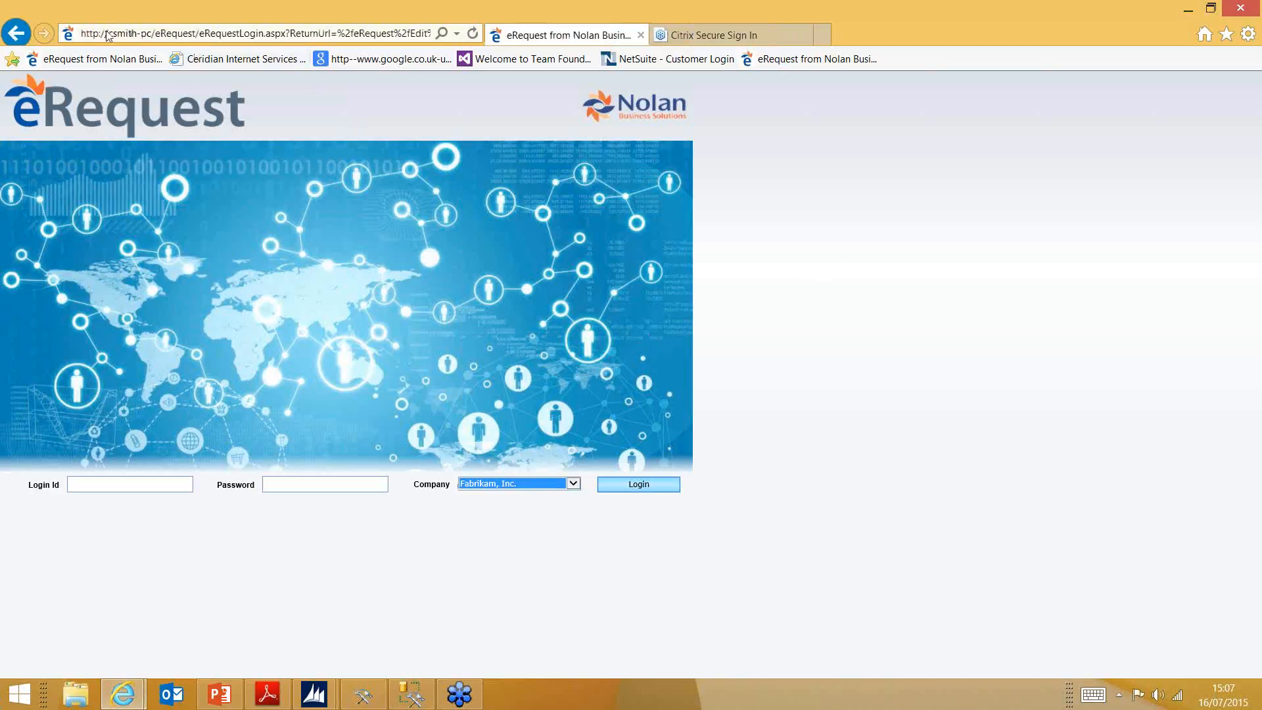
# Step: Log in to the Fabrikam, Inc. company by entering the login ID and account password
pyautogui.click(293, 31)
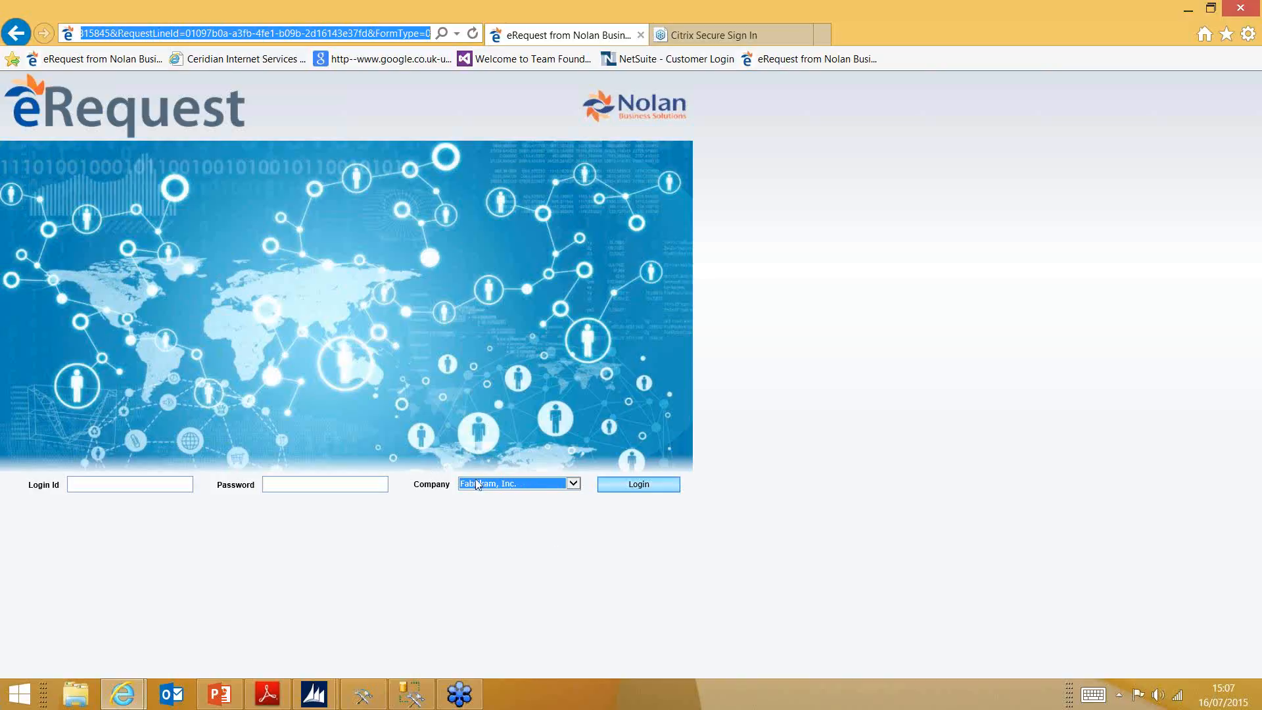
pyautogui.click(139, 484)
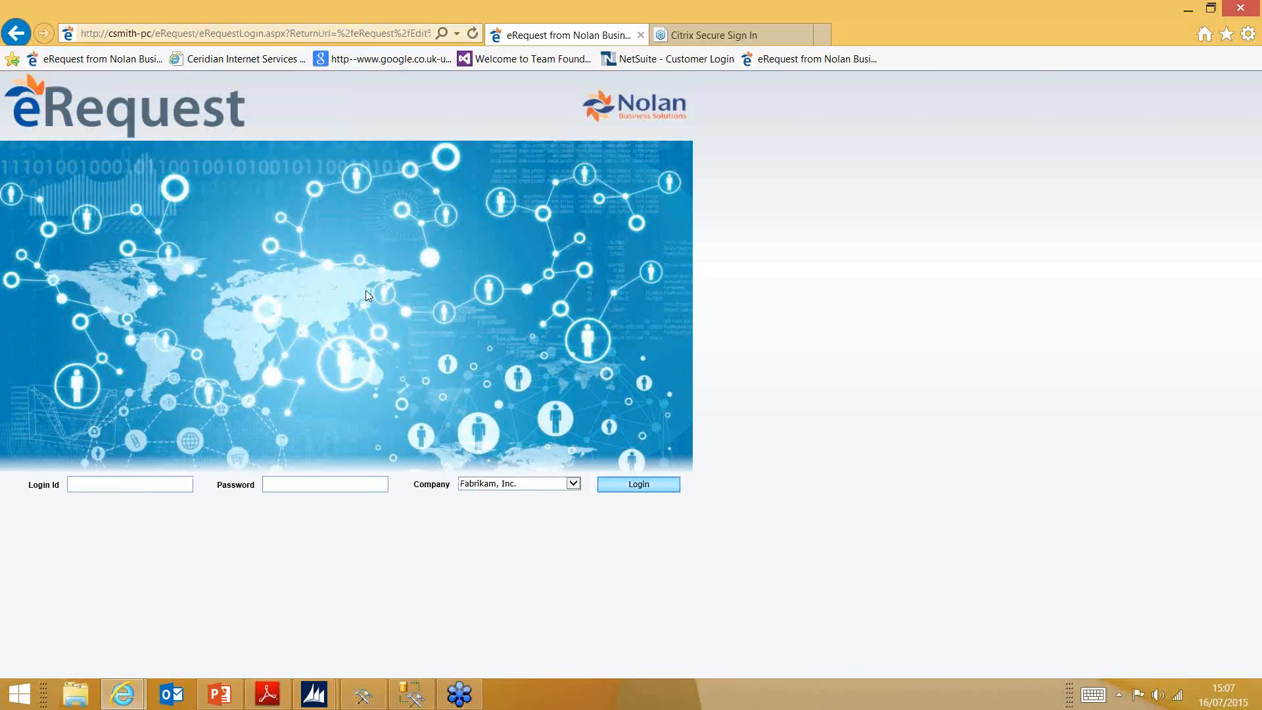
pyautogui.write('Lucy')
pyautogui.press('Tab')
pyautogui.write('*********')
pyautogui.press('Tab')
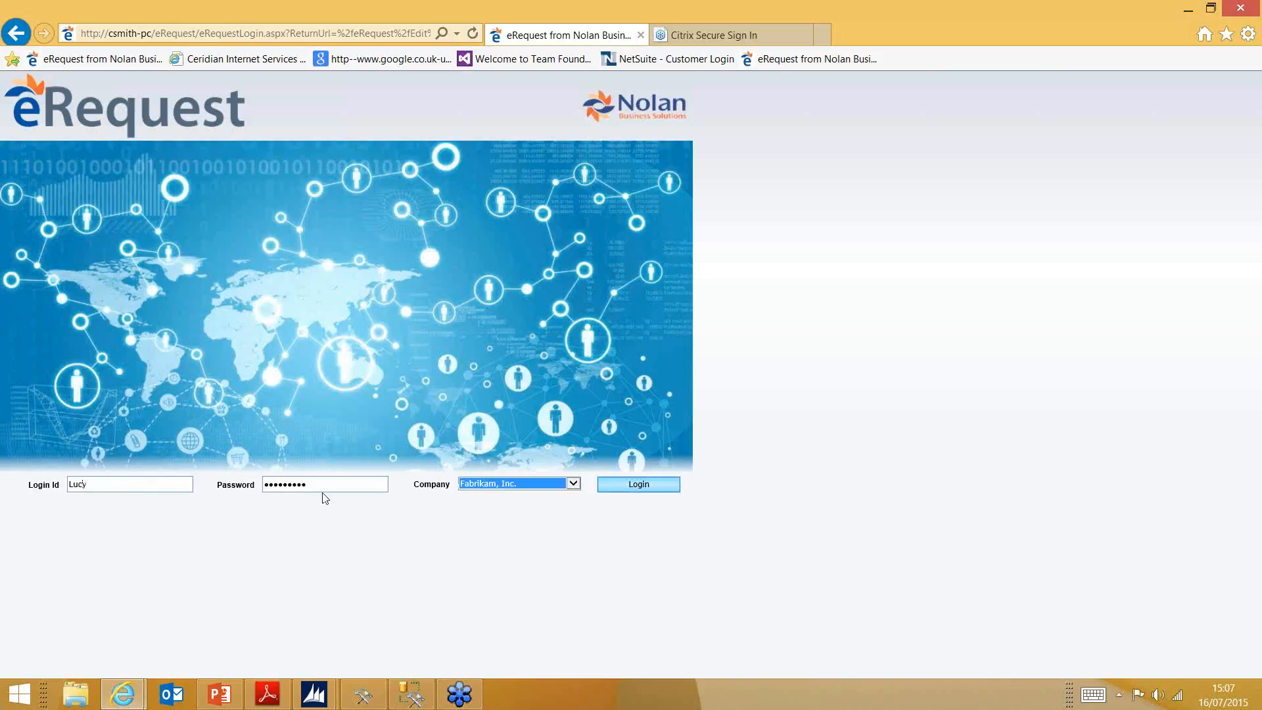
pyautogui.click(652, 485)
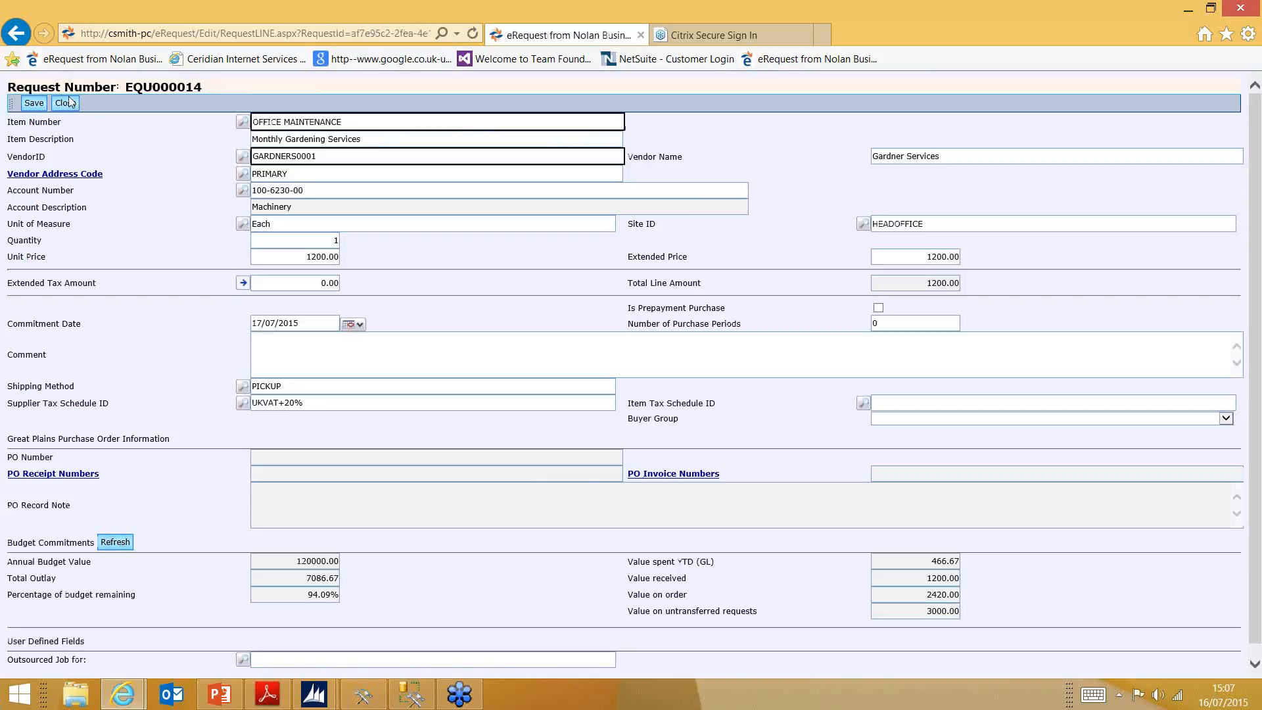
# Step: Close the open gardening services line and its maintenance request, and choose Events as the form for a new request
pyautogui.click(73, 103)
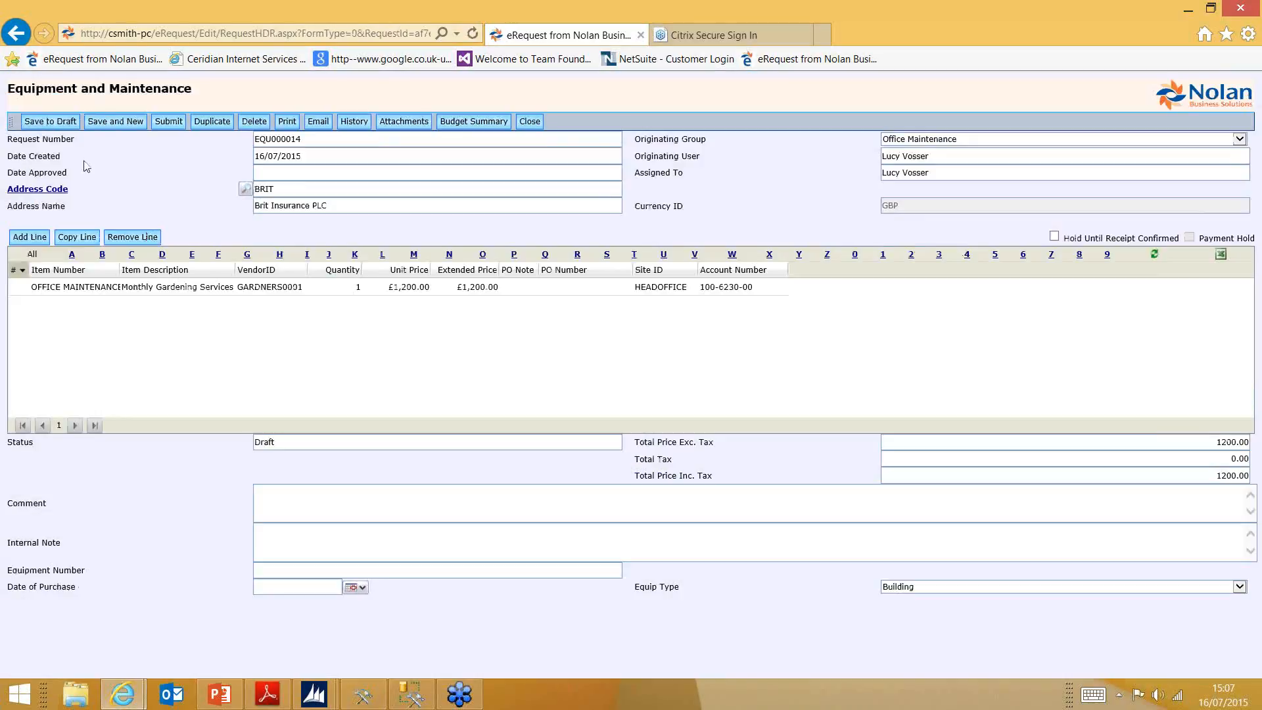
pyautogui.click(538, 122)
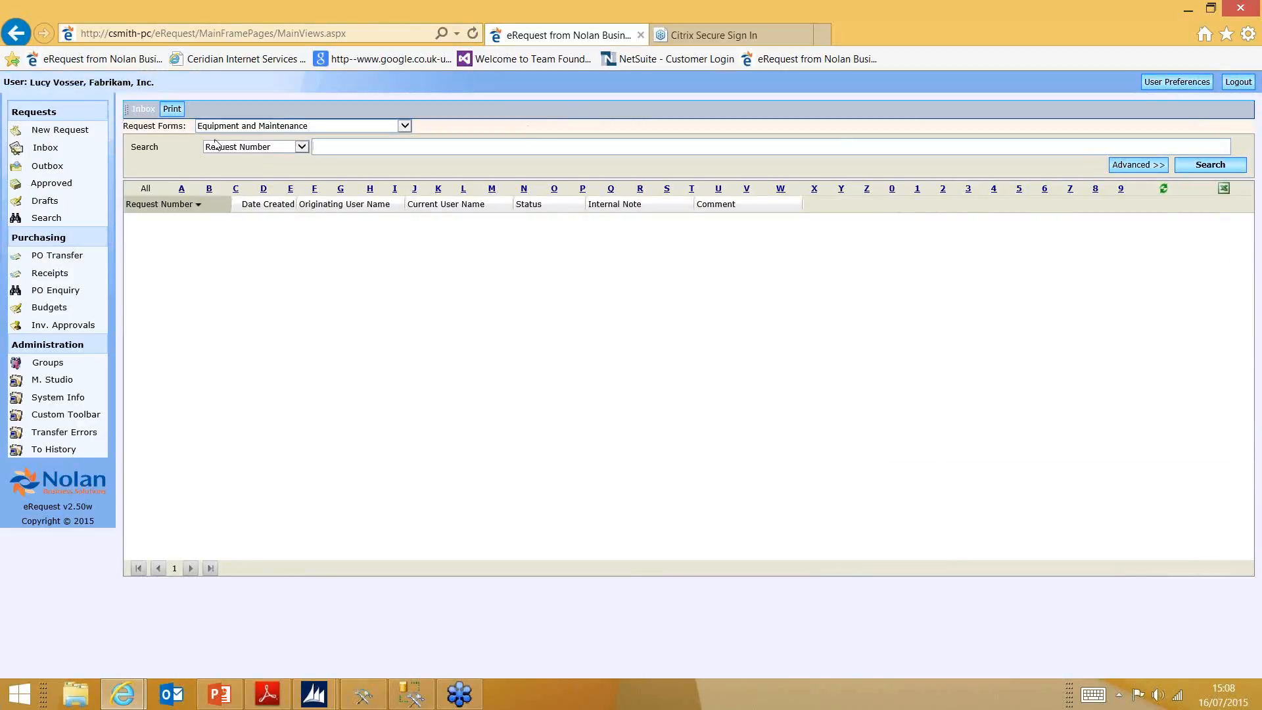
pyautogui.click(44, 134)
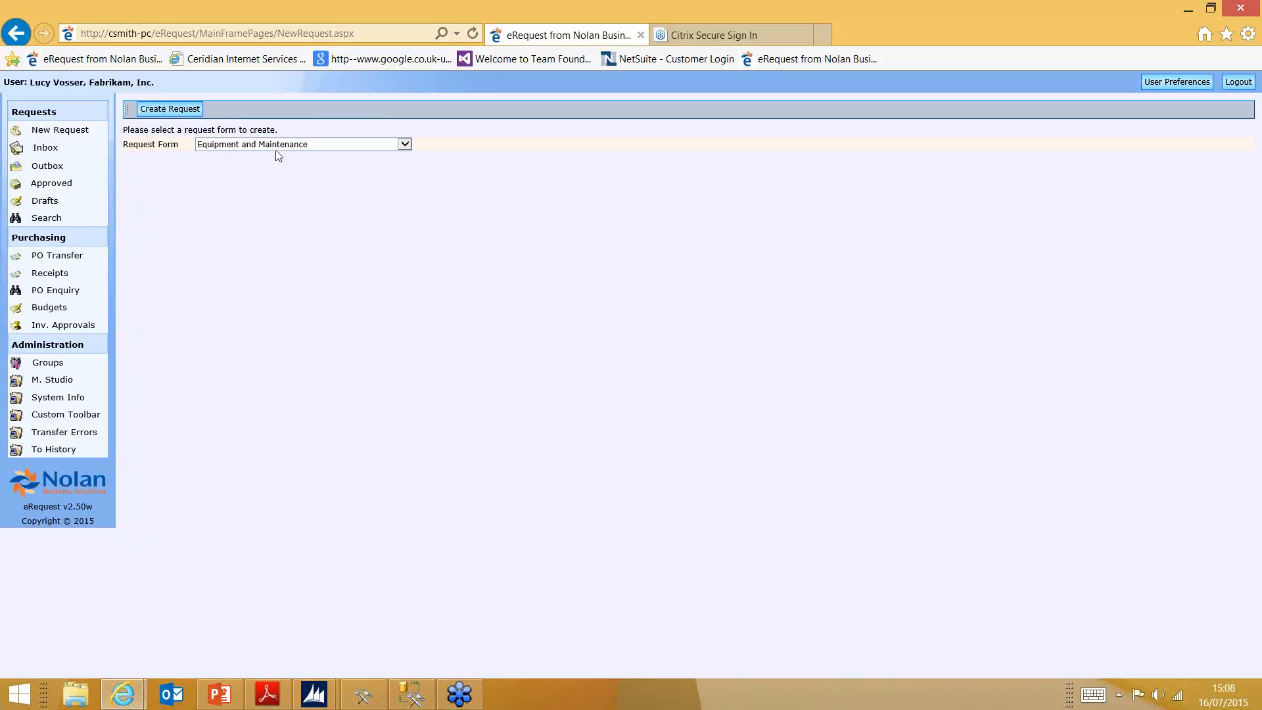
pyautogui.click(292, 145)
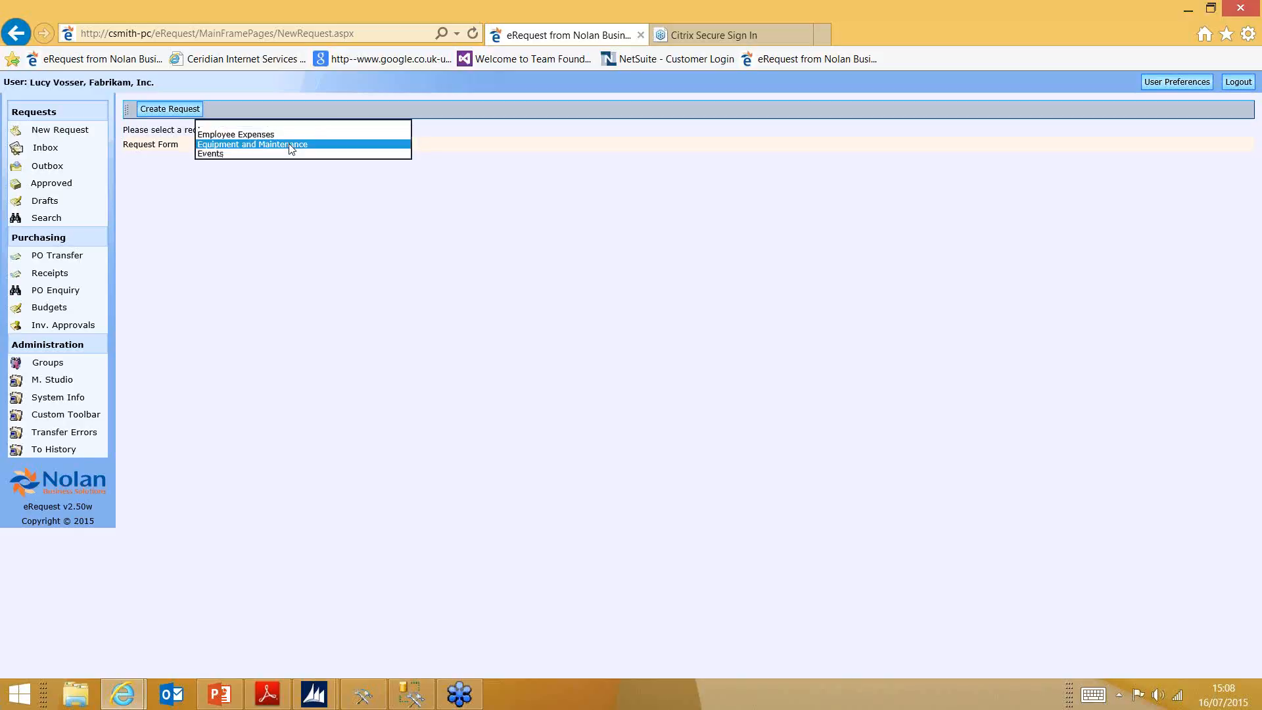
pyautogui.click(222, 154)
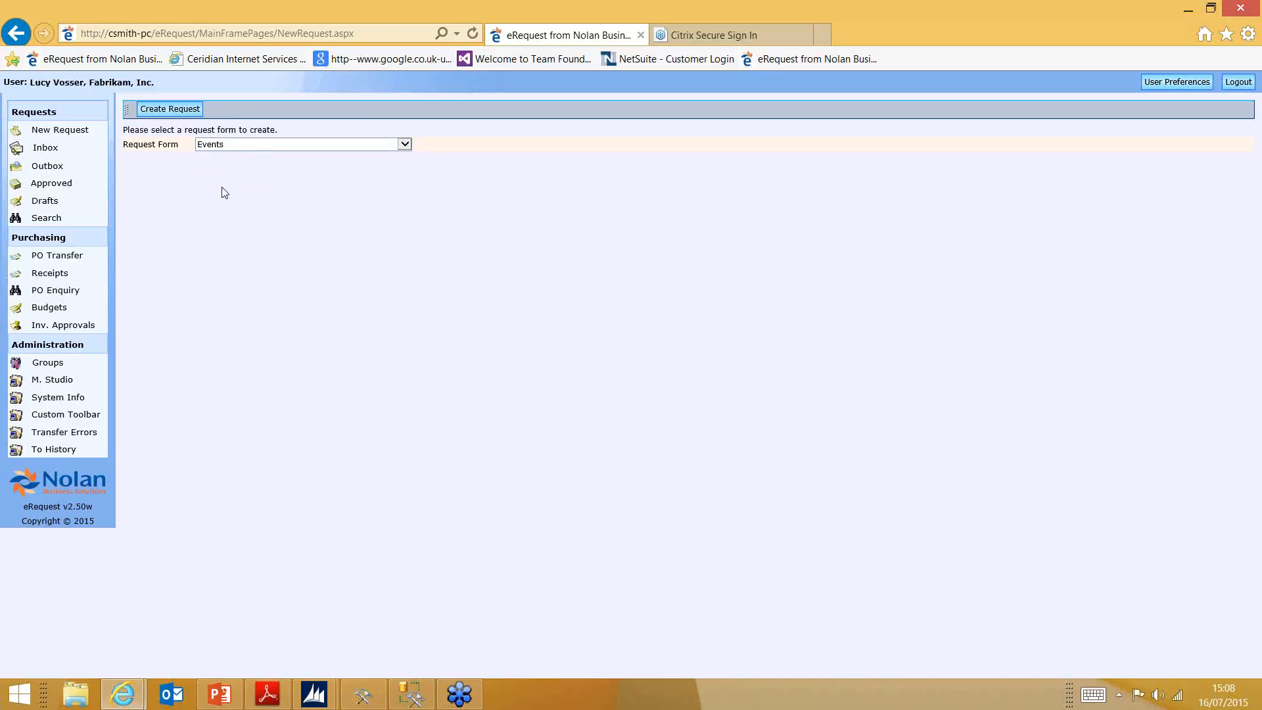
# Step: Choose Events as the default request form in the user preferences without saving
pyautogui.click(1170, 85)
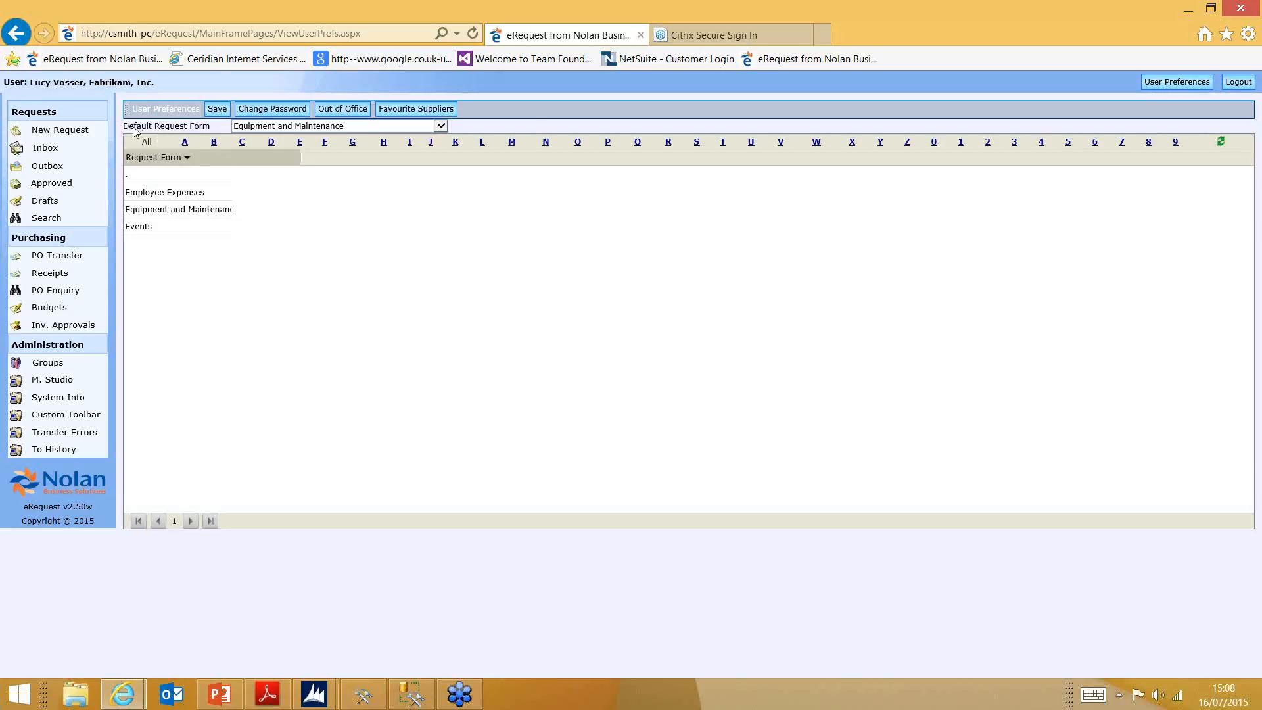
pyautogui.click(289, 126)
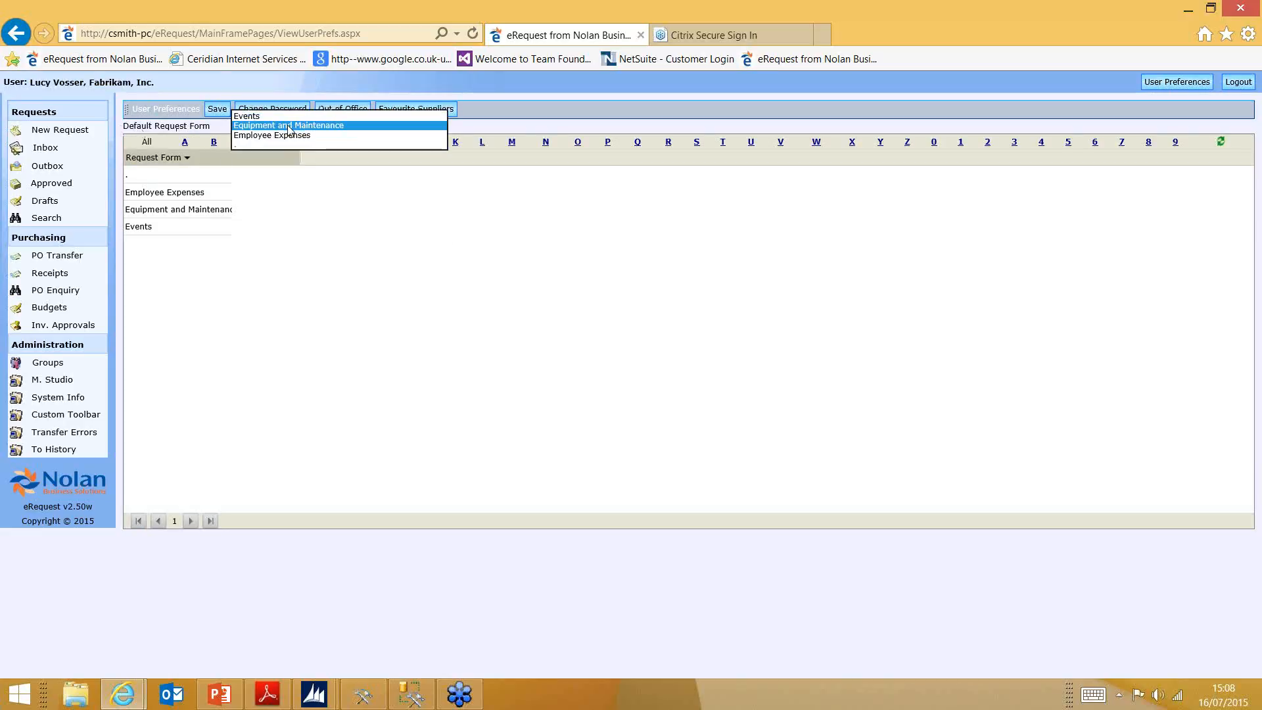
pyautogui.click(285, 117)
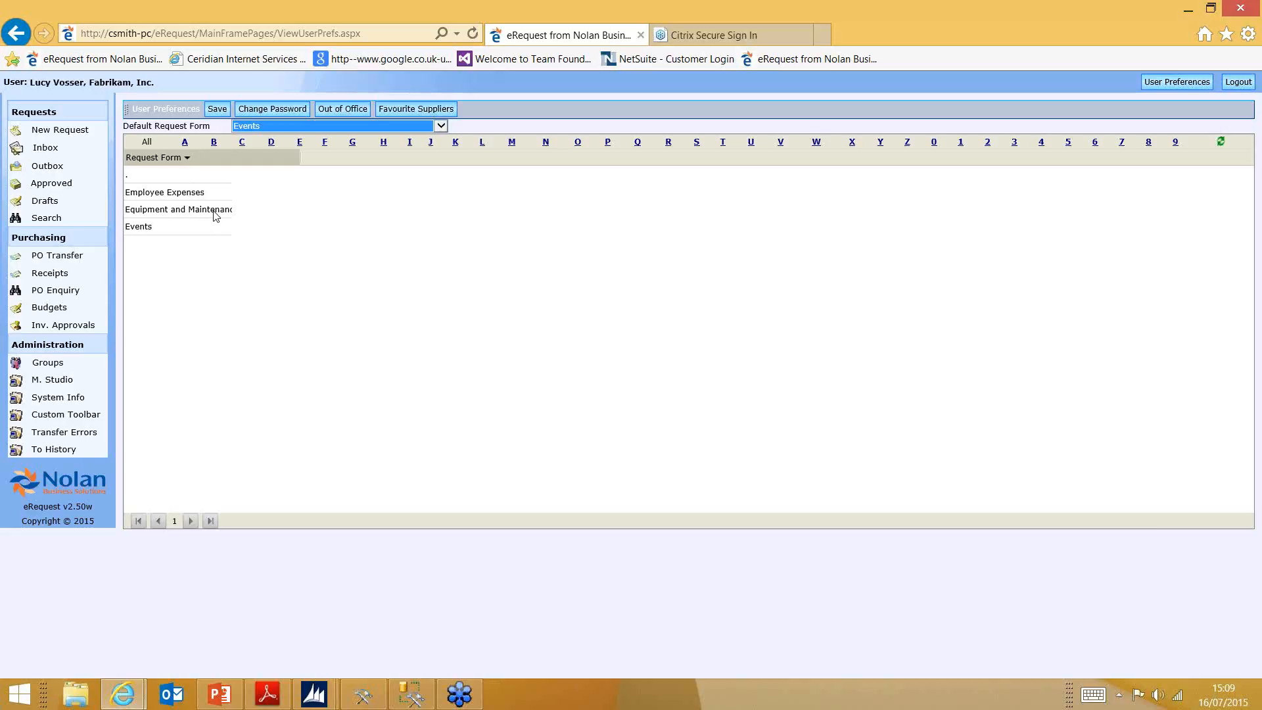
# Step: Examine the default group and header field preferences of the Events form and the Equipment and Maintenance form, cancelling out of each
pyautogui.click(207, 234)
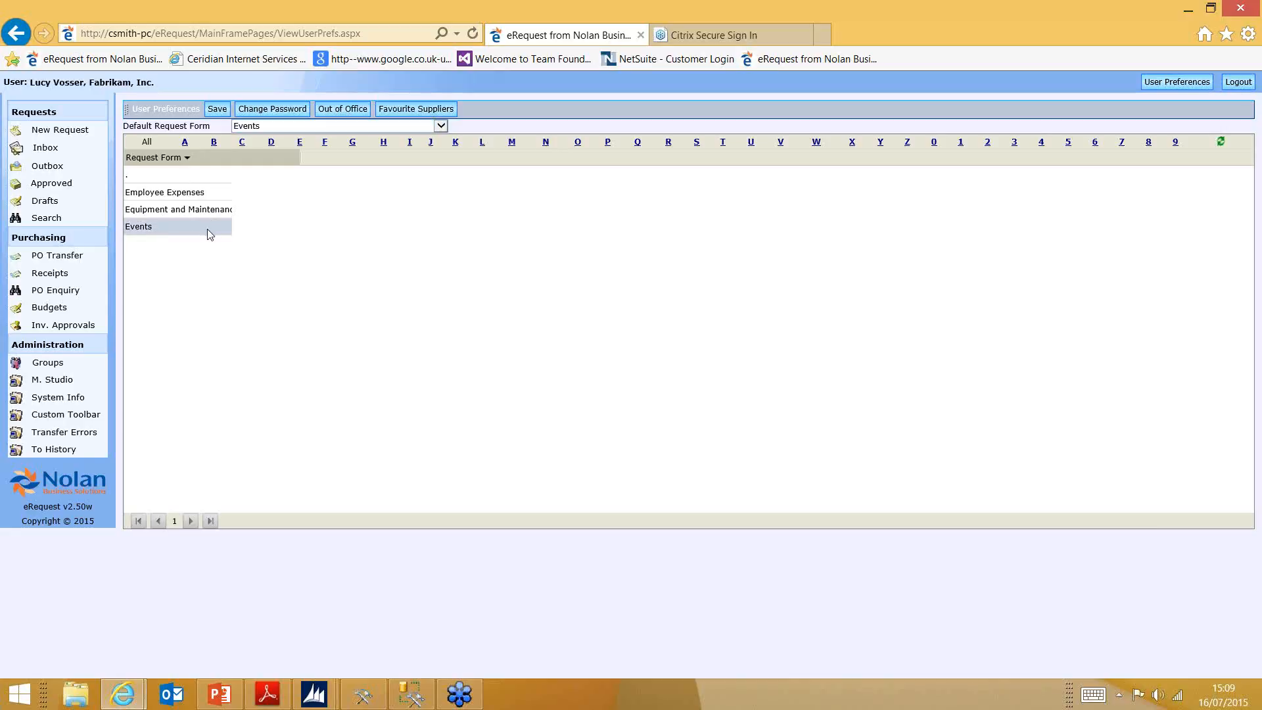
pyautogui.doubleClick(153, 227)
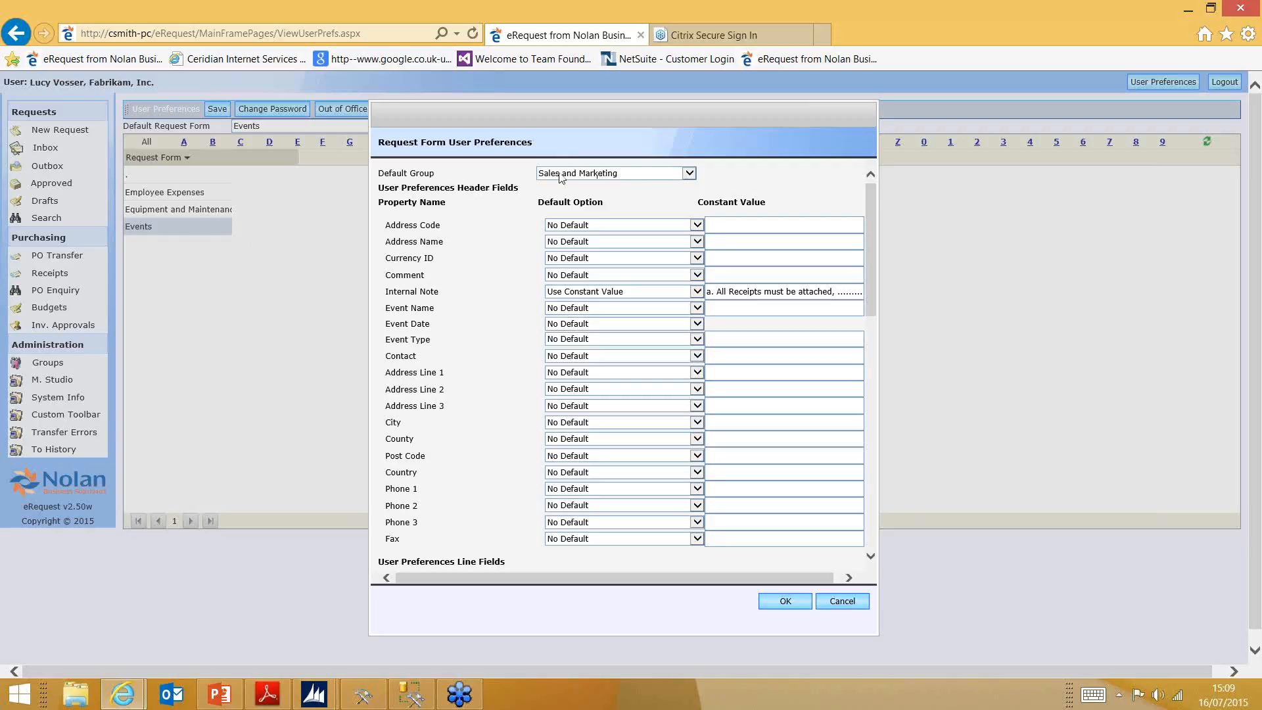
pyautogui.click(843, 601)
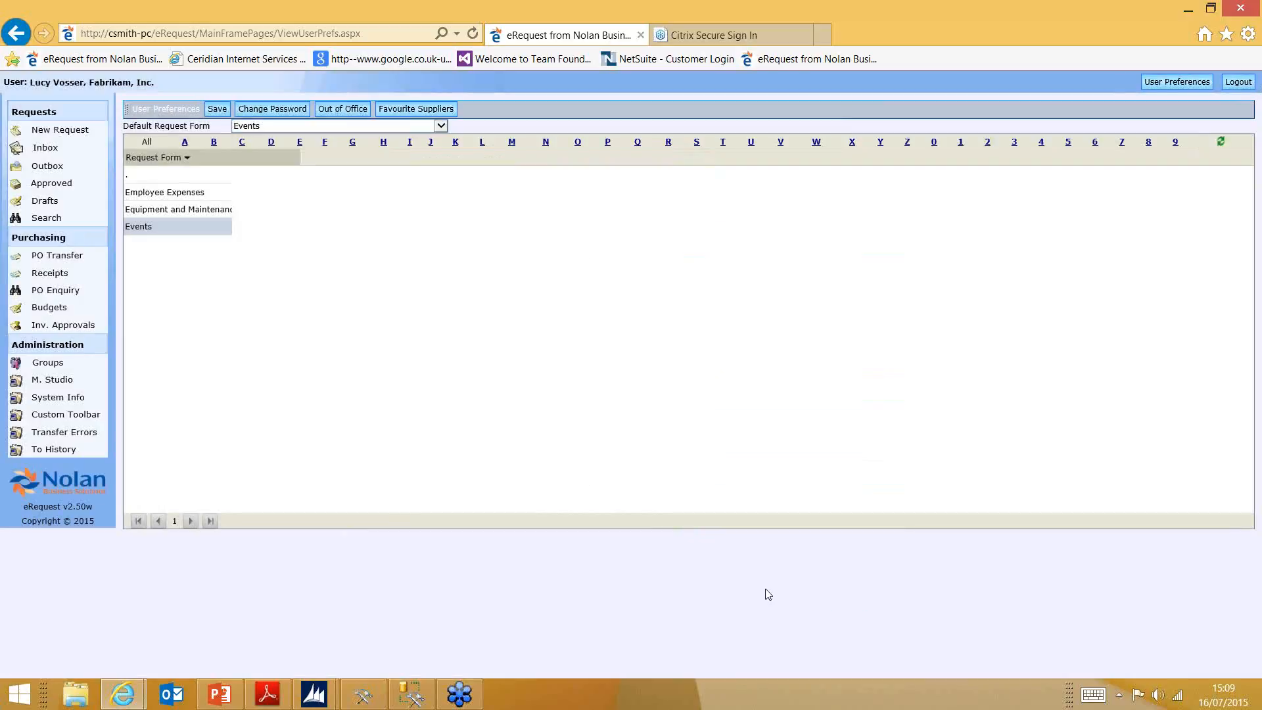
pyautogui.doubleClick(205, 210)
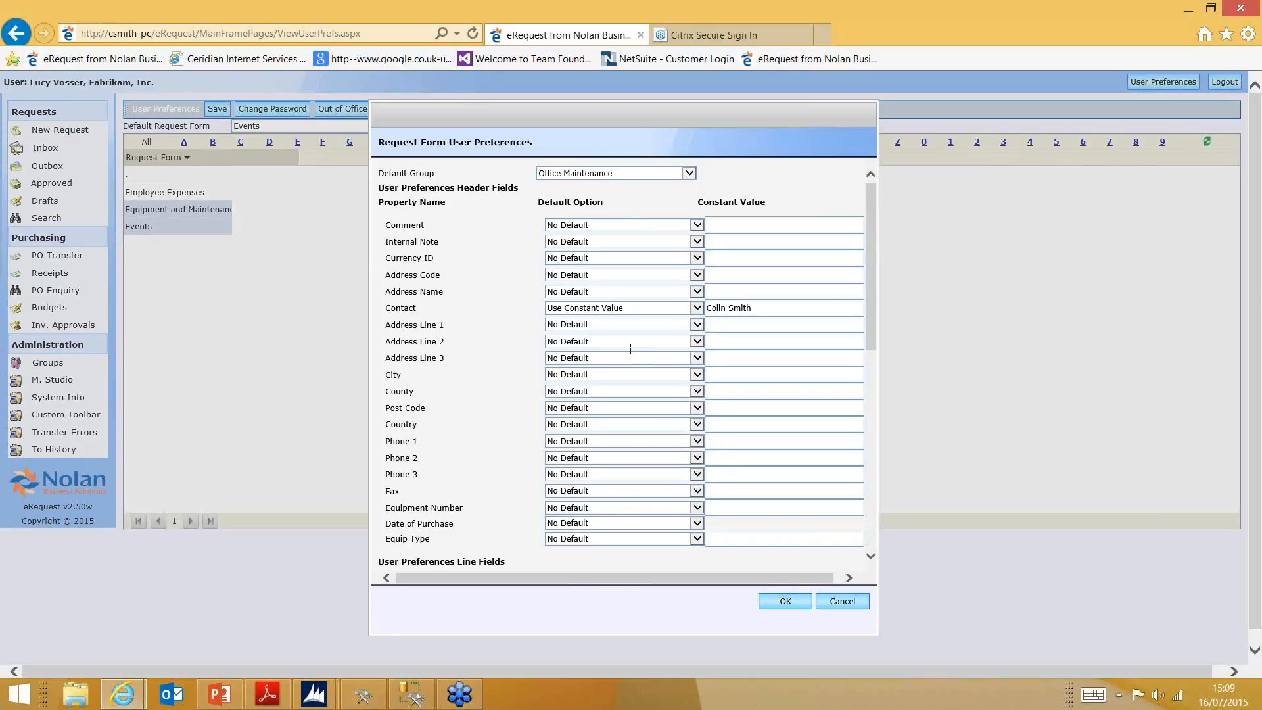
pyautogui.click(854, 603)
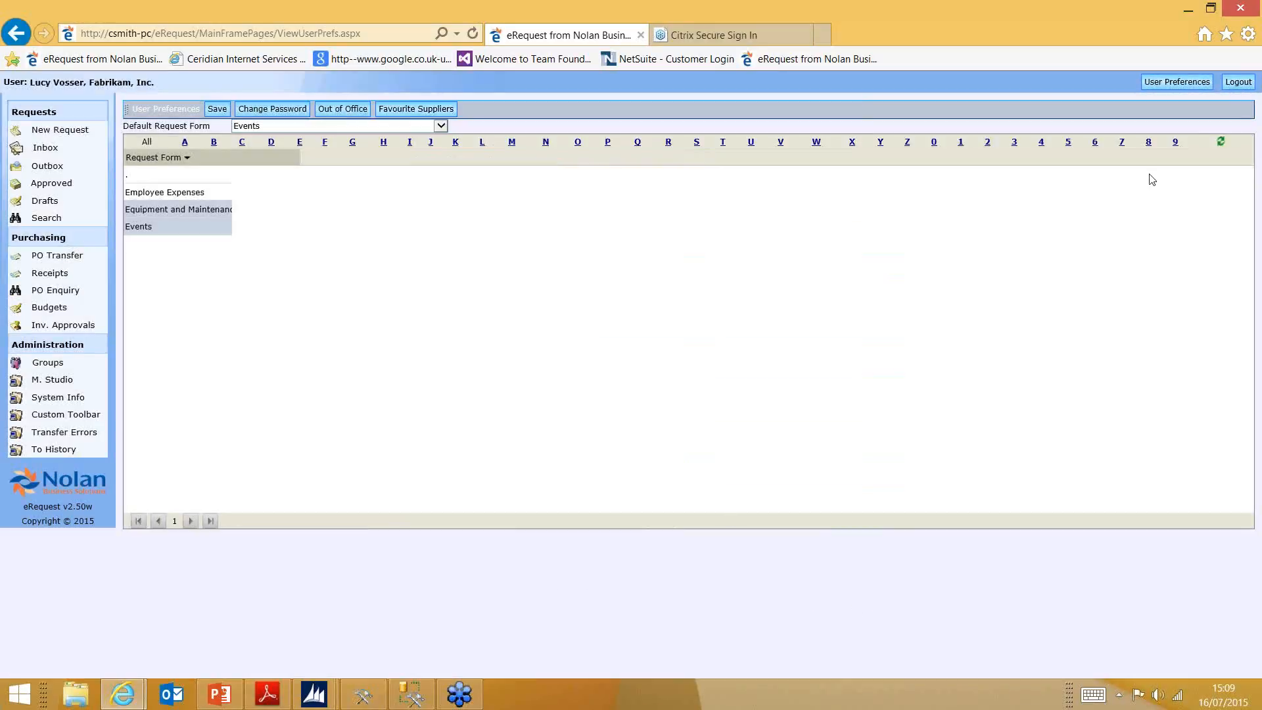
# Step: Log out and log back in to Fabrikam, Inc. with the login ID and account password
pyautogui.click(1231, 84)
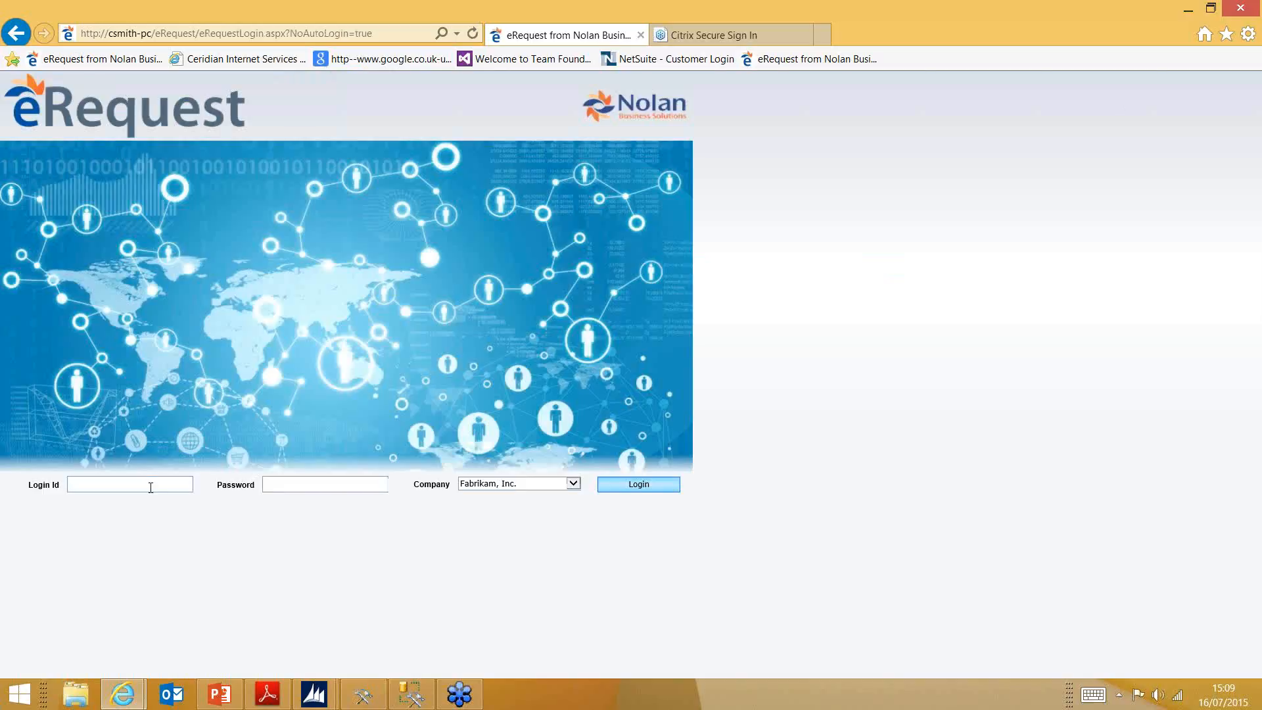
pyautogui.write('Lucy')
pyautogui.press('Tab')
pyautogui.write('•••••••••')
pyautogui.press('Tab')
pyautogui.press('Return')
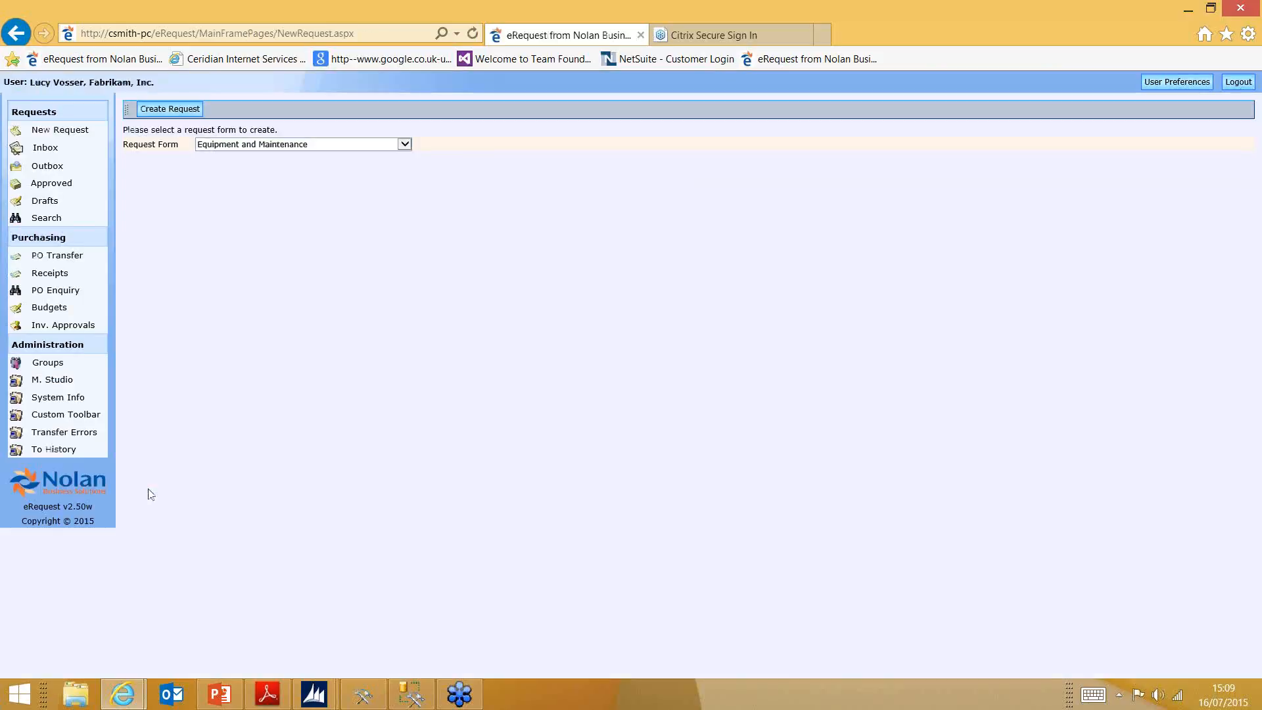
# Step: Set the default request form to Events in the user preferences and save the change
pyautogui.click(304, 145)
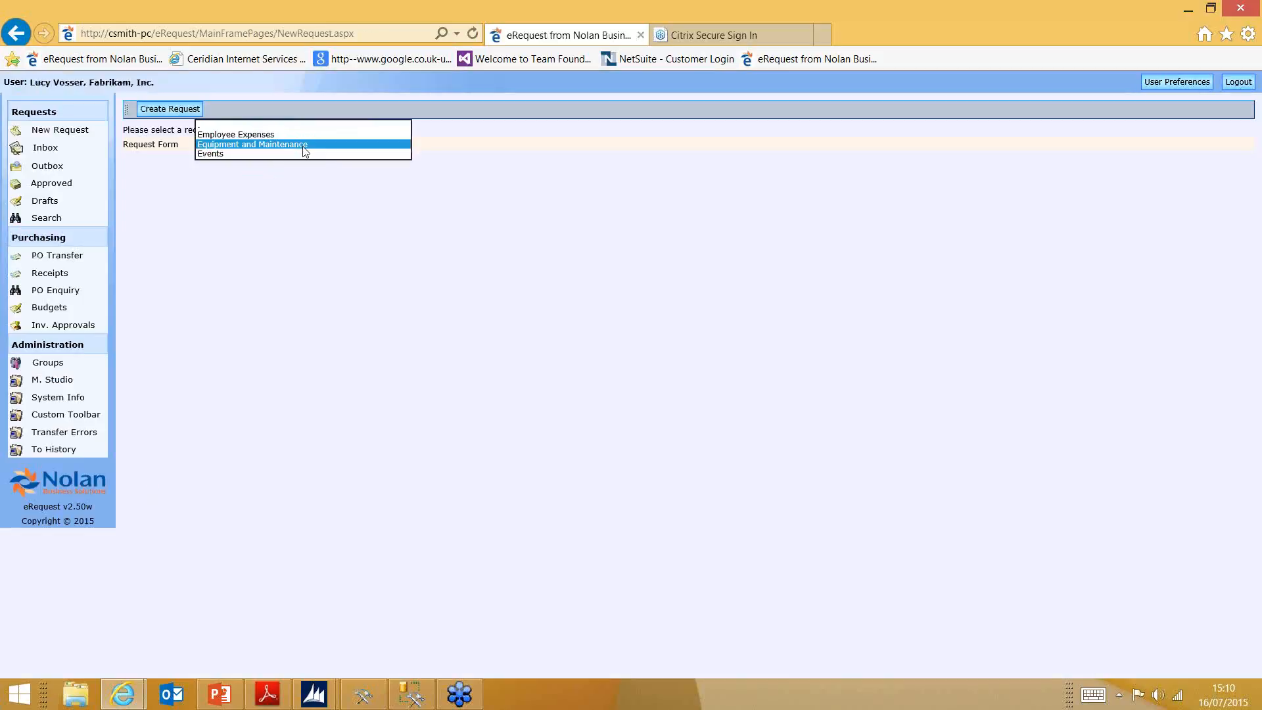
pyautogui.click(299, 152)
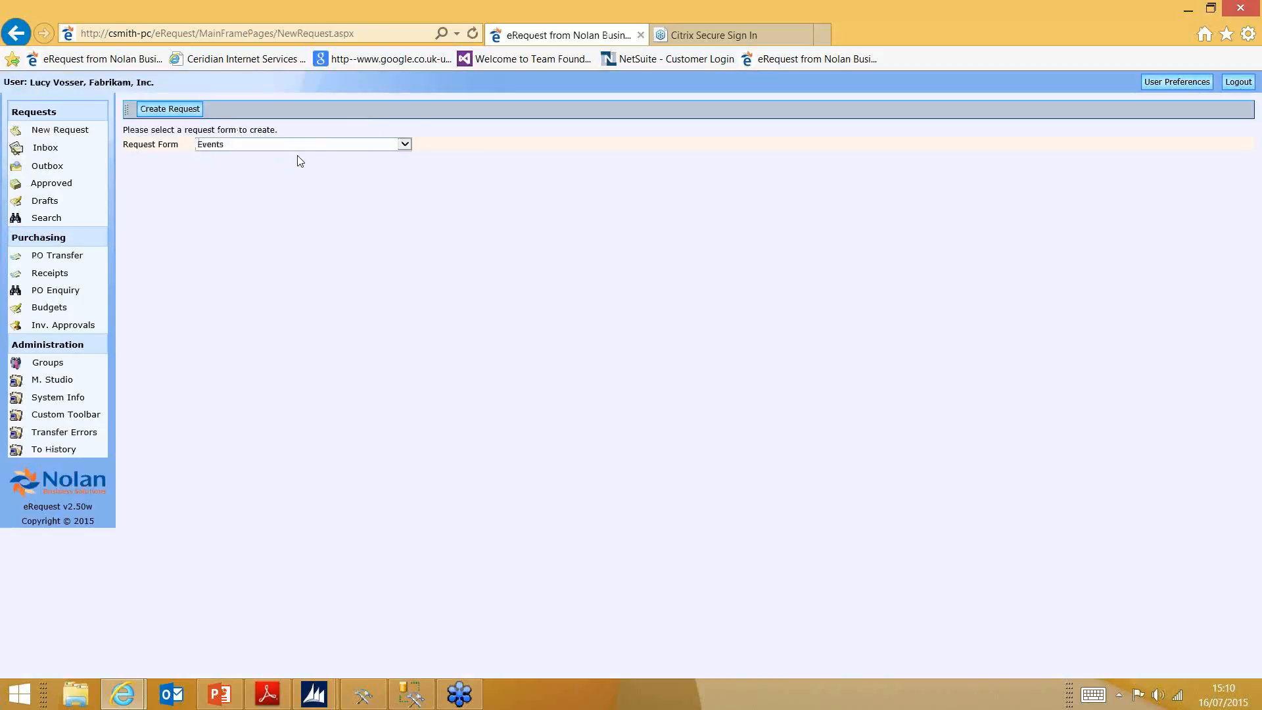
pyautogui.click(1162, 82)
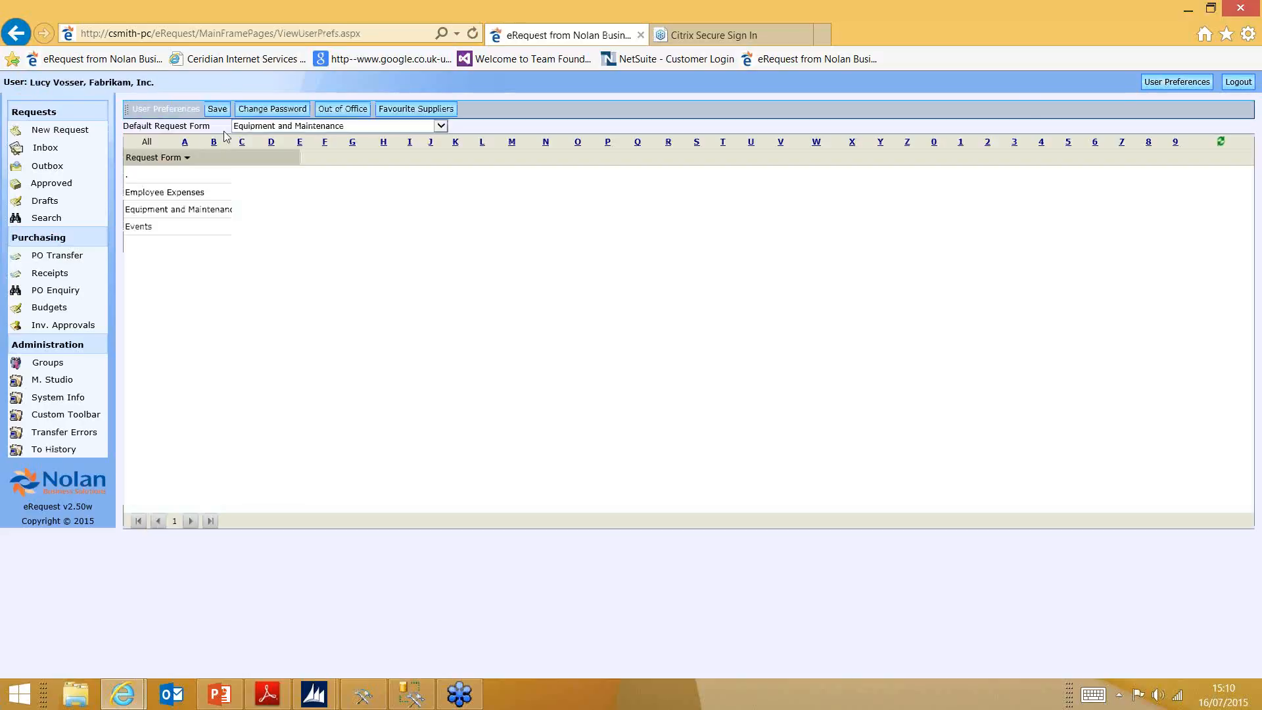
pyautogui.click(270, 129)
pyautogui.click(282, 145)
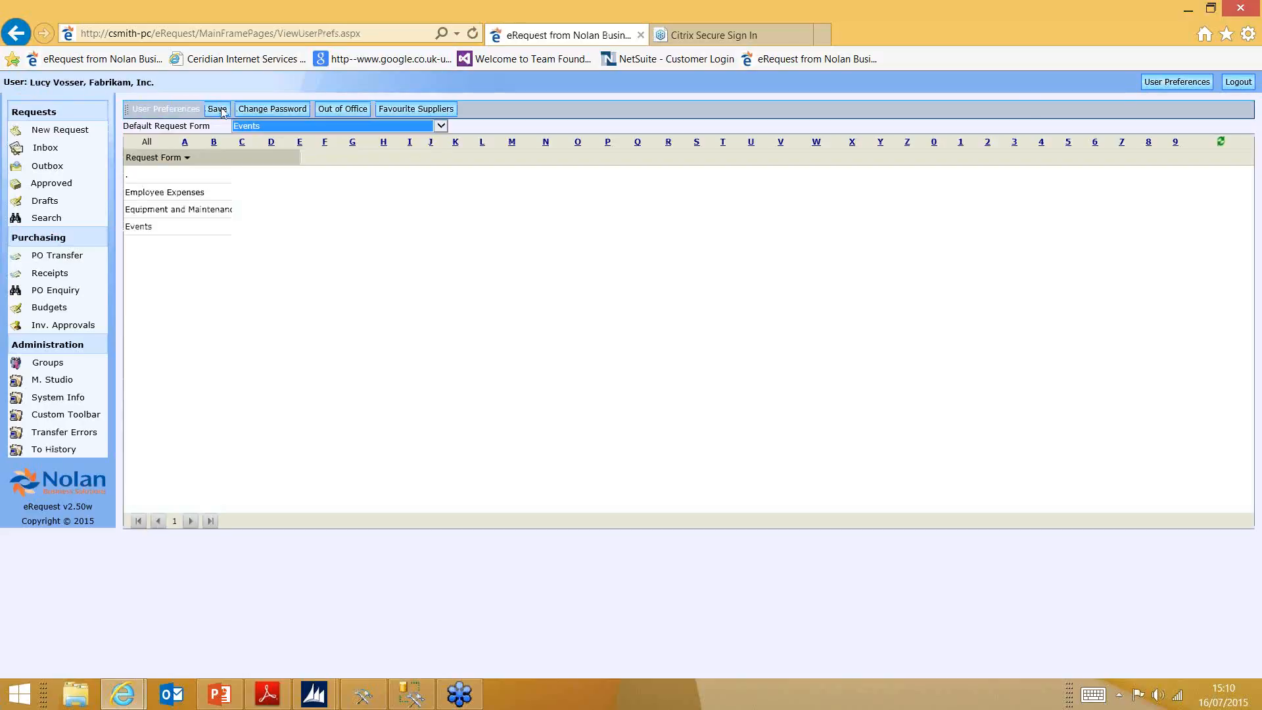
pyautogui.click(220, 110)
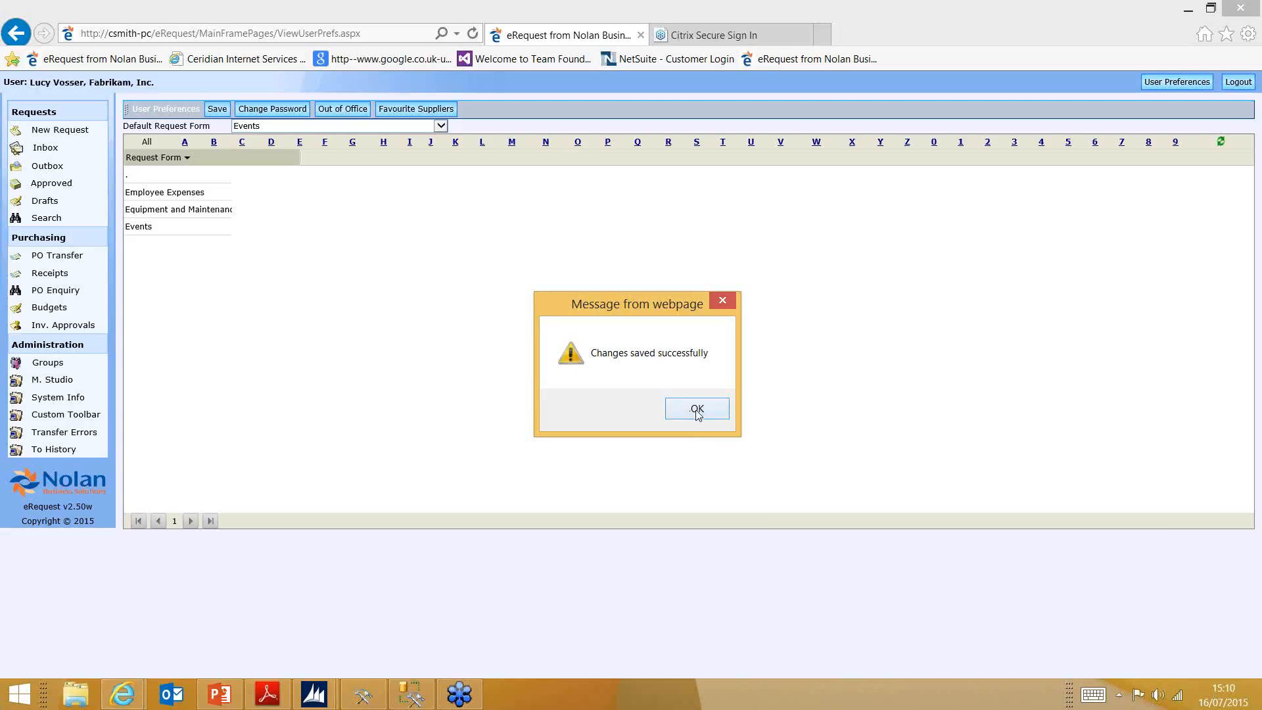
pyautogui.click(695, 413)
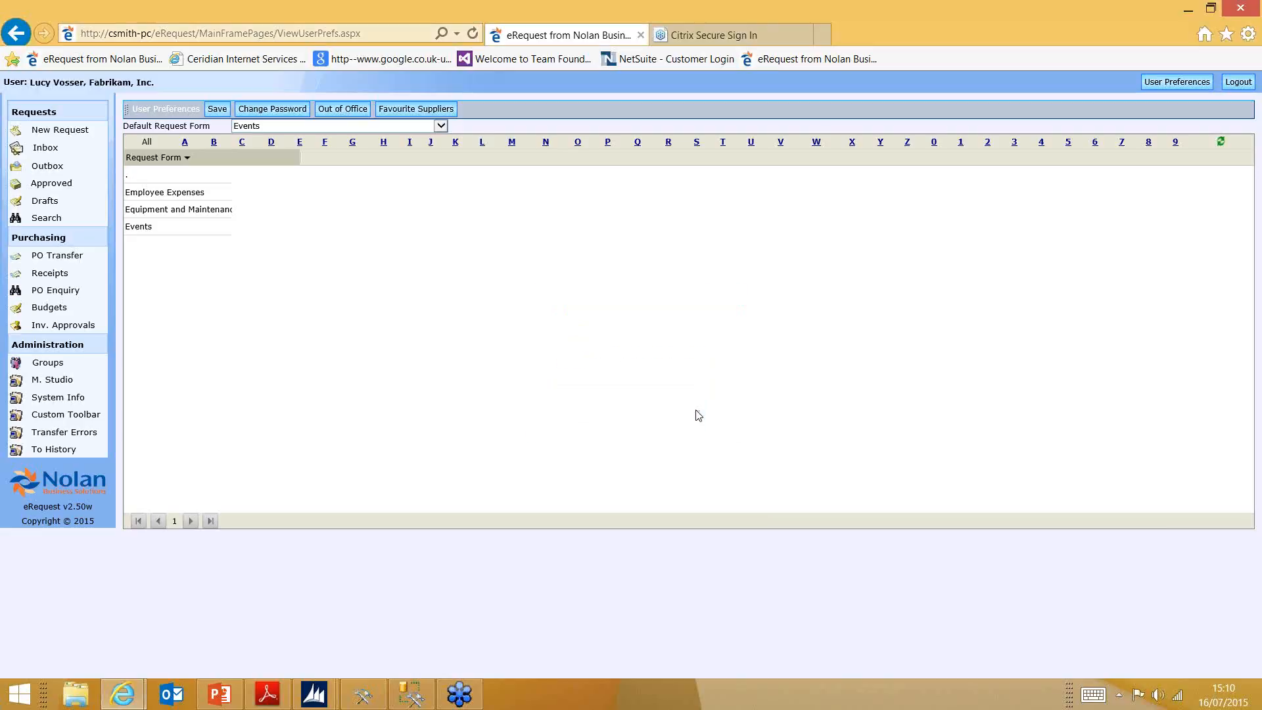
# Step: Log out of the session and log in again with the same login ID and account password
pyautogui.click(1232, 84)
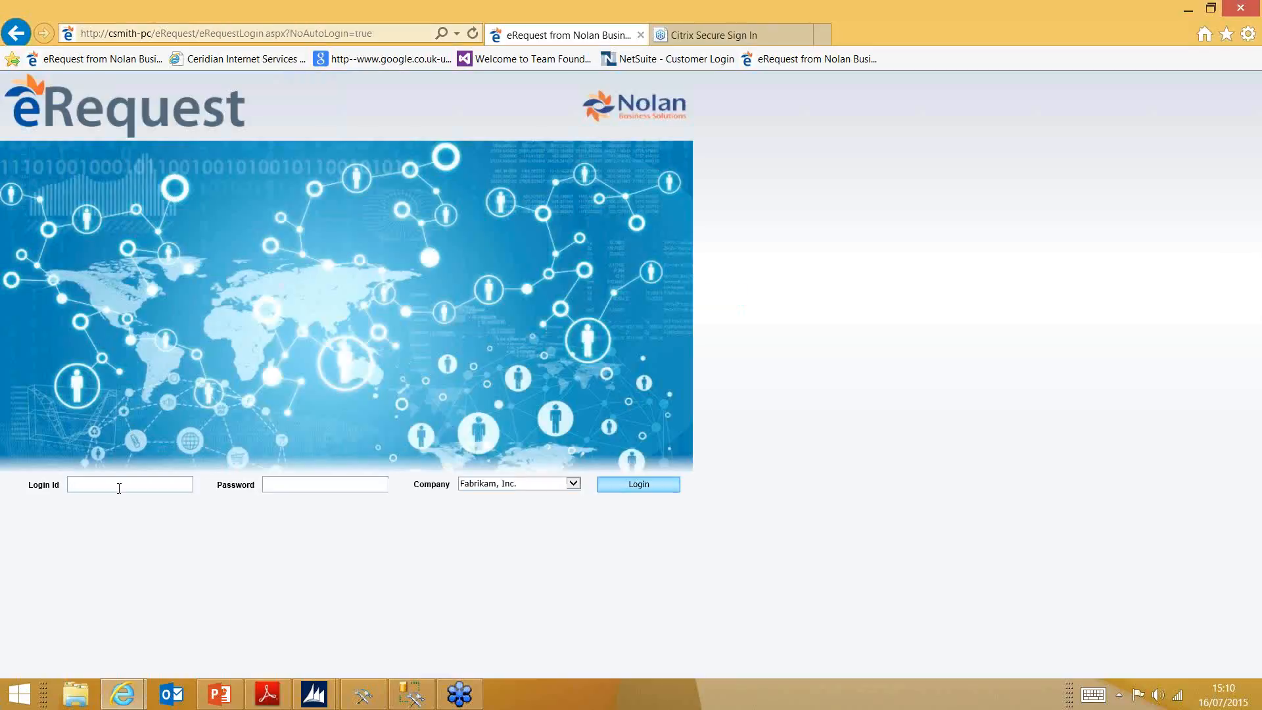
pyautogui.click(122, 480)
pyautogui.write('Lucy')
pyautogui.press('Tab')
pyautogui.write('********')
pyautogui.press('Return')
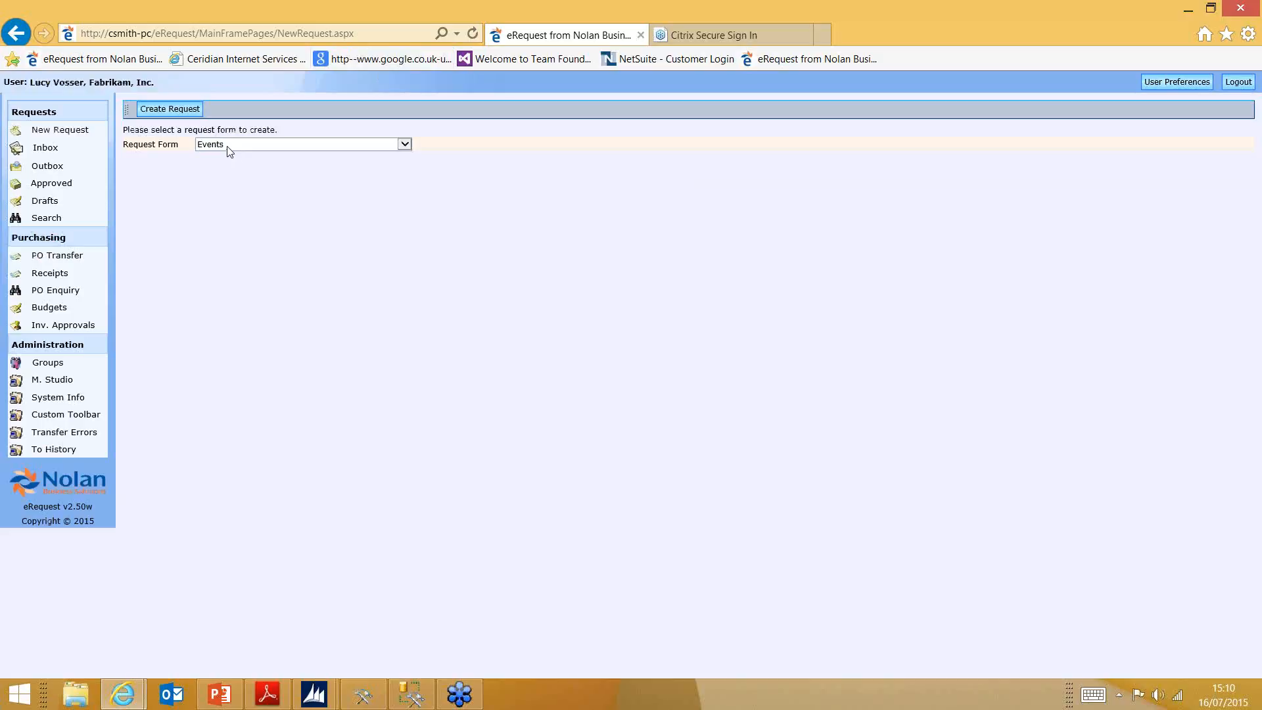
# Step: Create an Events request, examine its prefilled internal note, and close the request
pyautogui.click(178, 109)
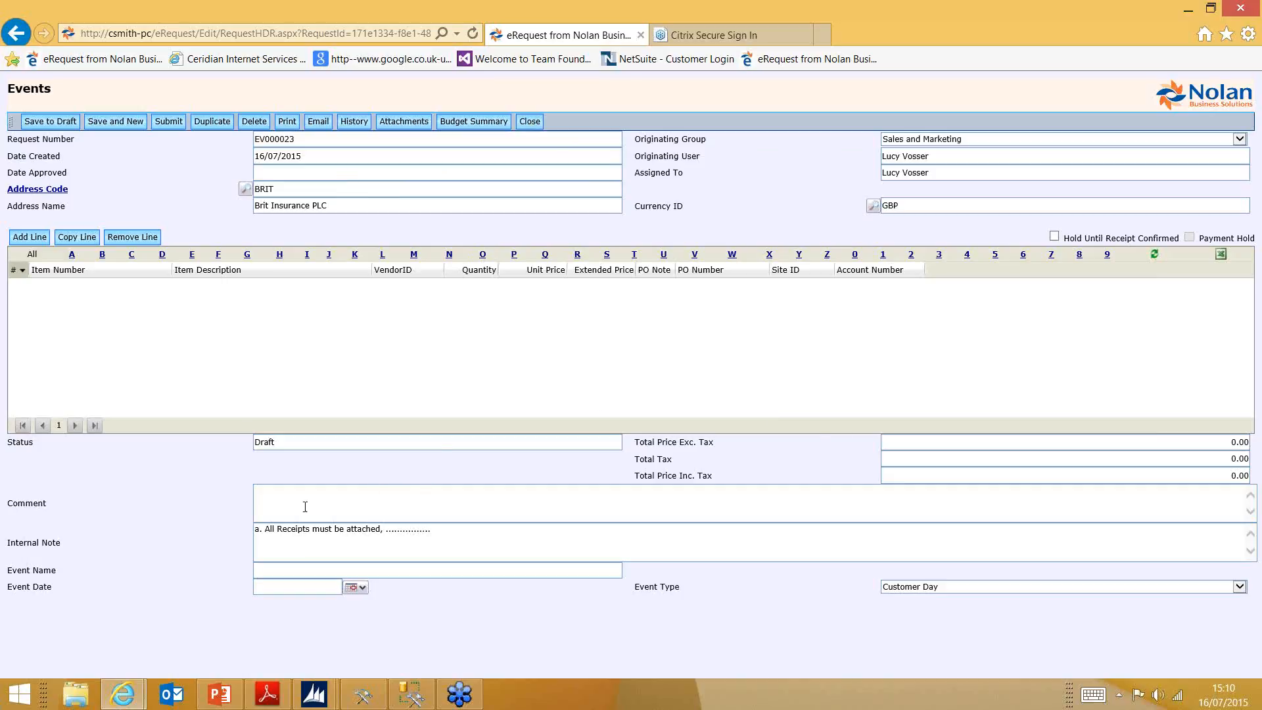
pyautogui.moveTo(437, 531); pyautogui.dragTo(255, 528)
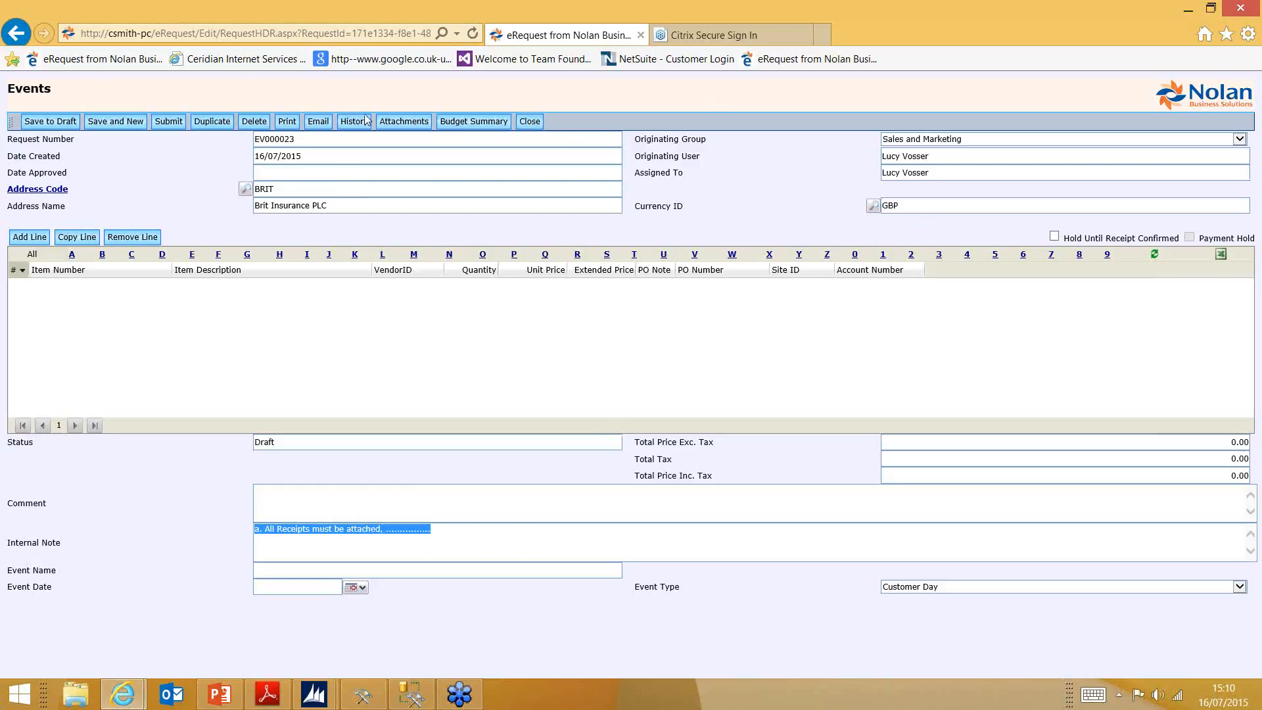
pyautogui.click(532, 124)
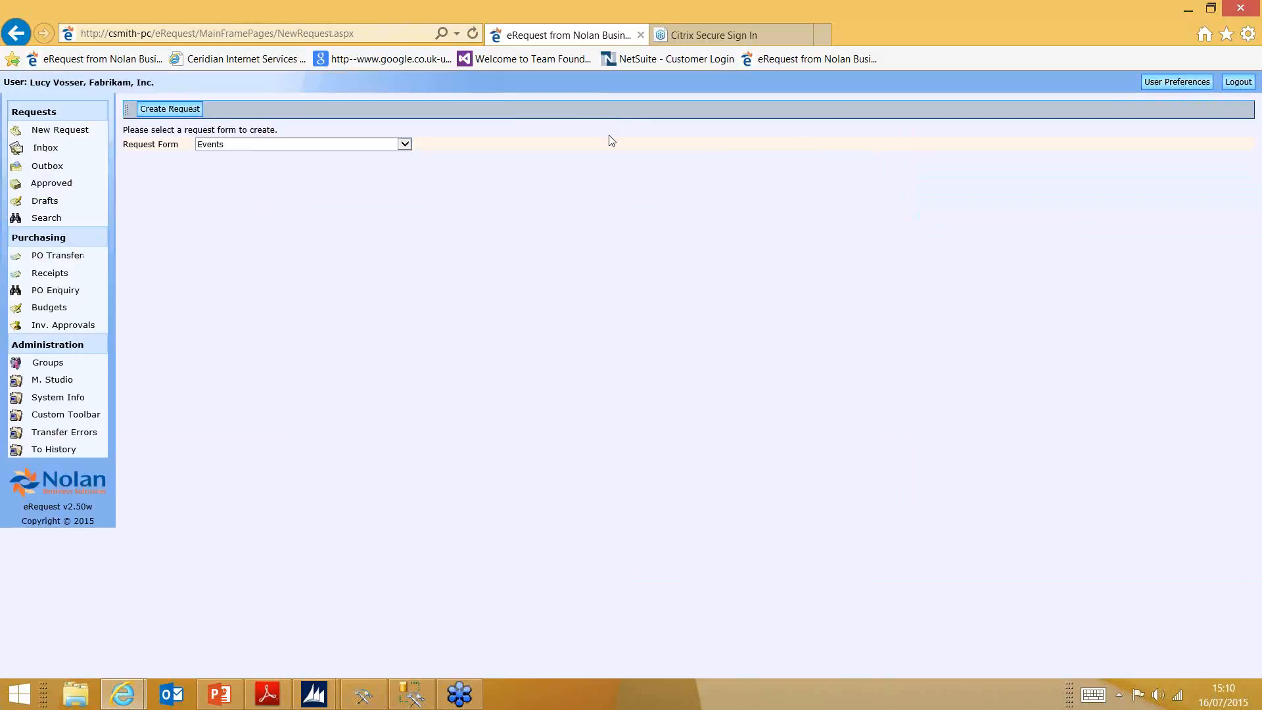
# Step: In the Events form's user preferences, set the Internal Note constant value to "Please check: Event Date" and accept it
pyautogui.click(1191, 82)
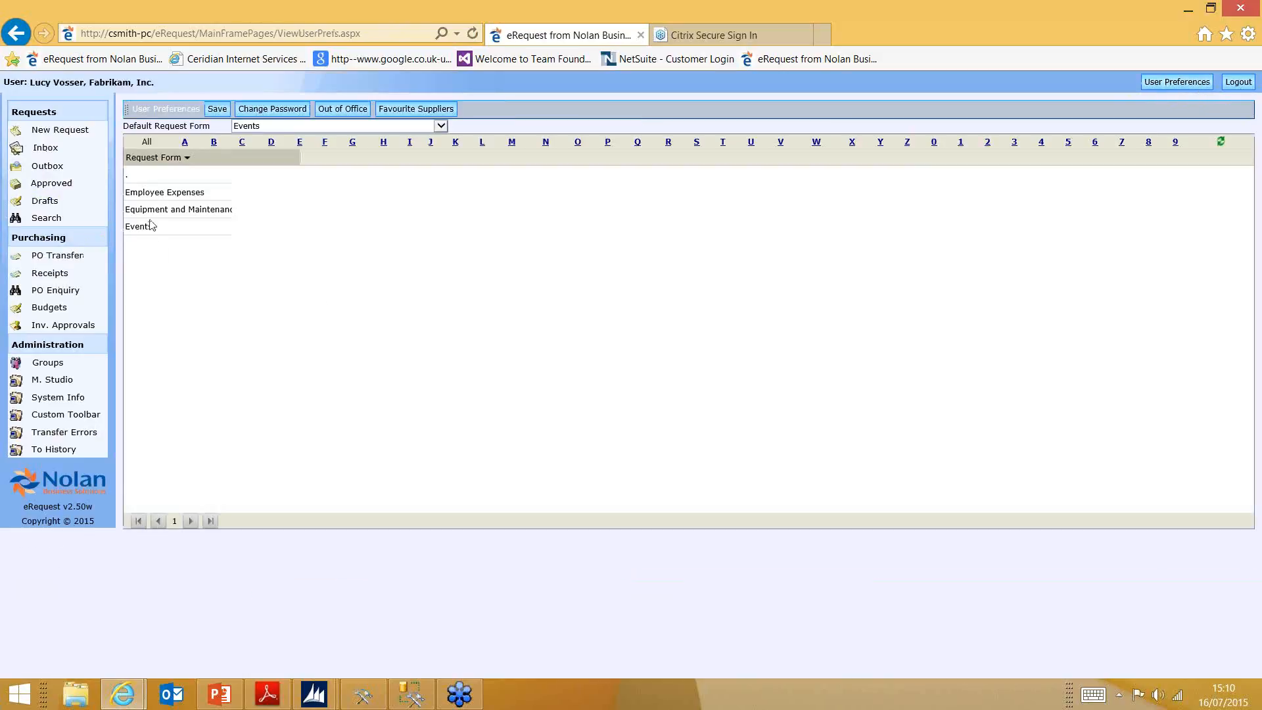
pyautogui.doubleClick(154, 228)
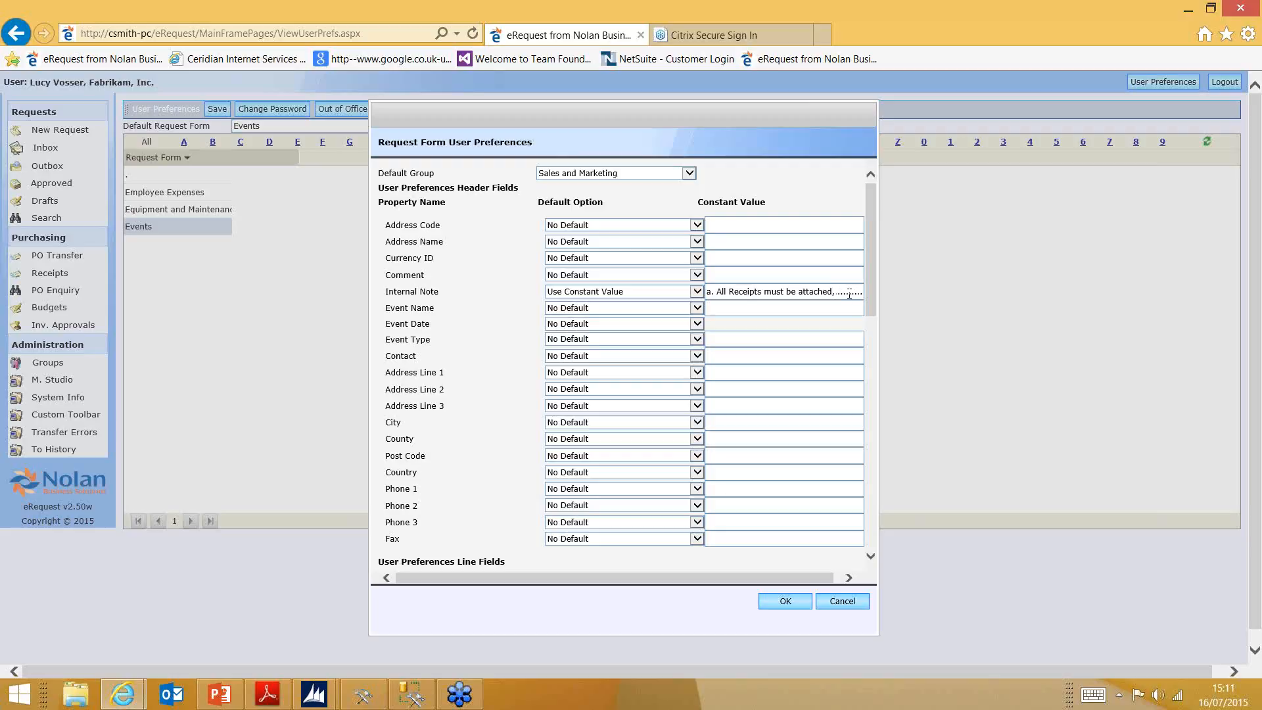
pyautogui.moveTo(708, 291); pyautogui.dragTo(887, 298)
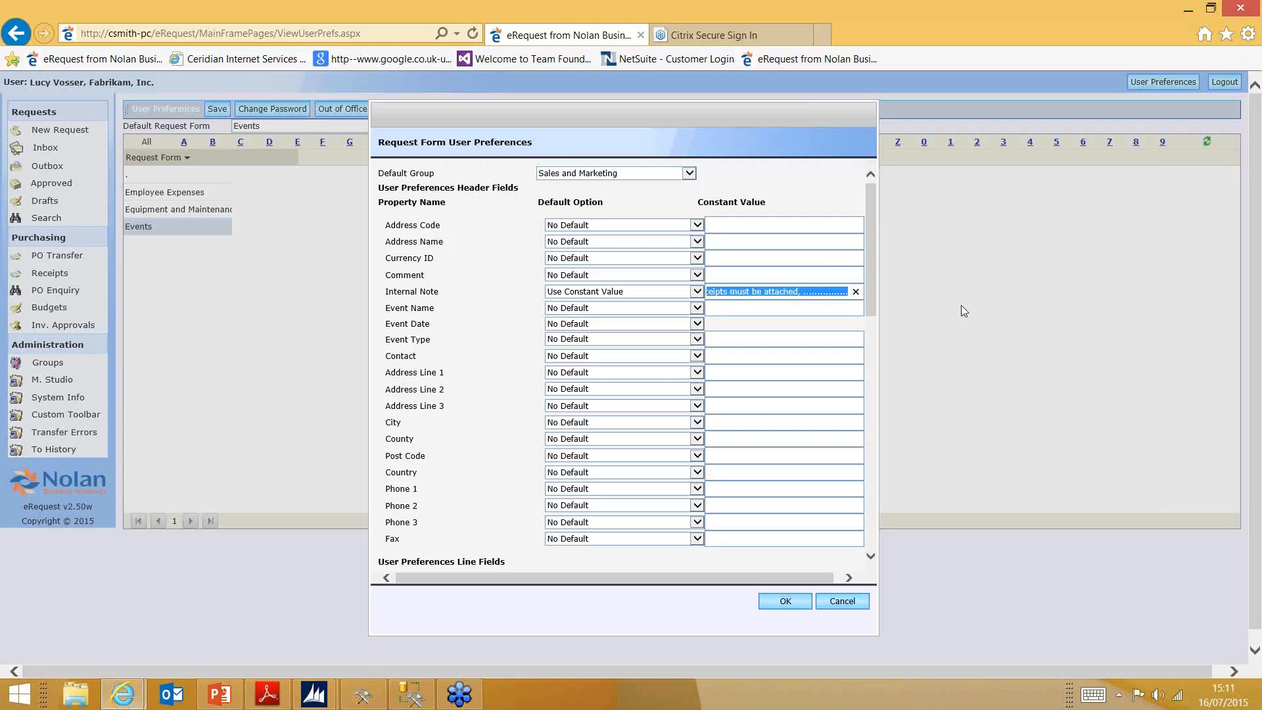
pyautogui.write('Please check: Ebe')
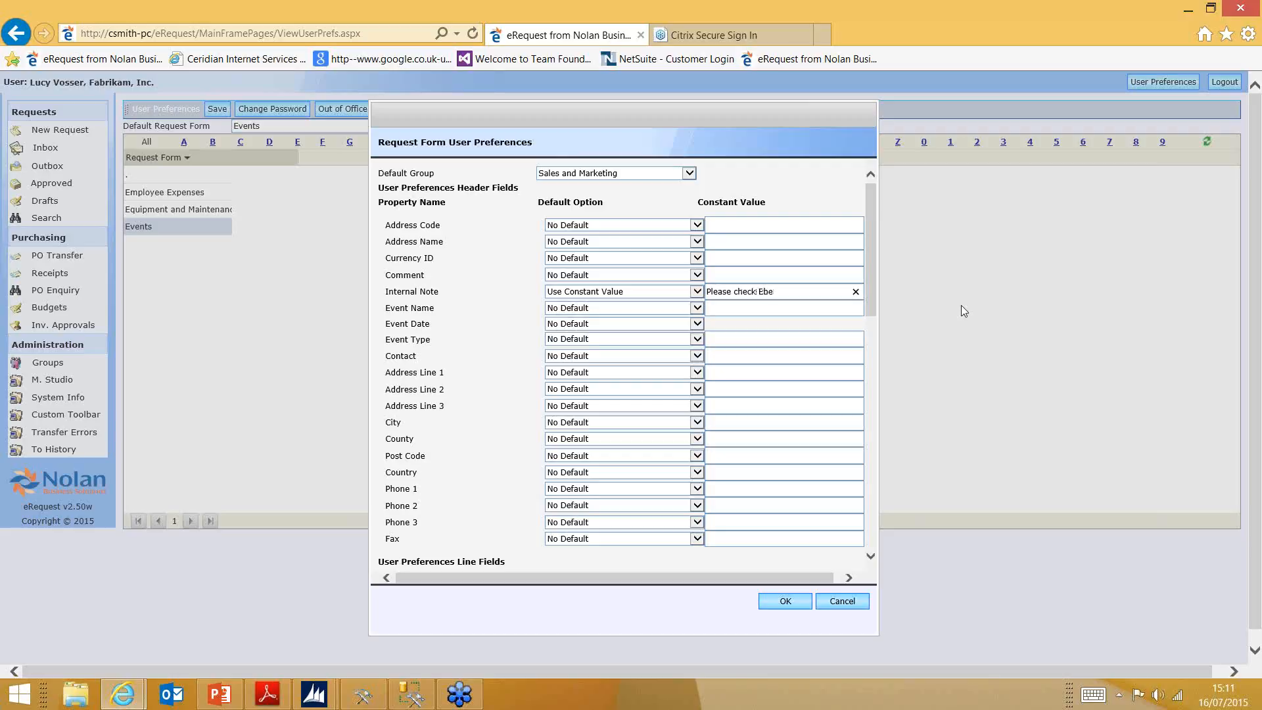
pyautogui.press('BackSpace')
pyautogui.press('BackSpace')
pyautogui.write('vent Date')
pyautogui.click(789, 602)
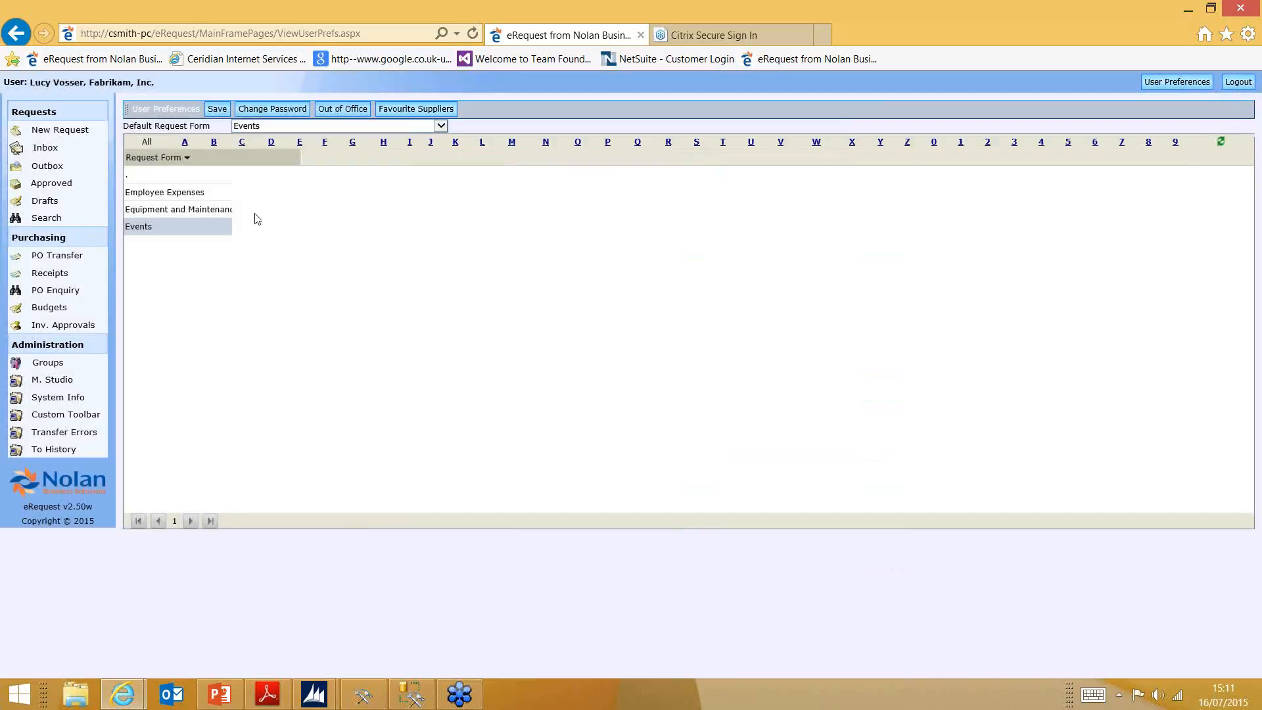
# Step: Create another Events request, check that its Internal Note carries the new default text, and close the request
pyautogui.click(57, 131)
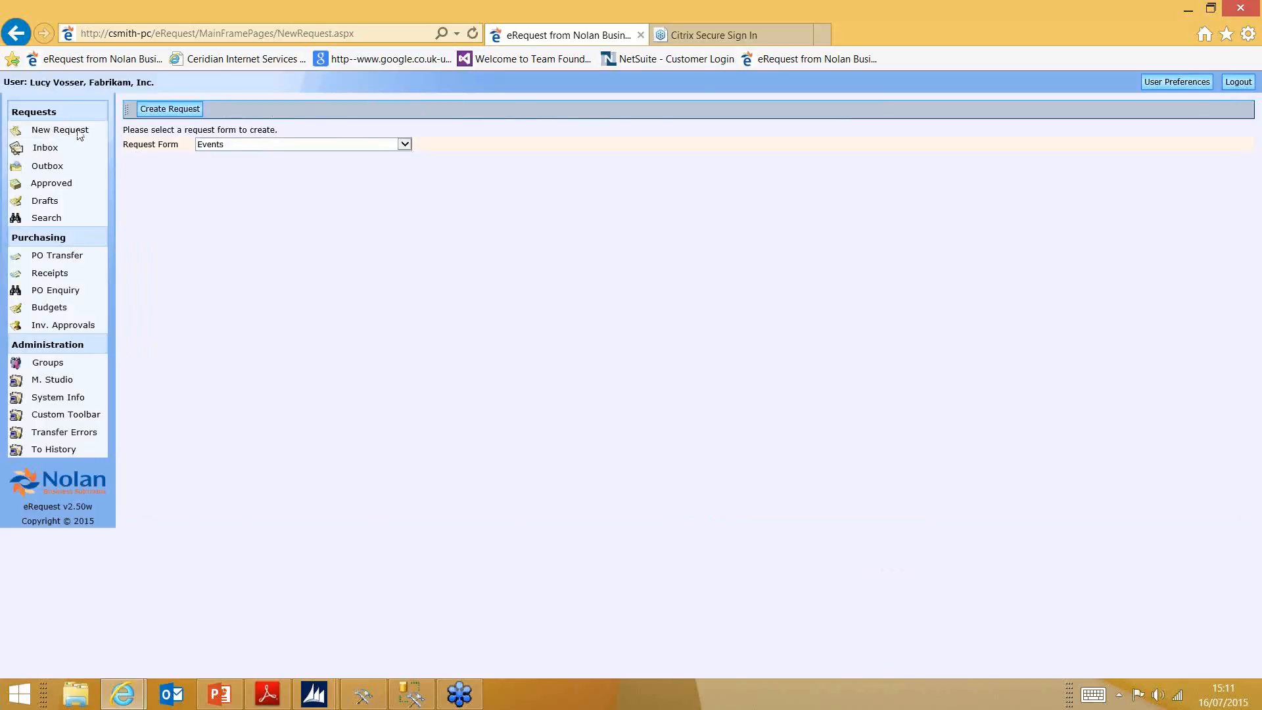
pyautogui.click(187, 111)
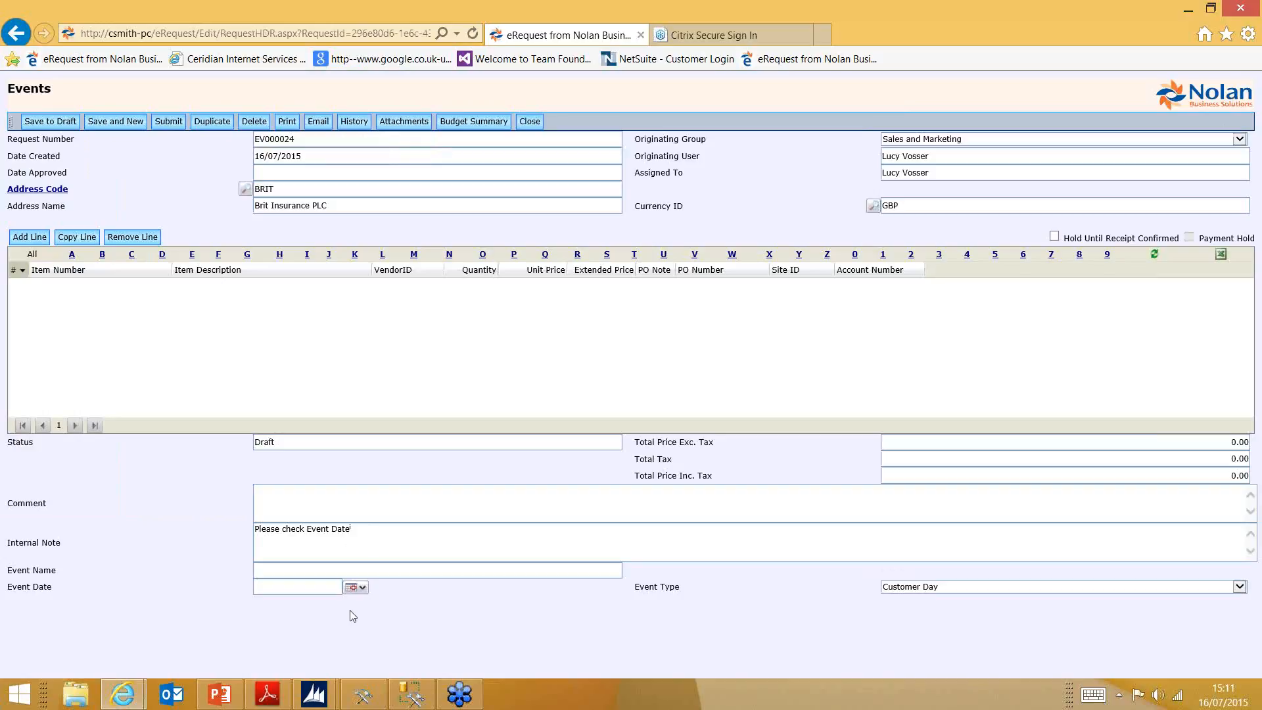
pyautogui.click(381, 534)
pyautogui.moveTo(309, 529); pyautogui.dragTo(254, 529)
pyautogui.click(216, 523)
pyautogui.click(531, 122)
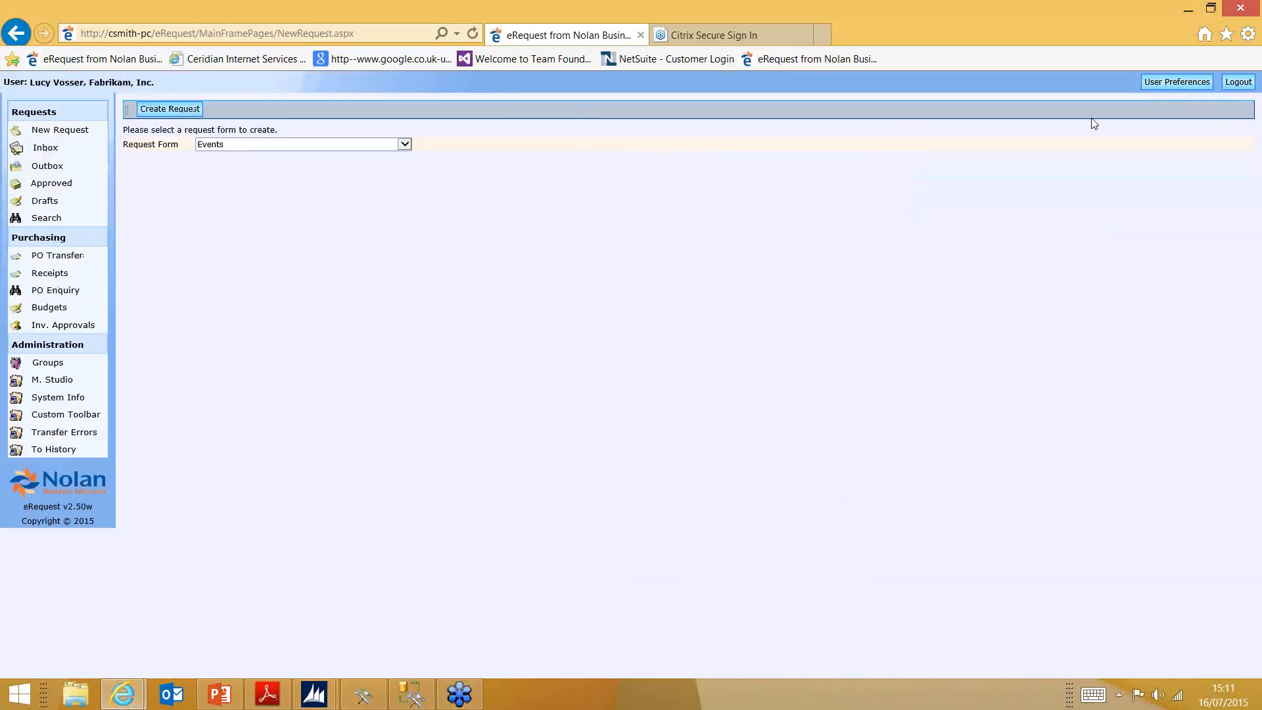
# Step: Review the default options for header and line fields in the Events form's user preferences, and leave them without changes
pyautogui.click(1182, 85)
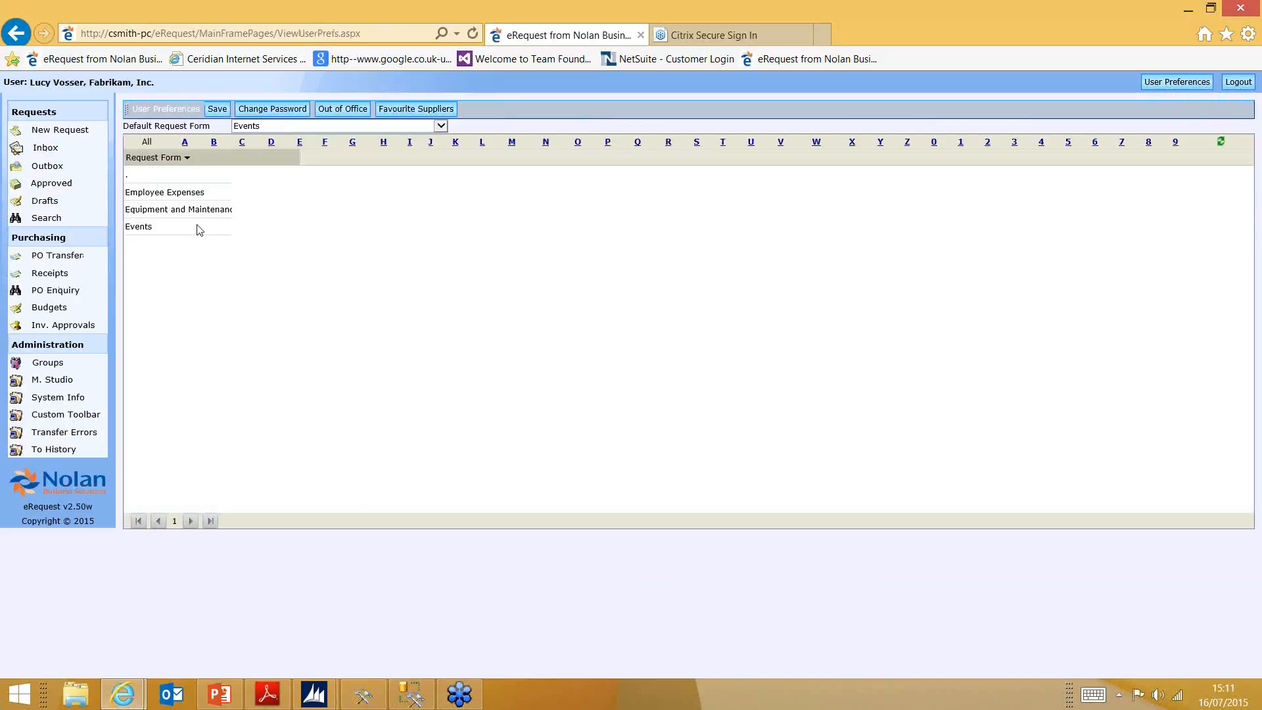
pyautogui.doubleClick(159, 230)
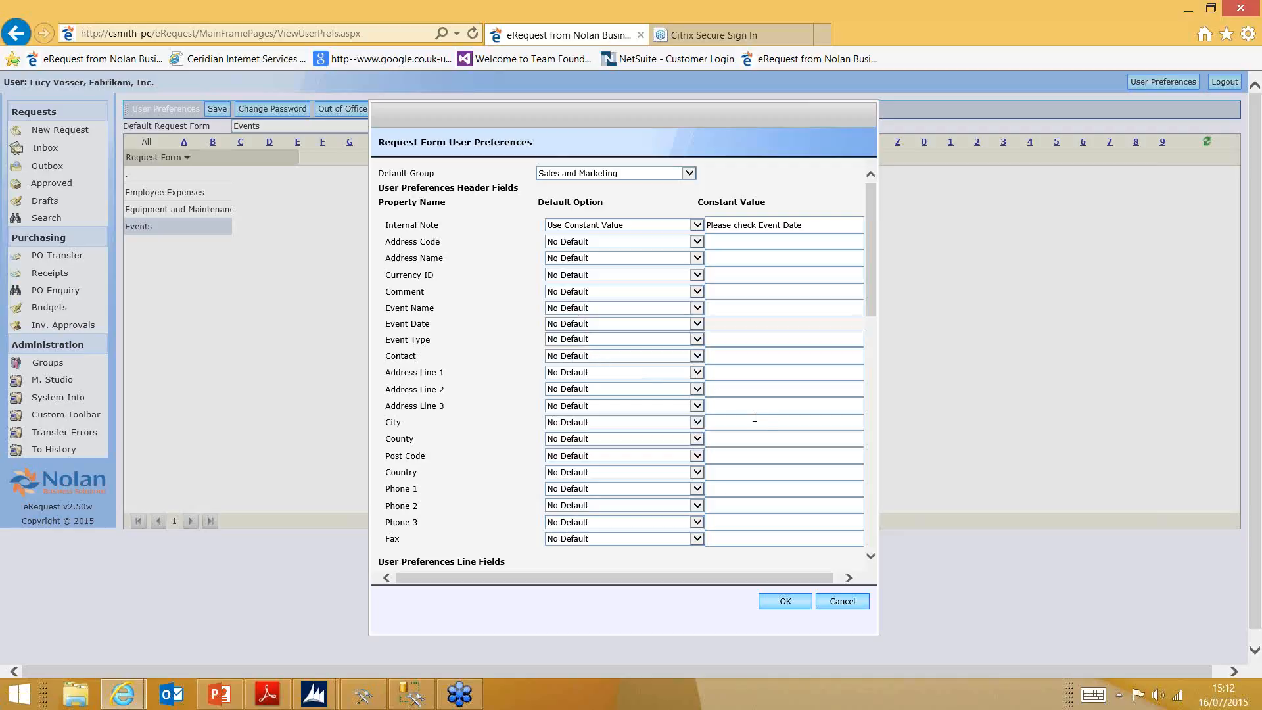
pyautogui.moveTo(872, 286); pyautogui.dragTo(868, 423)
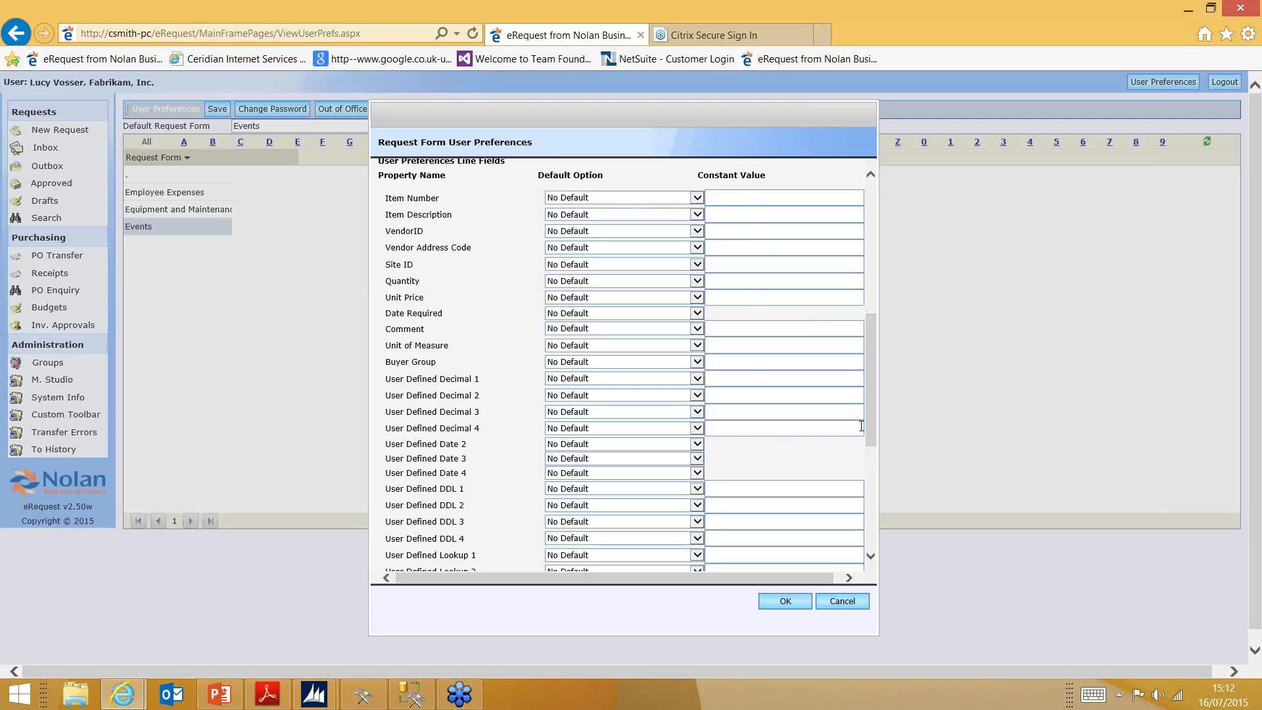
pyautogui.moveTo(867, 410); pyautogui.dragTo(866, 373)
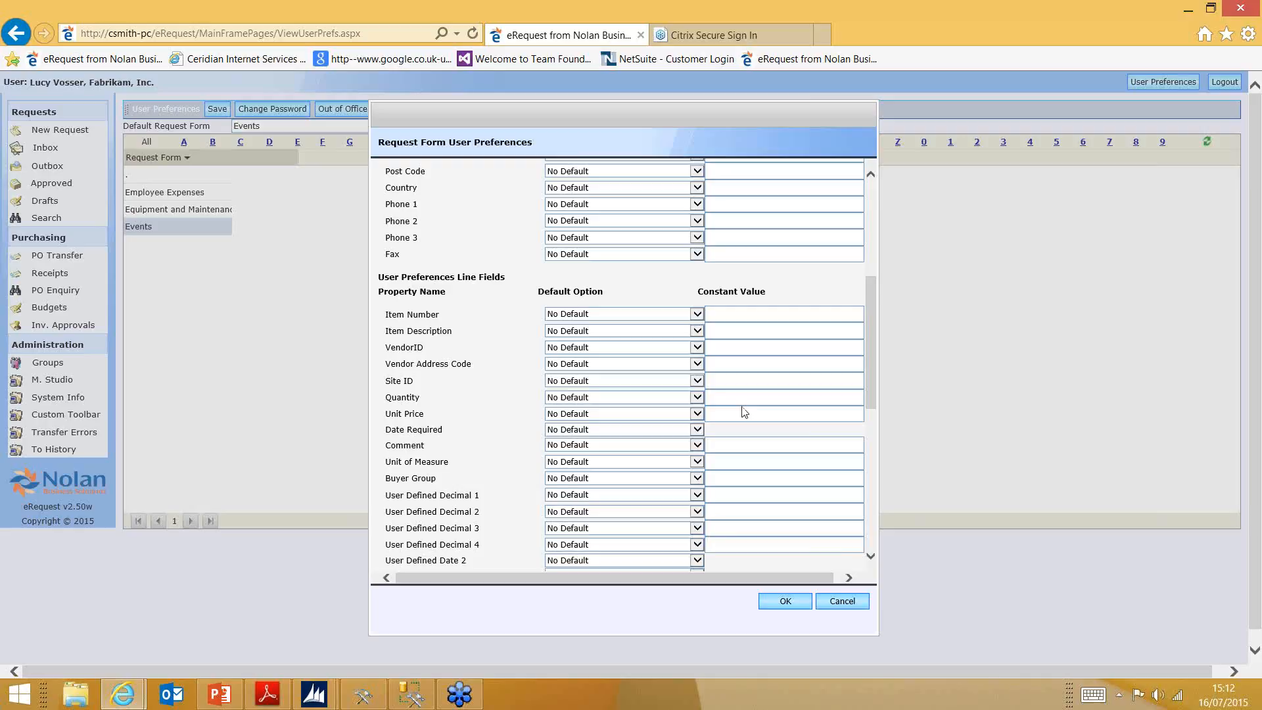
pyautogui.click(843, 601)
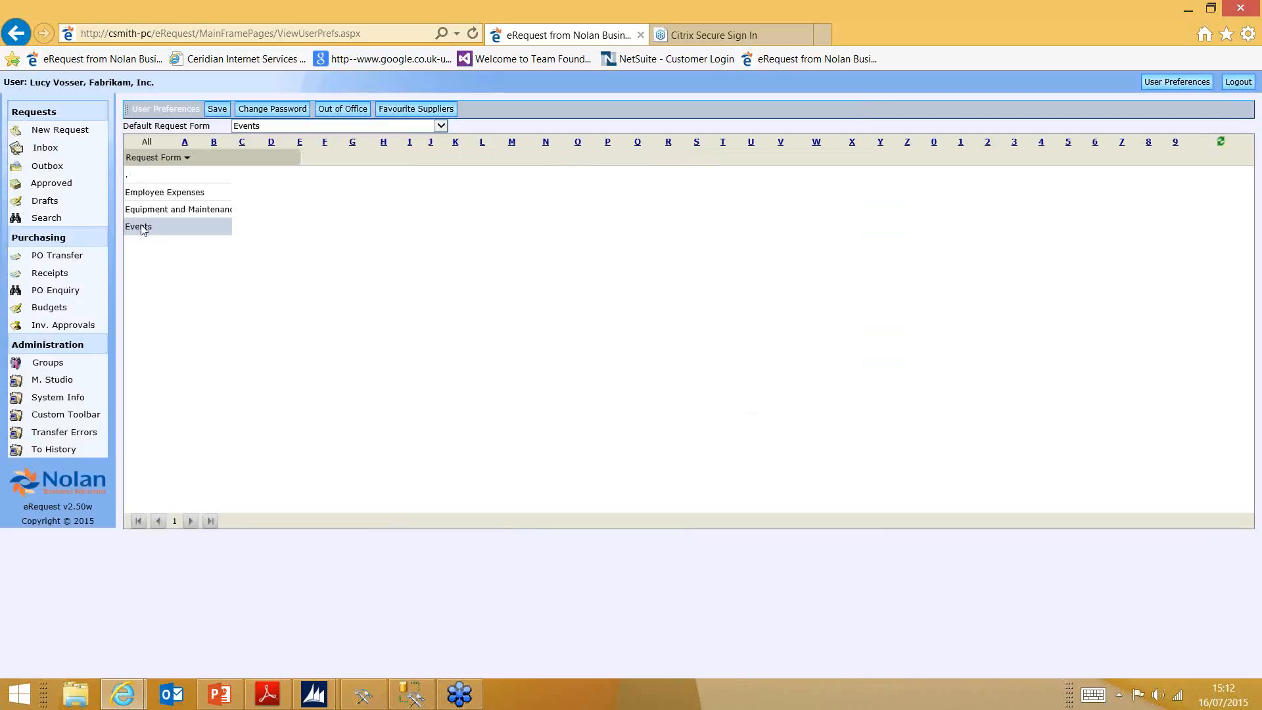
# Step: Look through the approved and draft Events requests, and view the draft whose internal note reads "Please check Event Date"
pyautogui.click(71, 184)
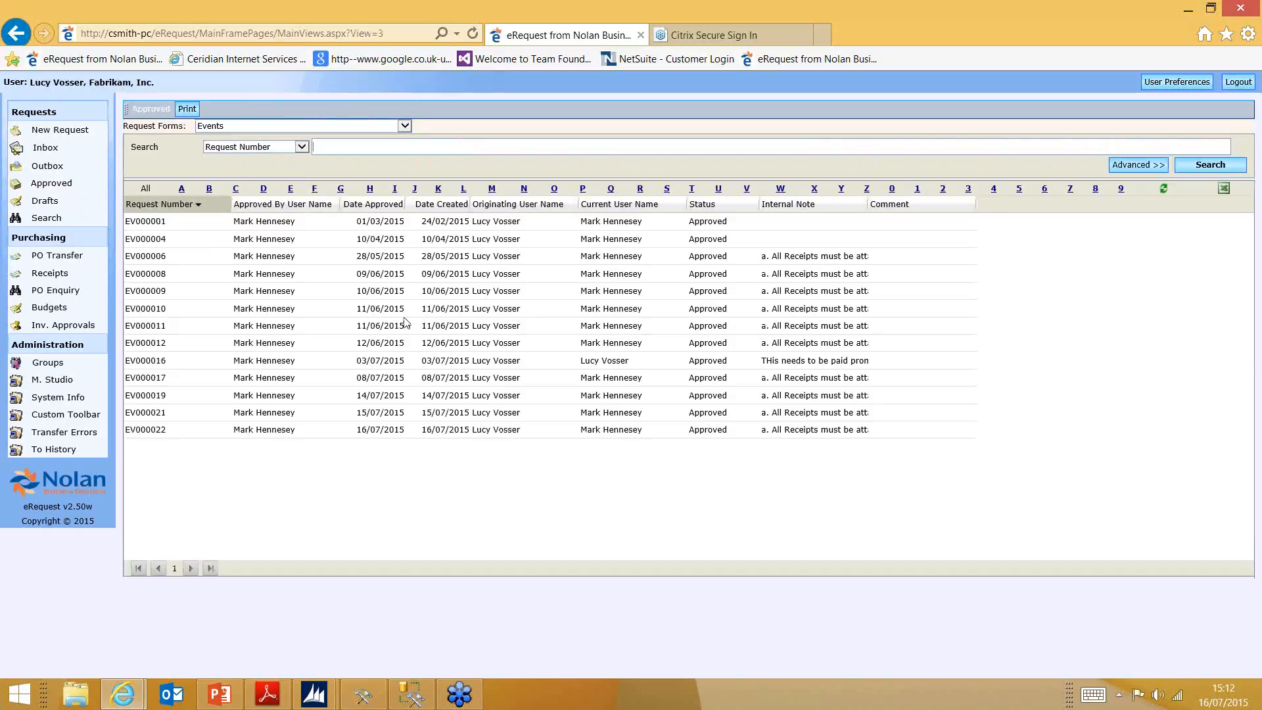
pyautogui.click(26, 203)
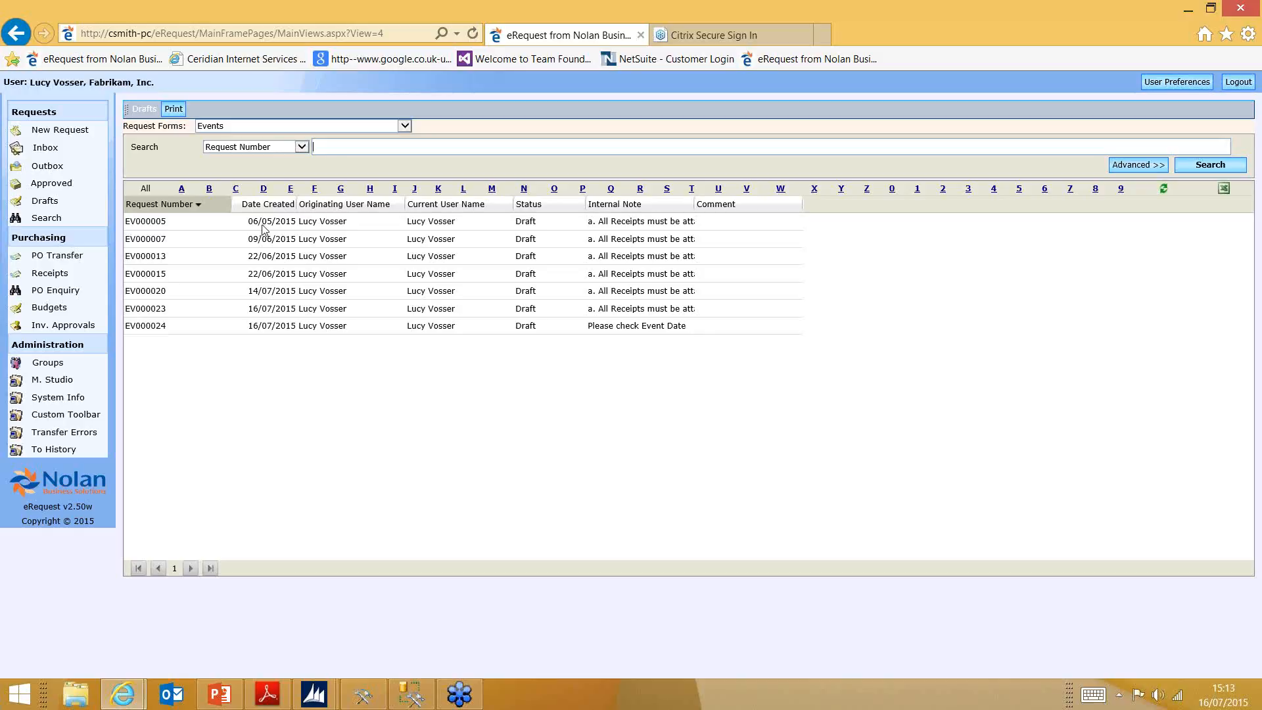
pyautogui.doubleClick(323, 330)
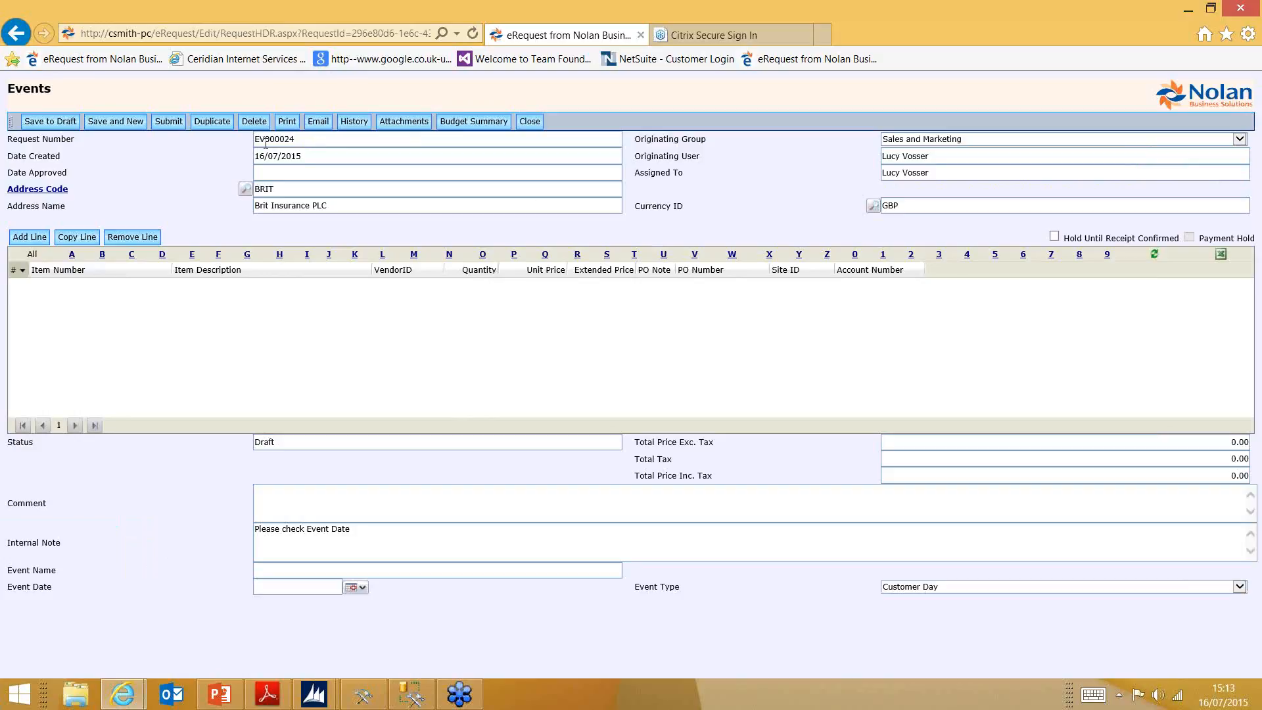
pyautogui.click(529, 121)
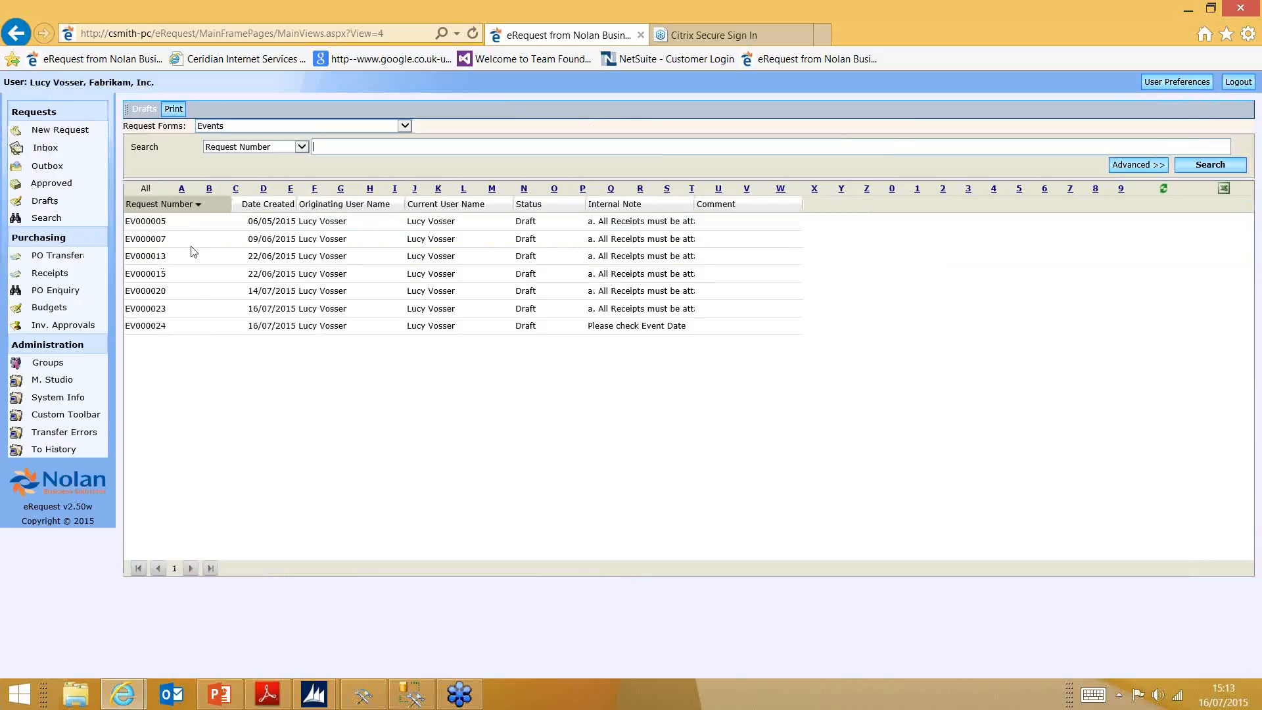
# Step: Duplicate the Events request approved on 08/07/2015 and inspect the VENUES AND ACCOMODATION line in the copy
pyautogui.click(61, 187)
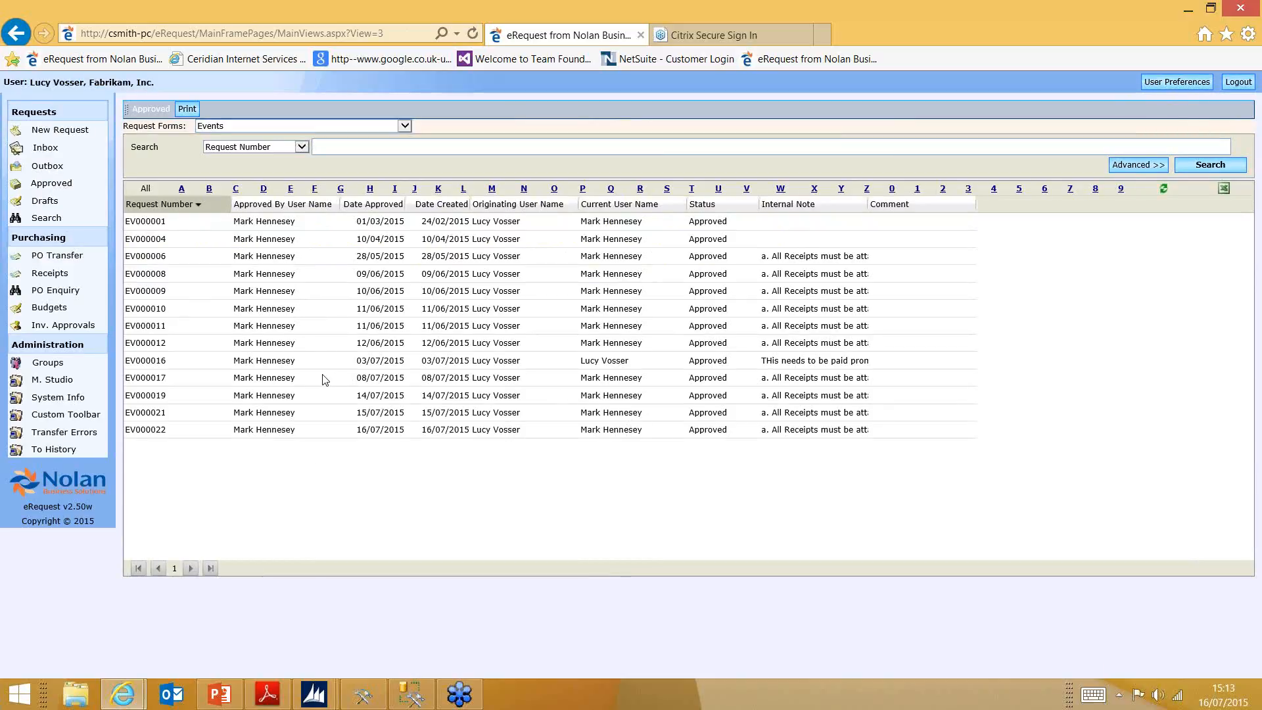
pyautogui.click(418, 380)
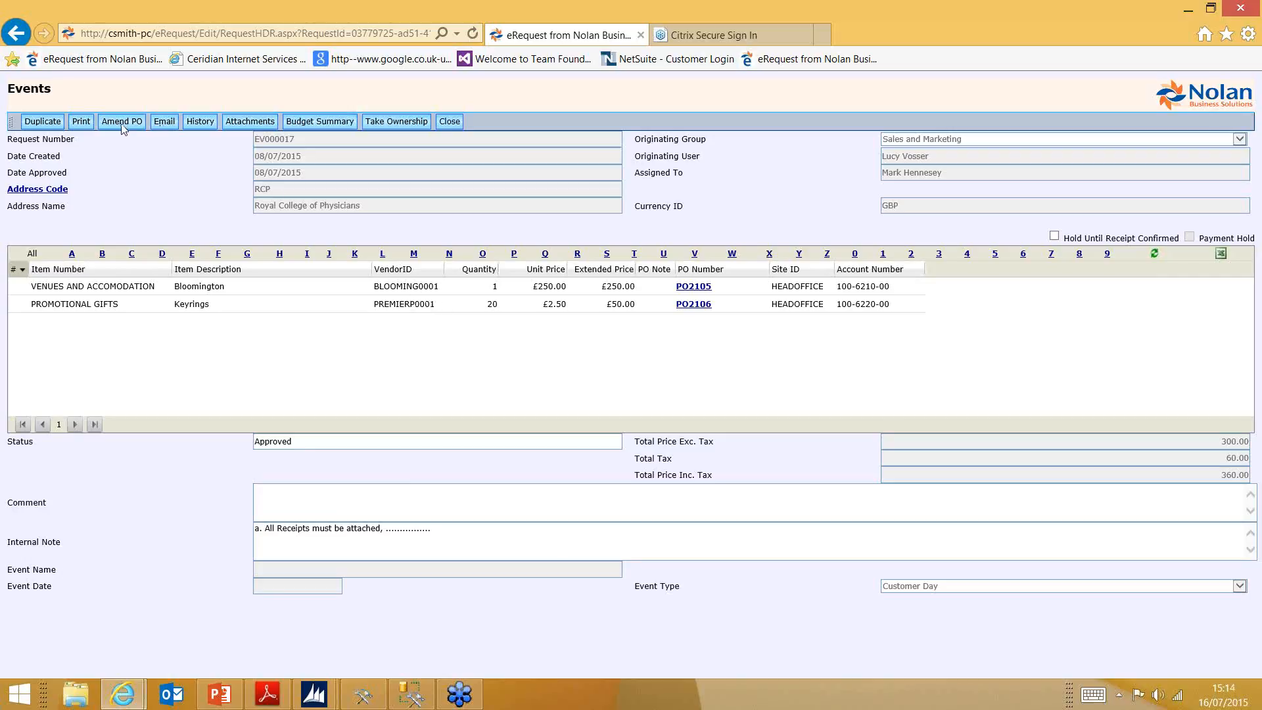
pyautogui.click(42, 122)
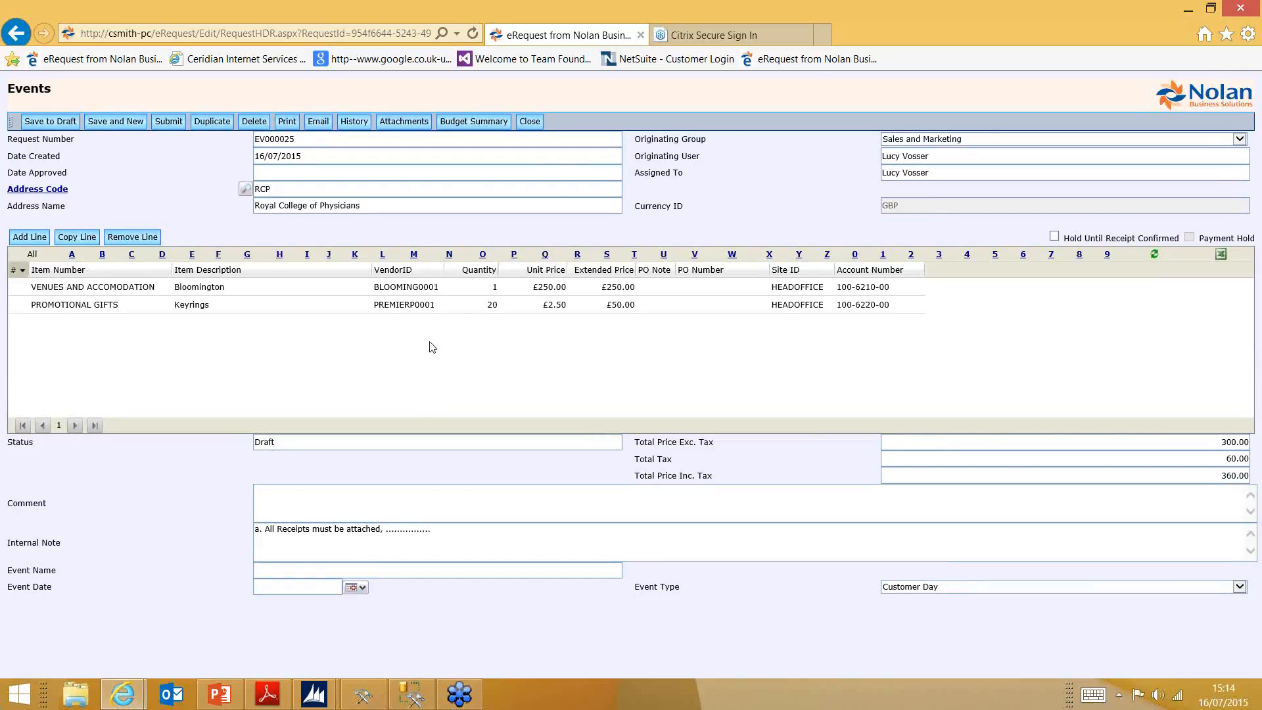
pyautogui.doubleClick(301, 287)
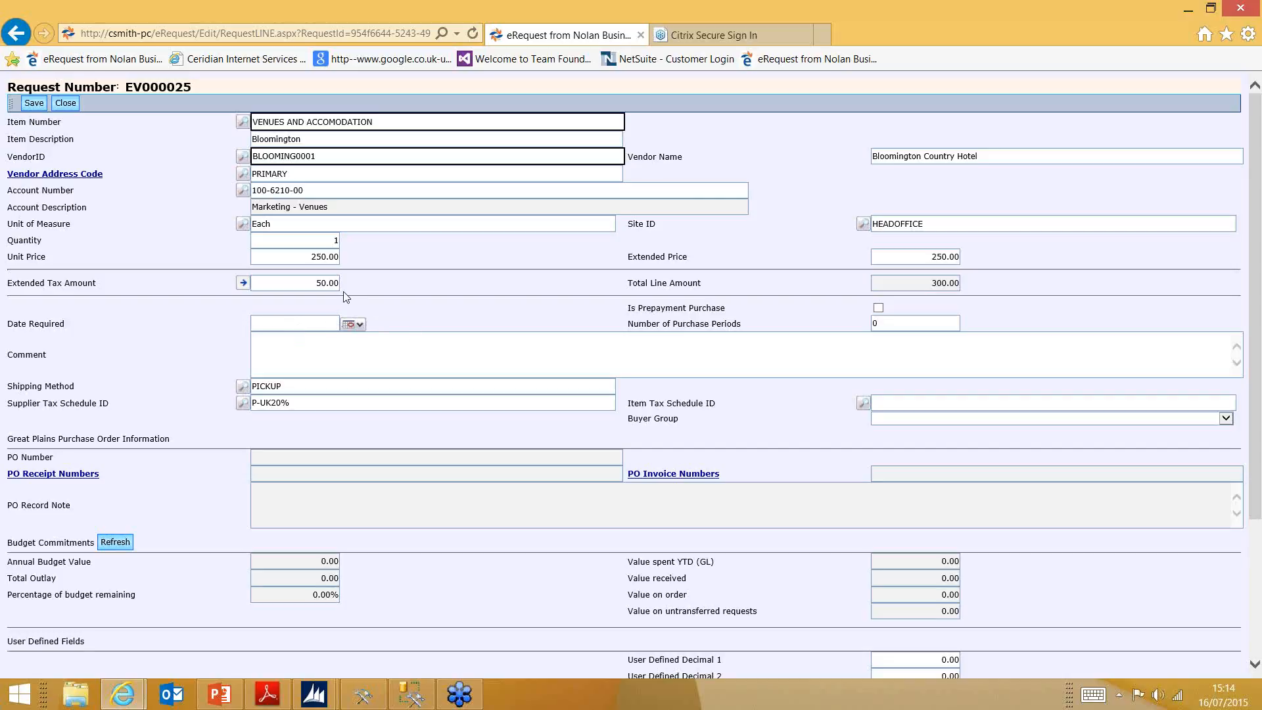
pyautogui.click(66, 103)
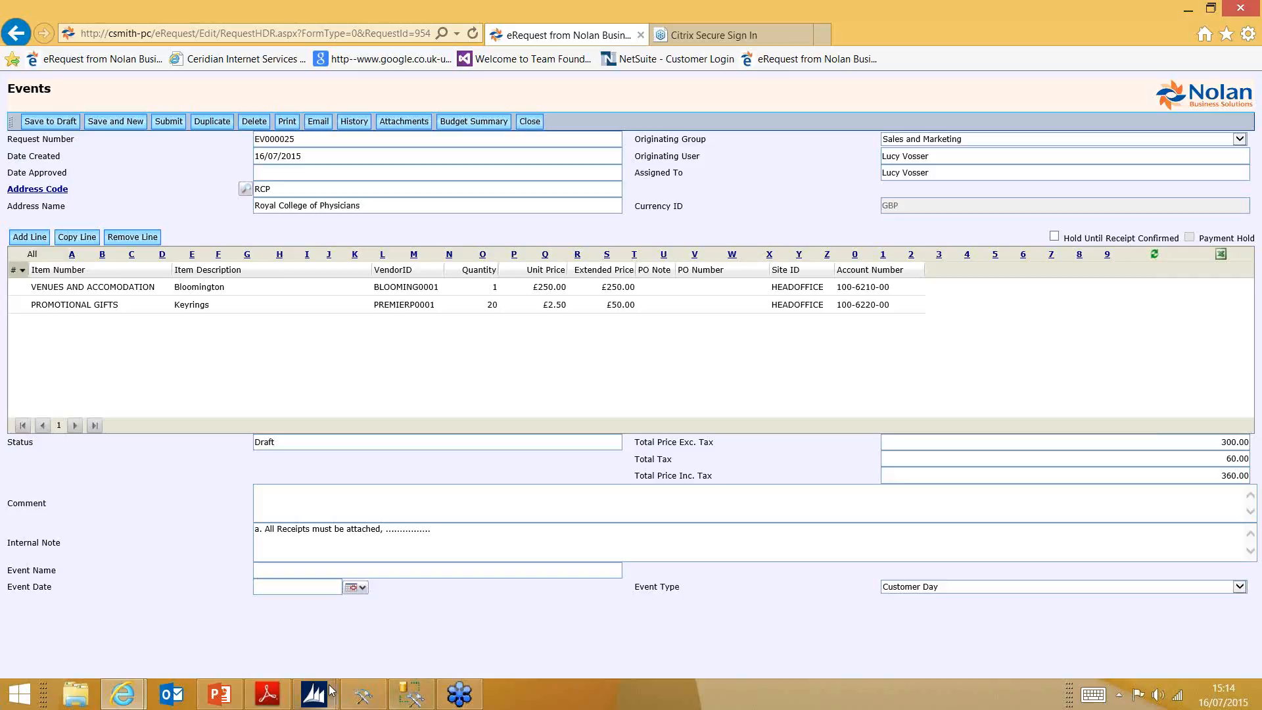
# Step: Switch to PowerPoint and present the Top User Tips slide as a slide show
pyautogui.click(224, 696)
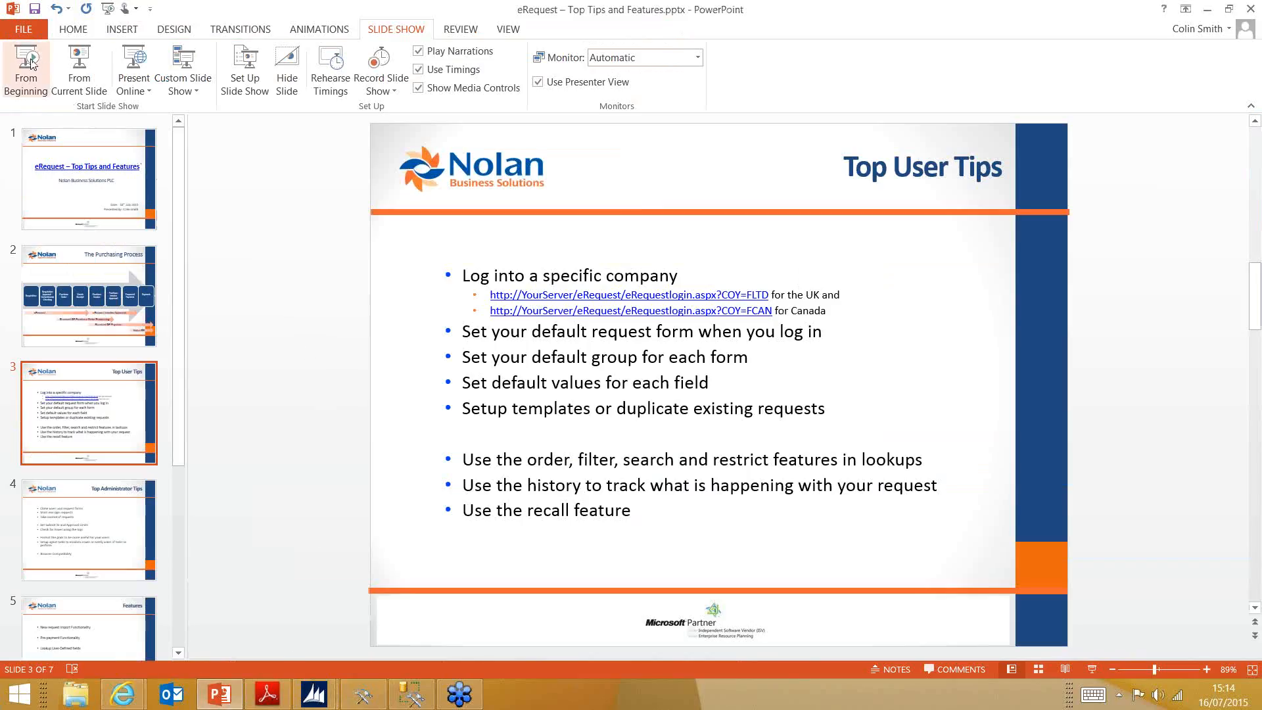
pyautogui.click(73, 61)
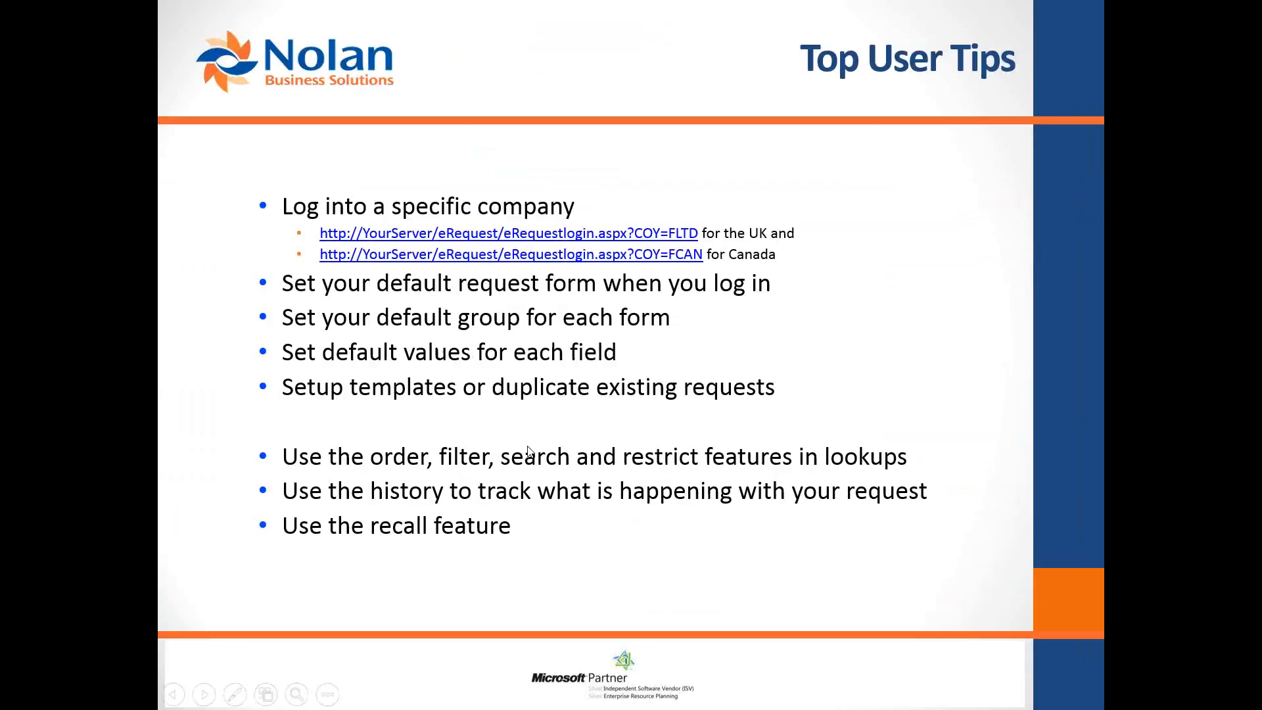
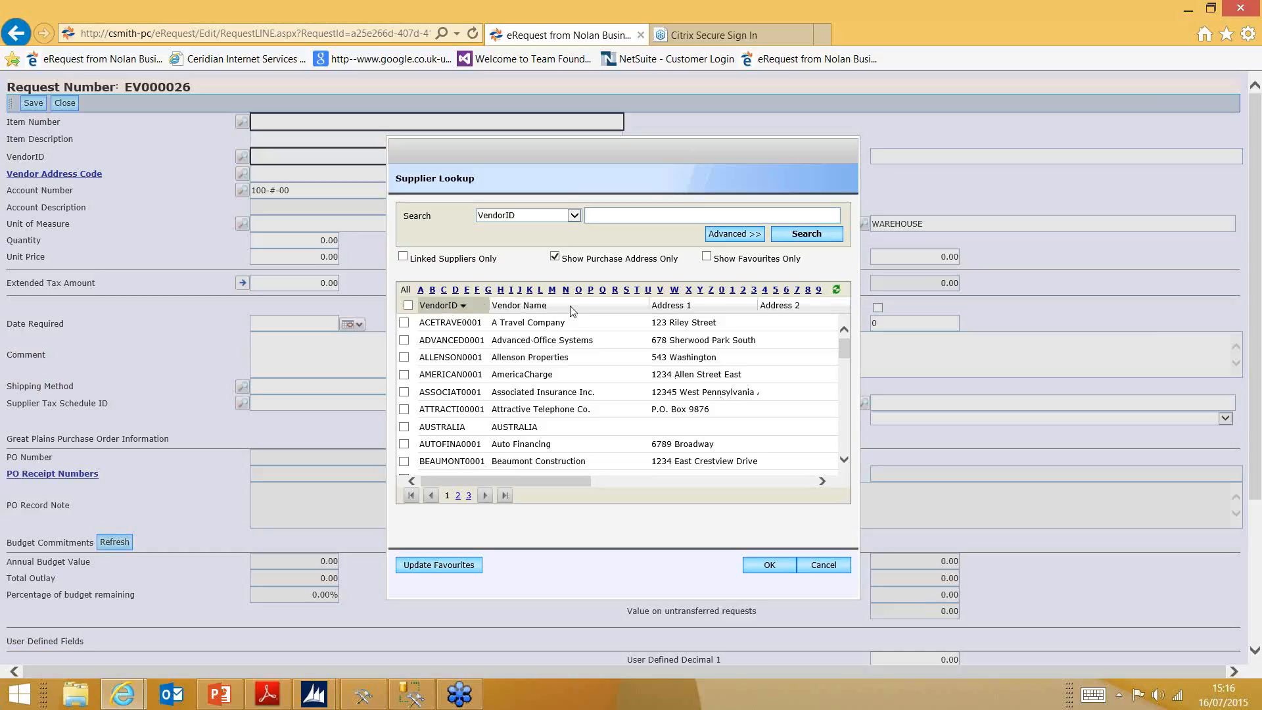
# Step: Try sorting the supplier lookup by Vendor Name, Address 1, Address 2 and VendorID, reversing the order for Vendor Name and VendorID
pyautogui.click(554, 306)
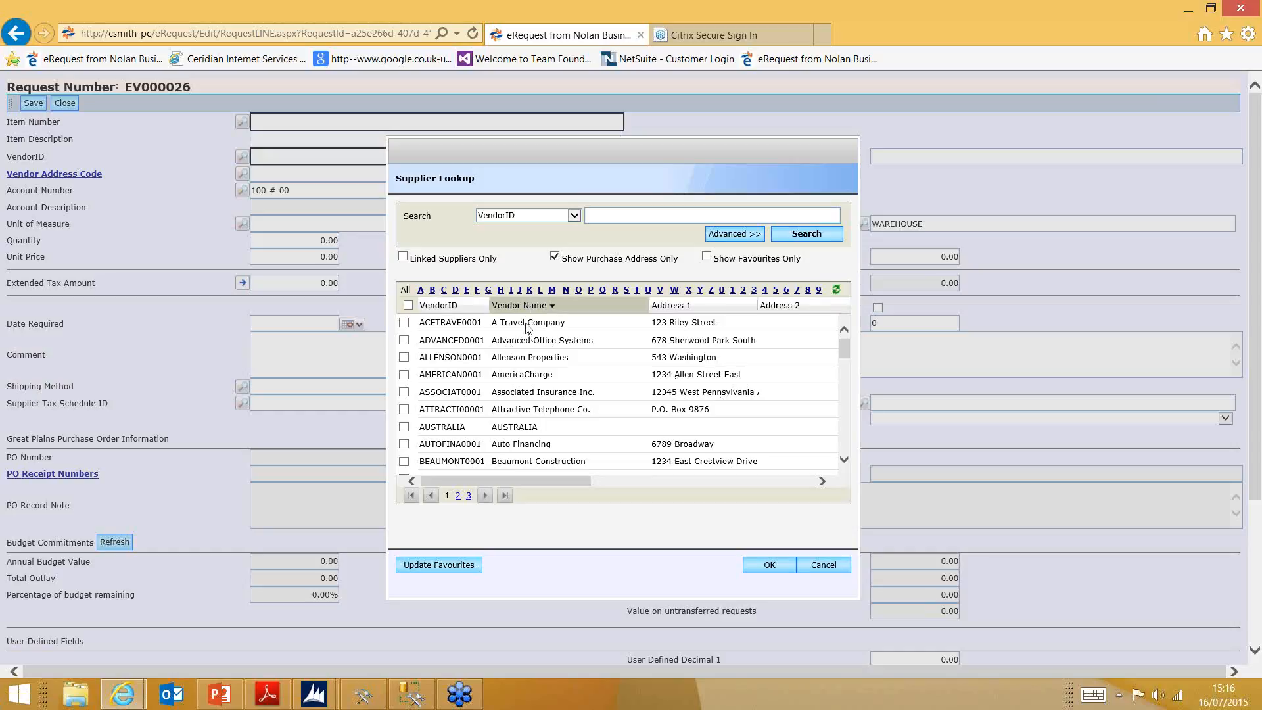
pyautogui.click(564, 305)
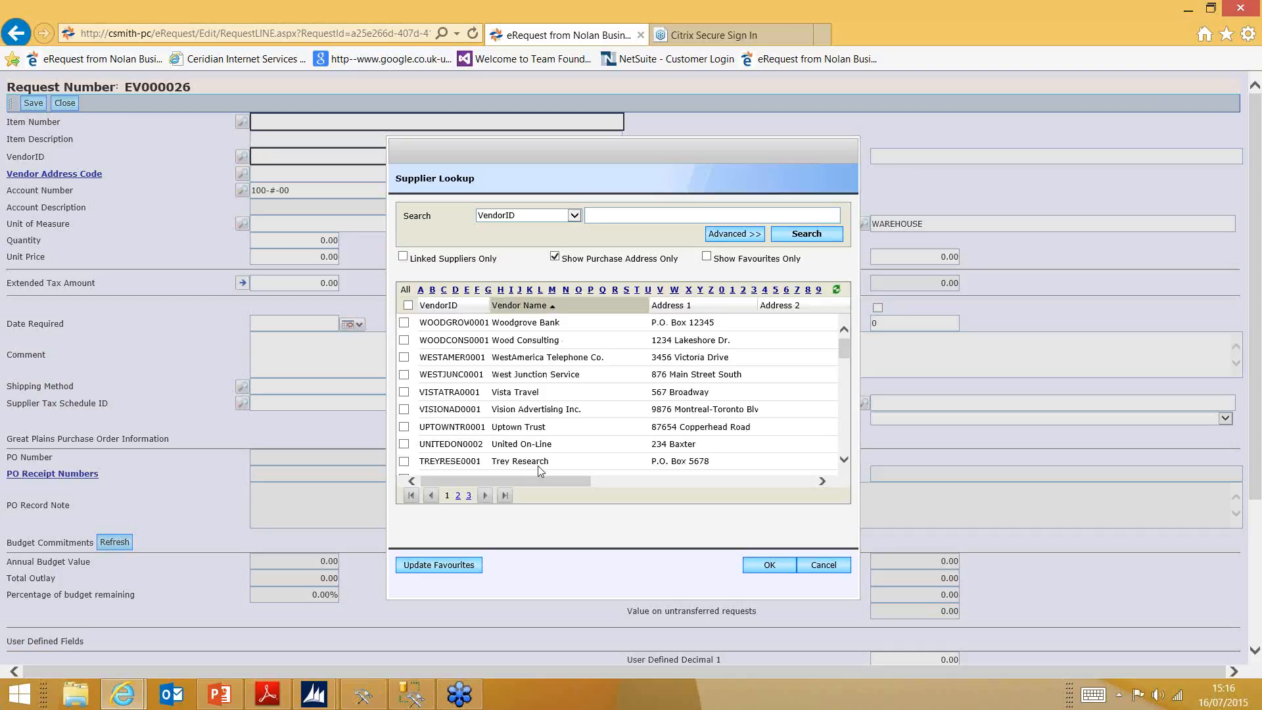
pyautogui.click(736, 307)
pyautogui.click(802, 307)
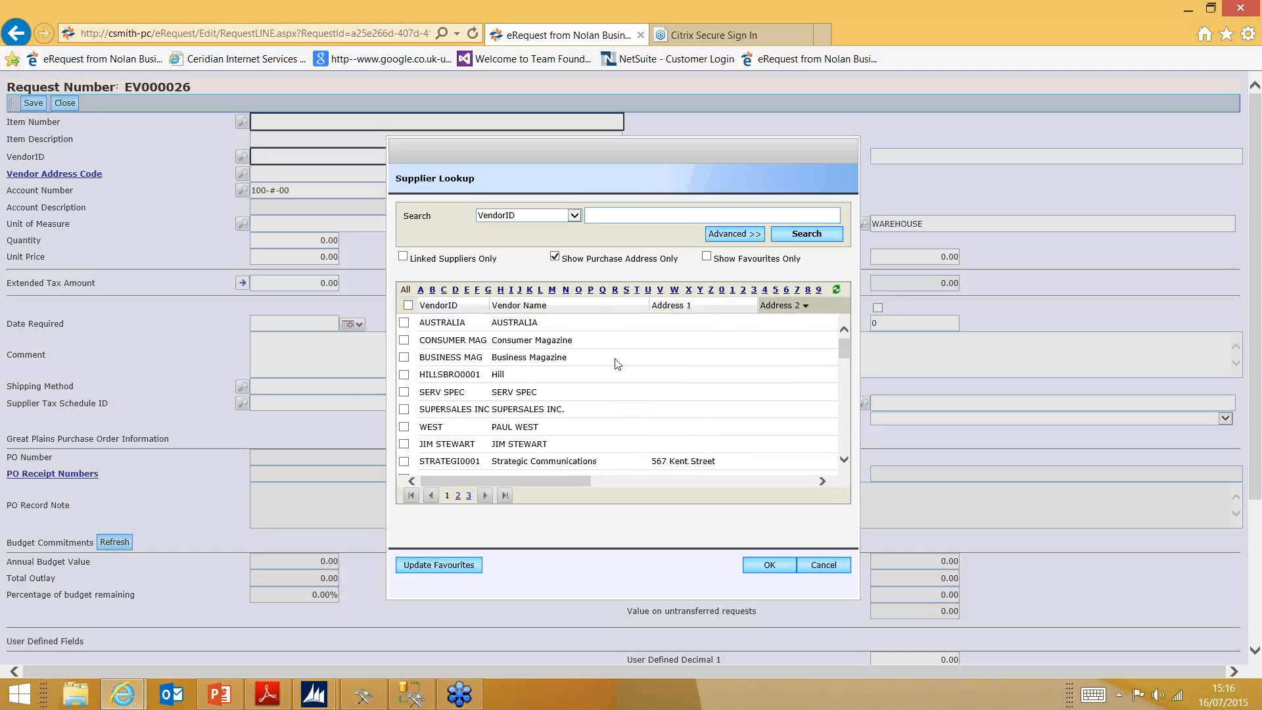
pyautogui.click(592, 307)
pyautogui.click(463, 306)
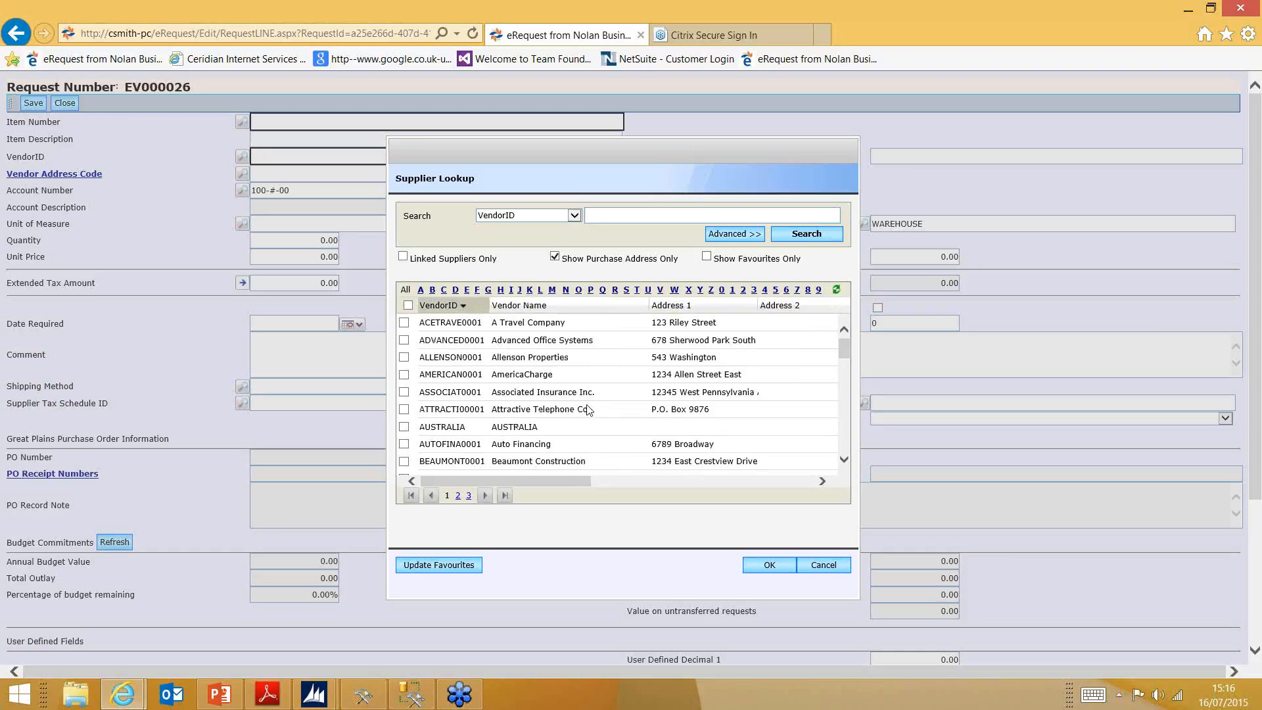
pyautogui.click(449, 306)
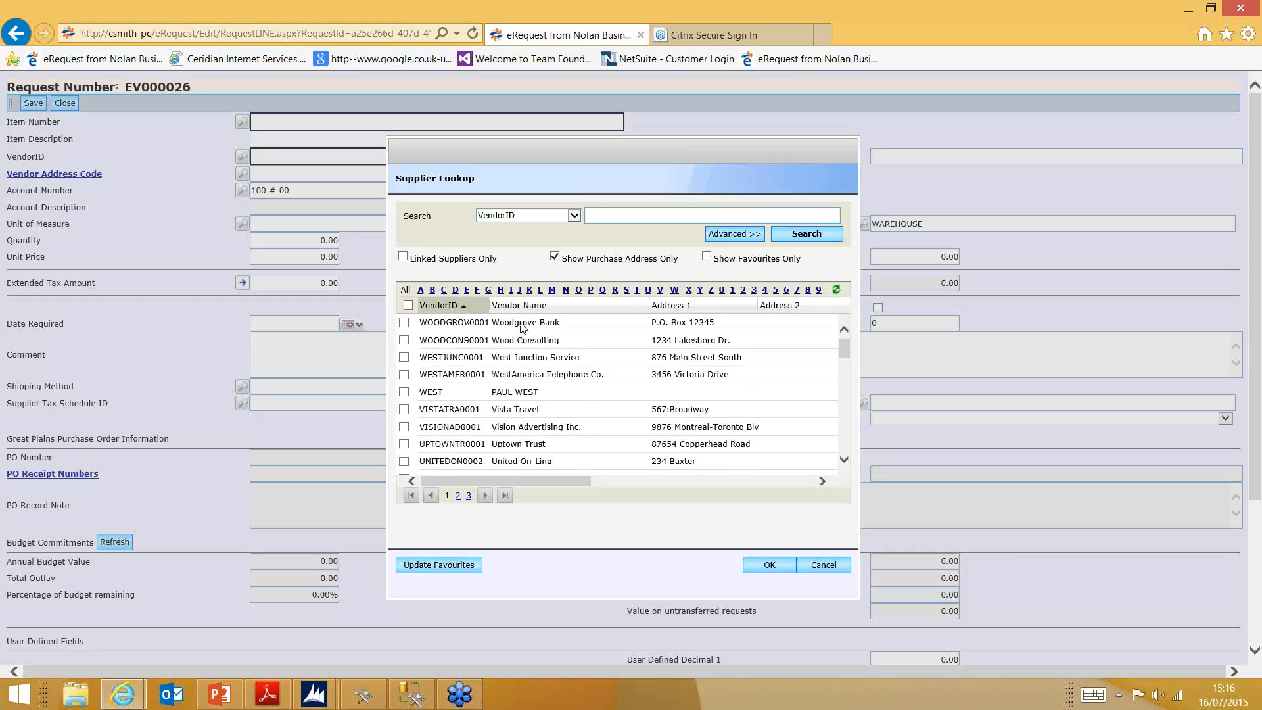
pyautogui.click(453, 307)
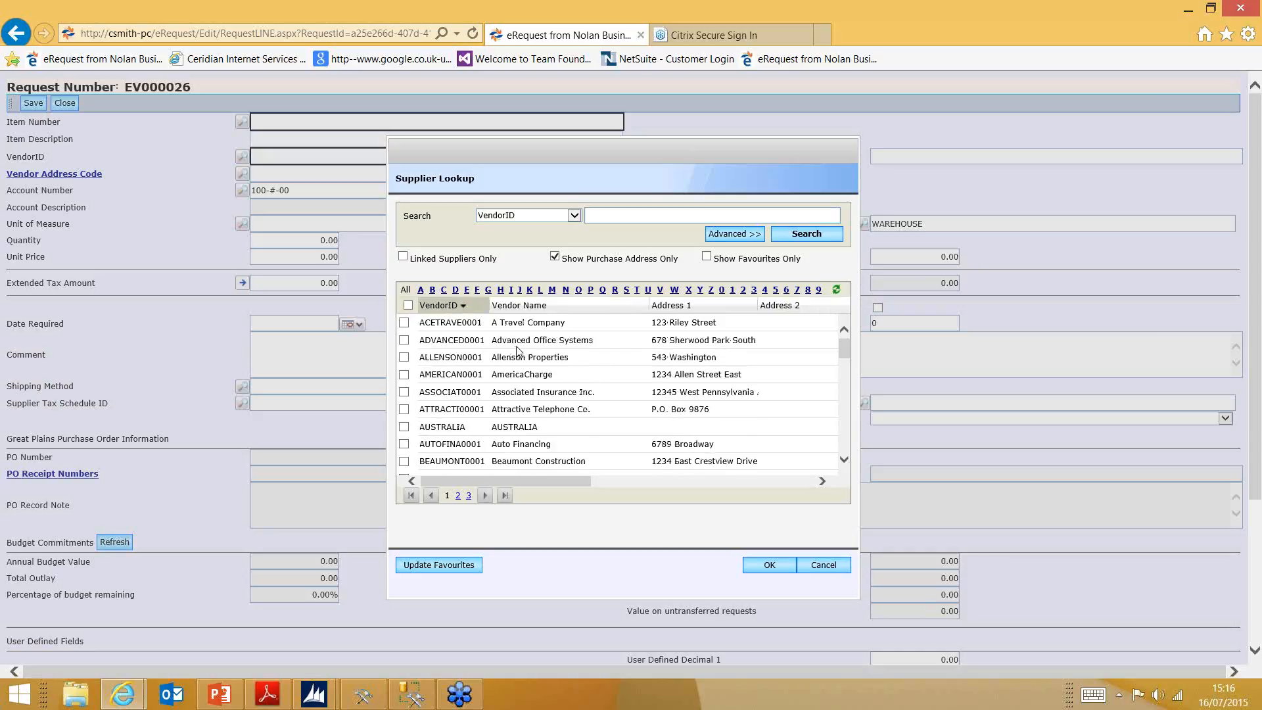
# Step: Sort the supplier lookup by Vendor Name, restrict it to names starting with M, and view the suppliers' remaining address columns
pyautogui.click(546, 305)
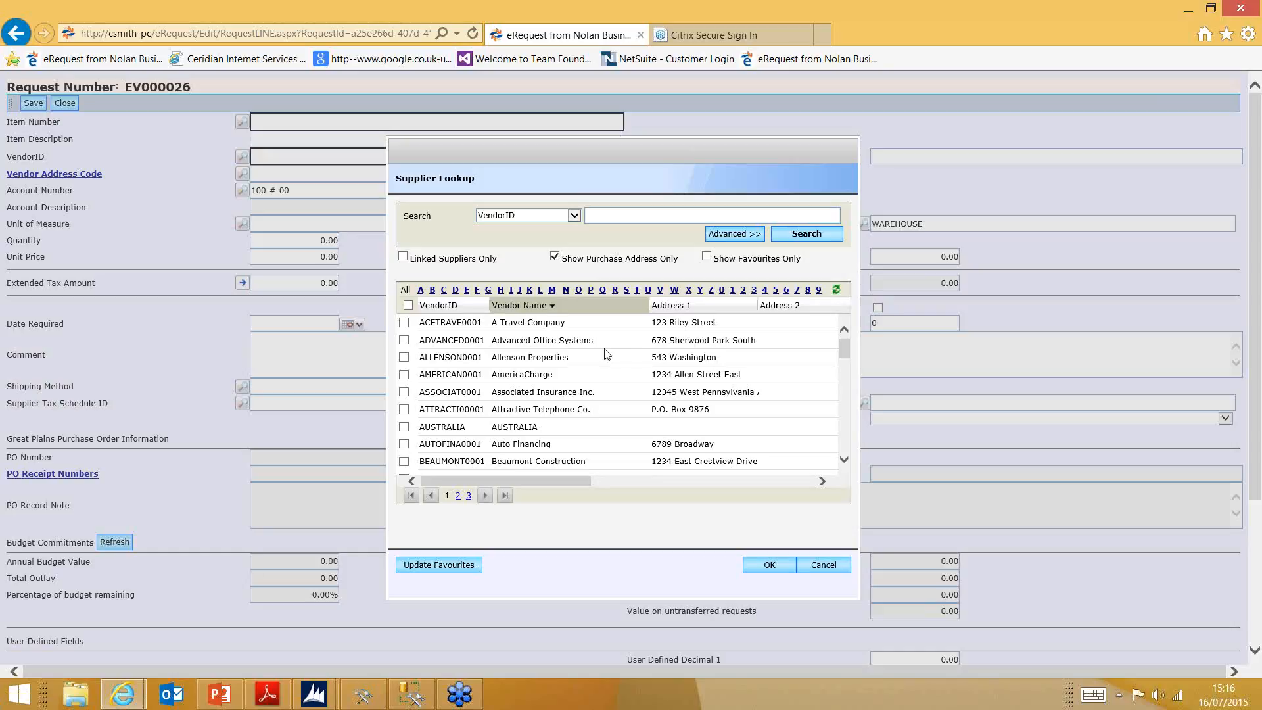
pyautogui.click(552, 290)
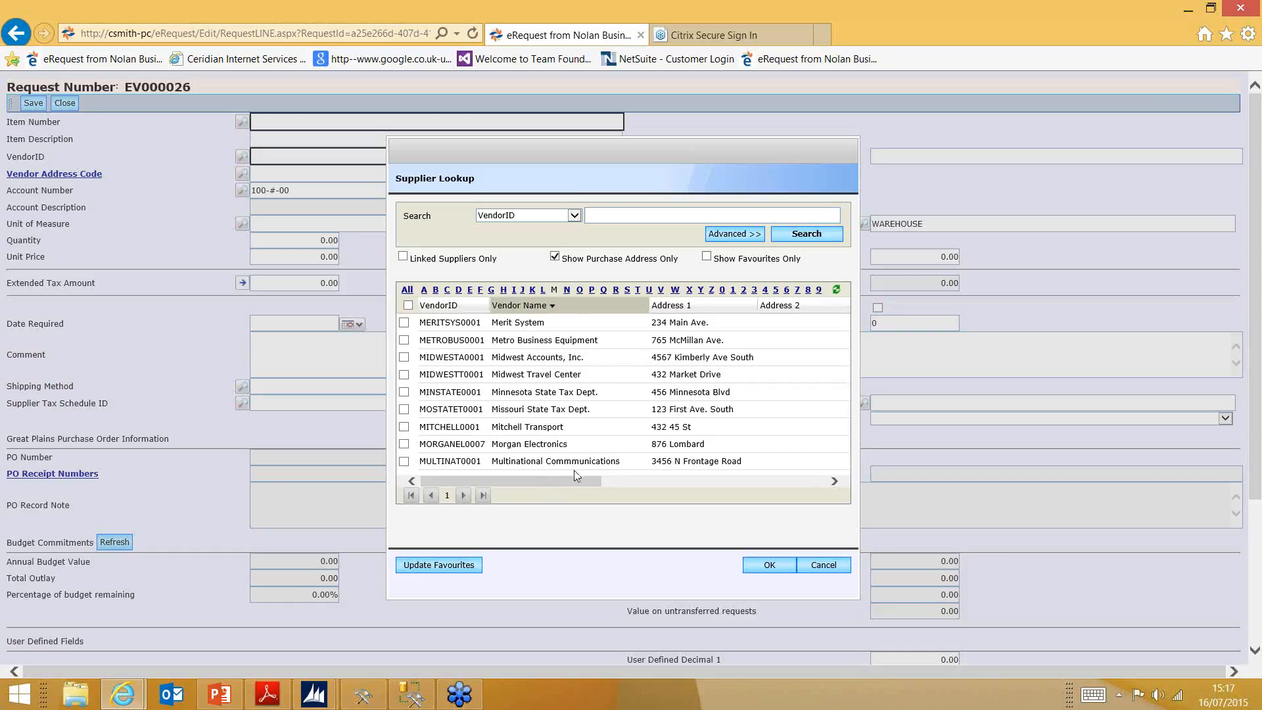
pyautogui.moveTo(574, 485); pyautogui.dragTo(767, 485)
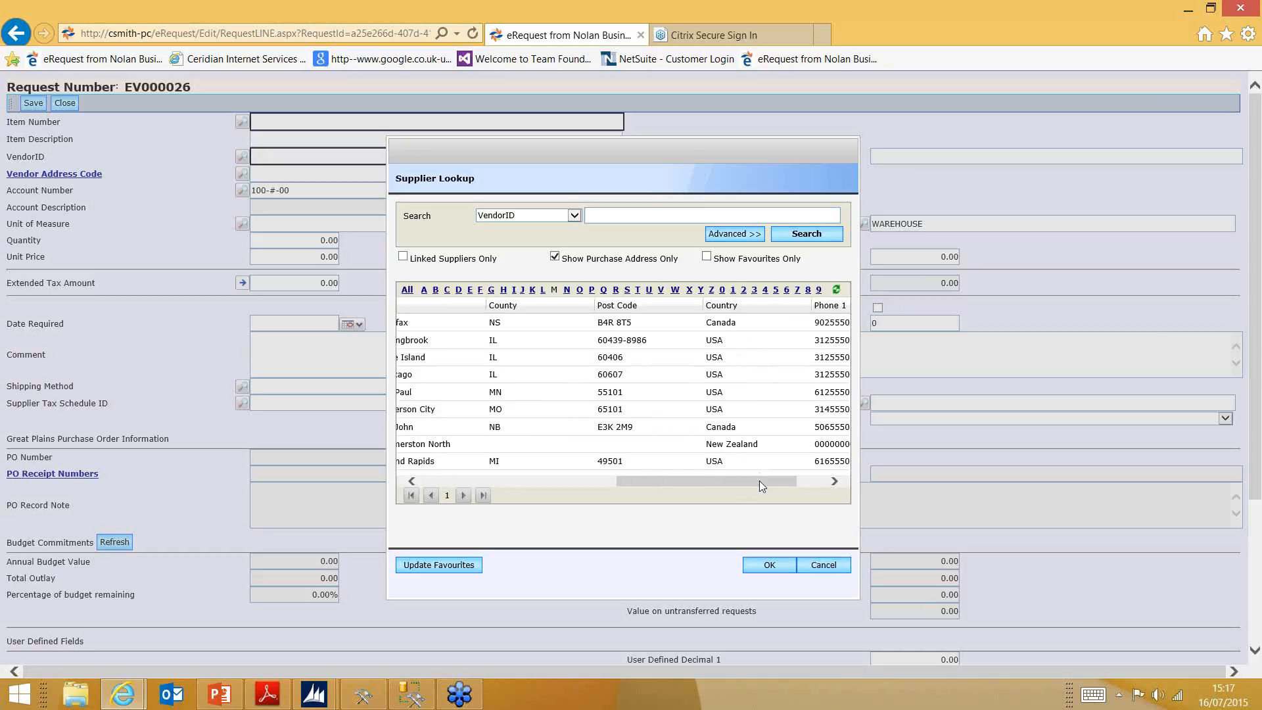
pyautogui.moveTo(760, 478); pyautogui.dragTo(507, 480)
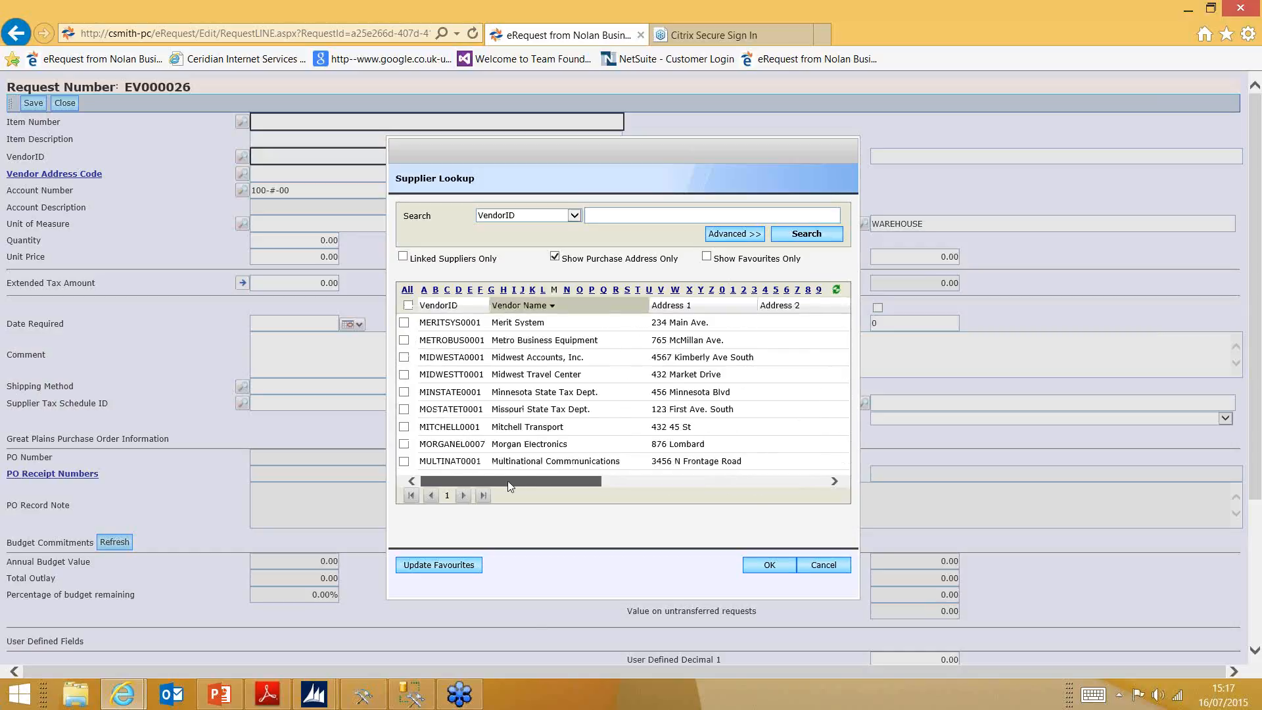
# Step: Search the supplier lookup by Country for "Can" and widen the results from the letter M to all letters
pyautogui.click(523, 214)
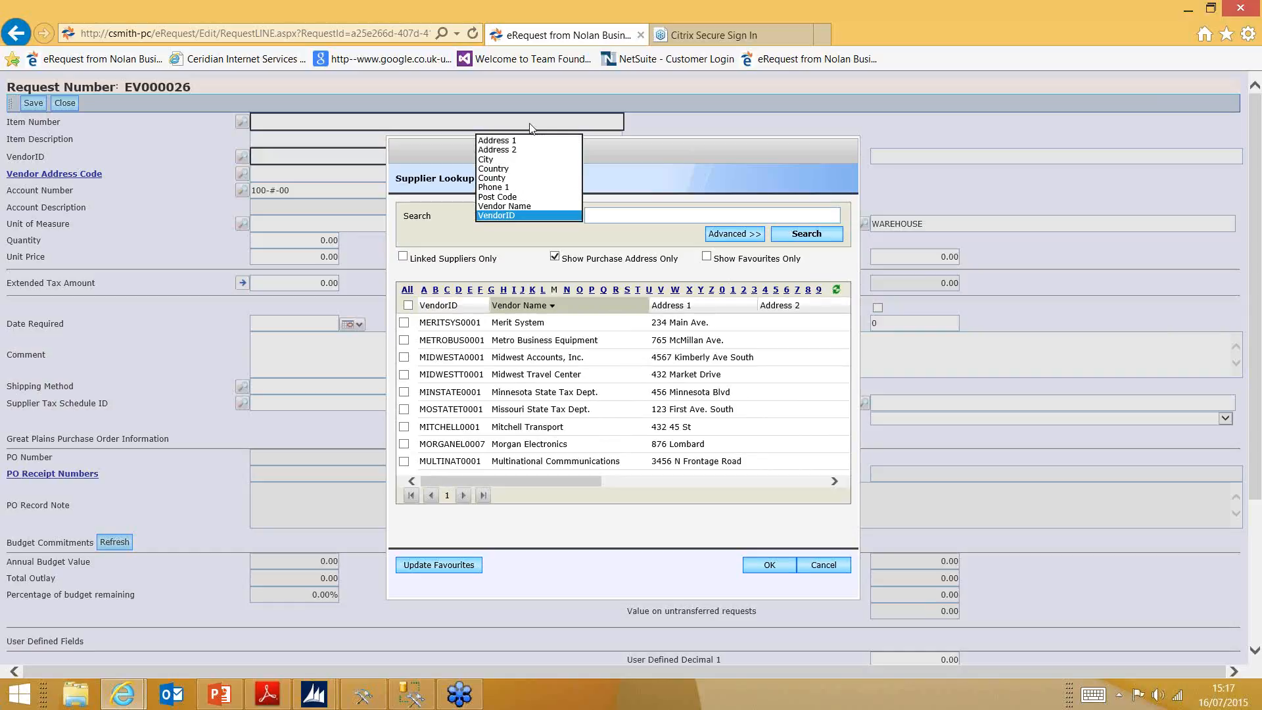
pyautogui.click(520, 169)
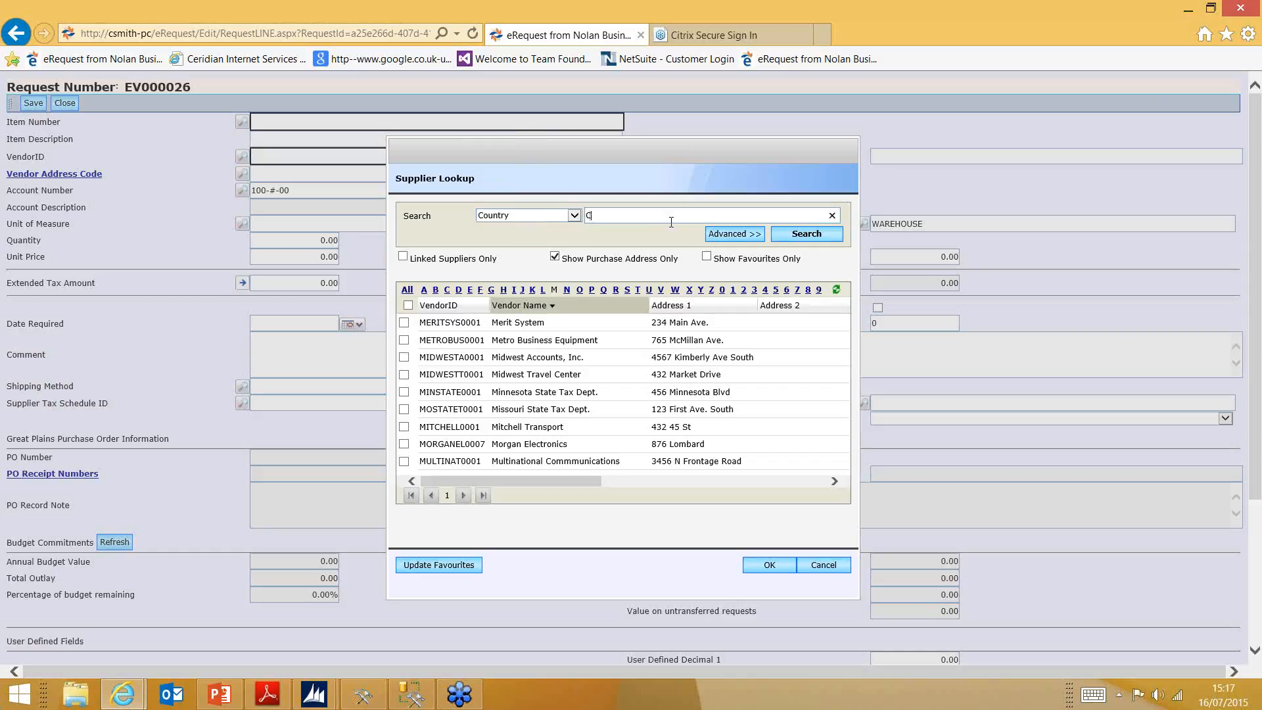
pyautogui.click(806, 234)
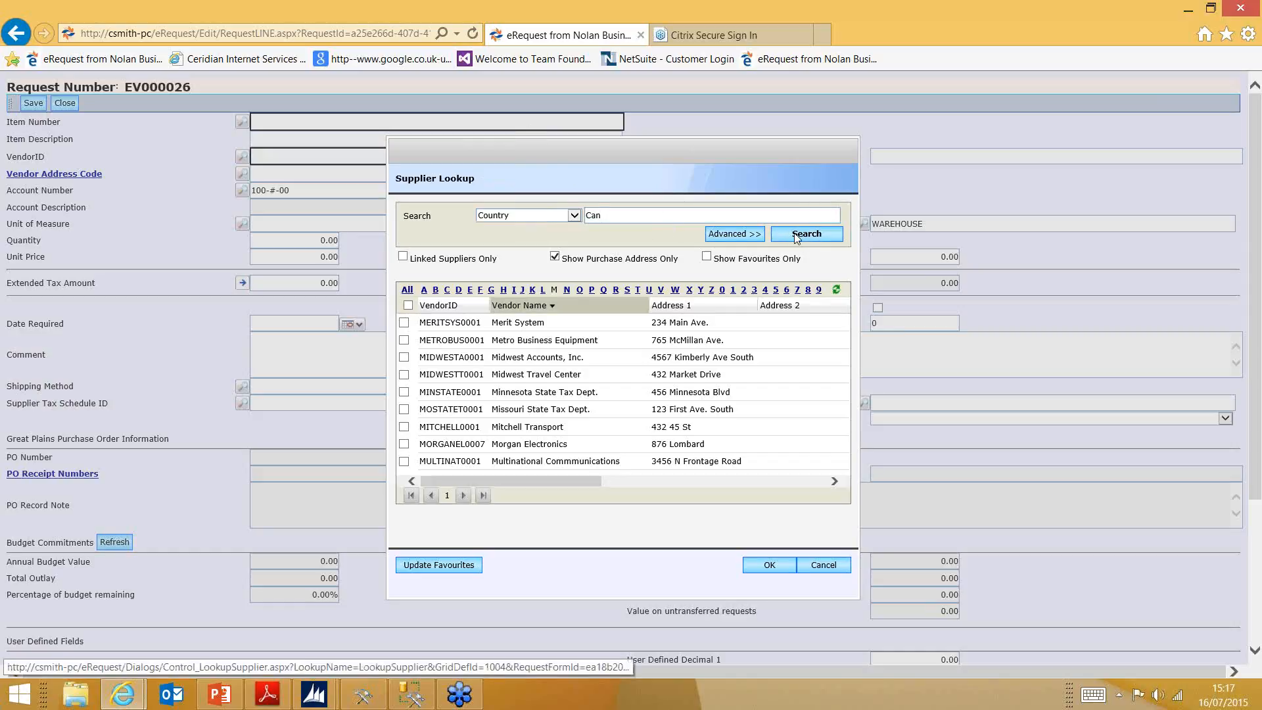
pyautogui.moveTo(576, 484); pyautogui.dragTo(506, 475)
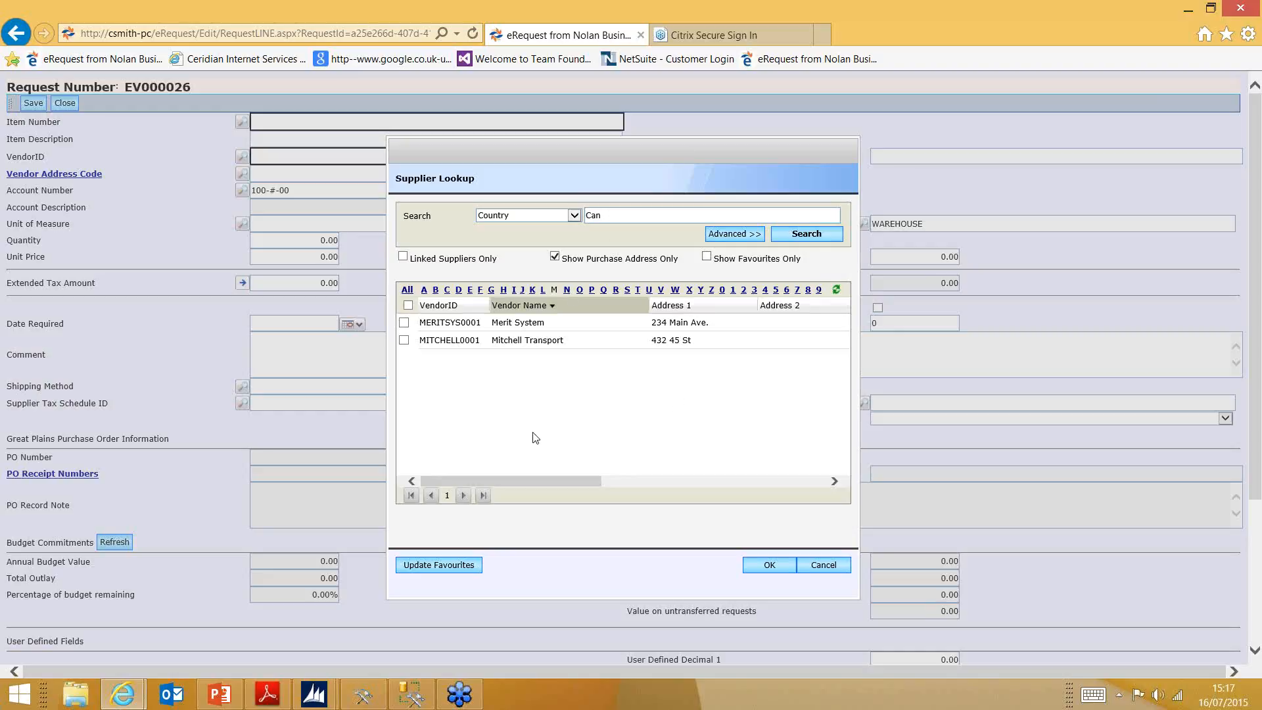
pyautogui.click(403, 340)
pyautogui.click(404, 341)
pyautogui.click(409, 290)
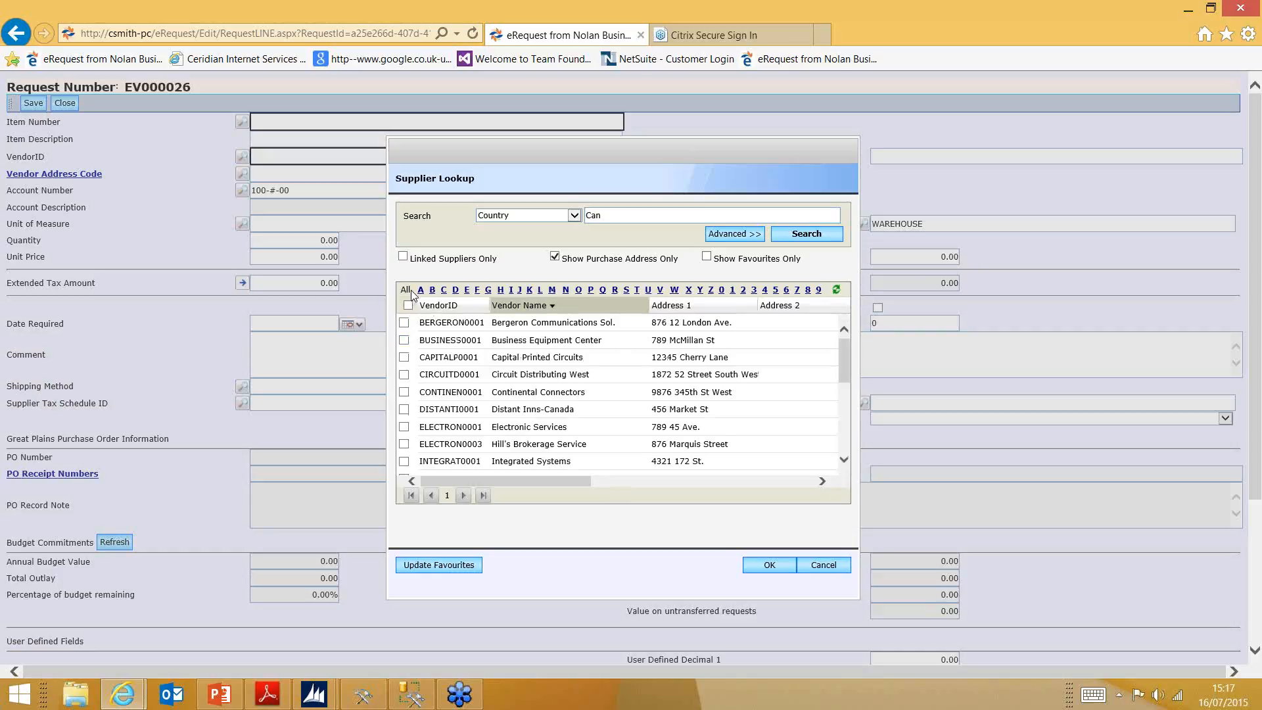
# Step: Restrict the supplier lookup to favourites only, dismiss it, and view the Unit of Measure lookup without selecting a value
pyautogui.click(707, 256)
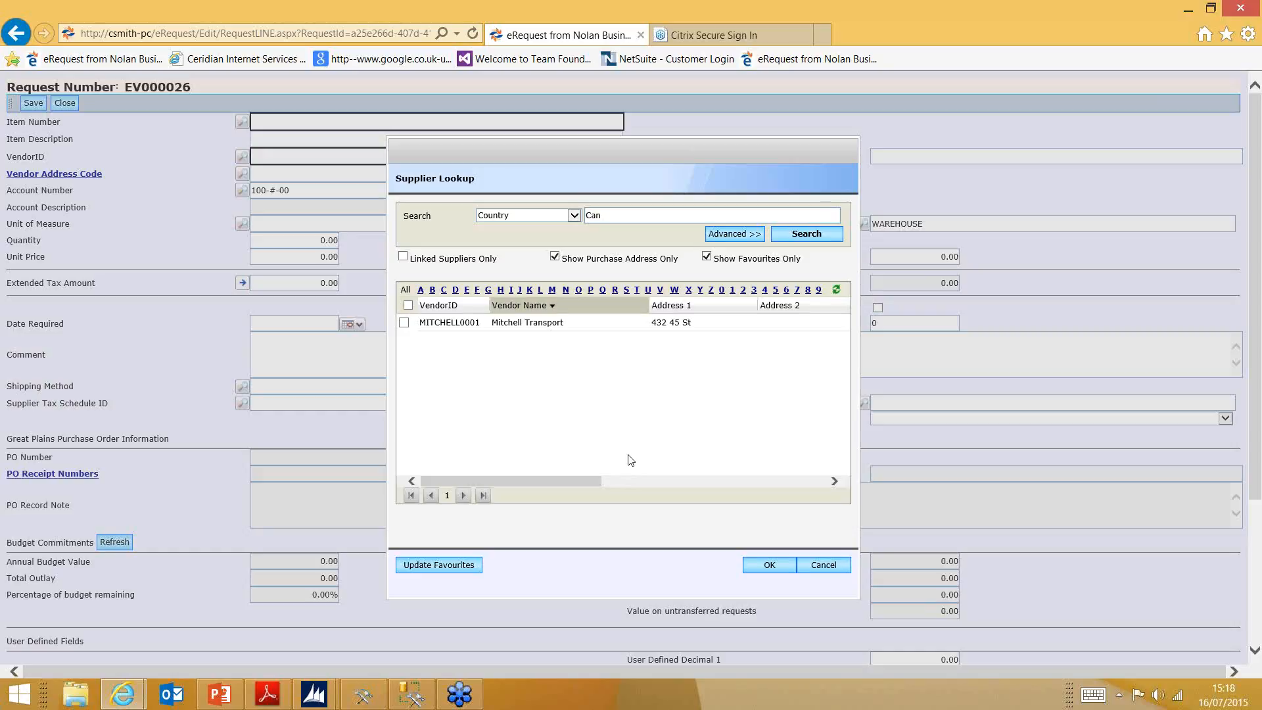
pyautogui.click(823, 565)
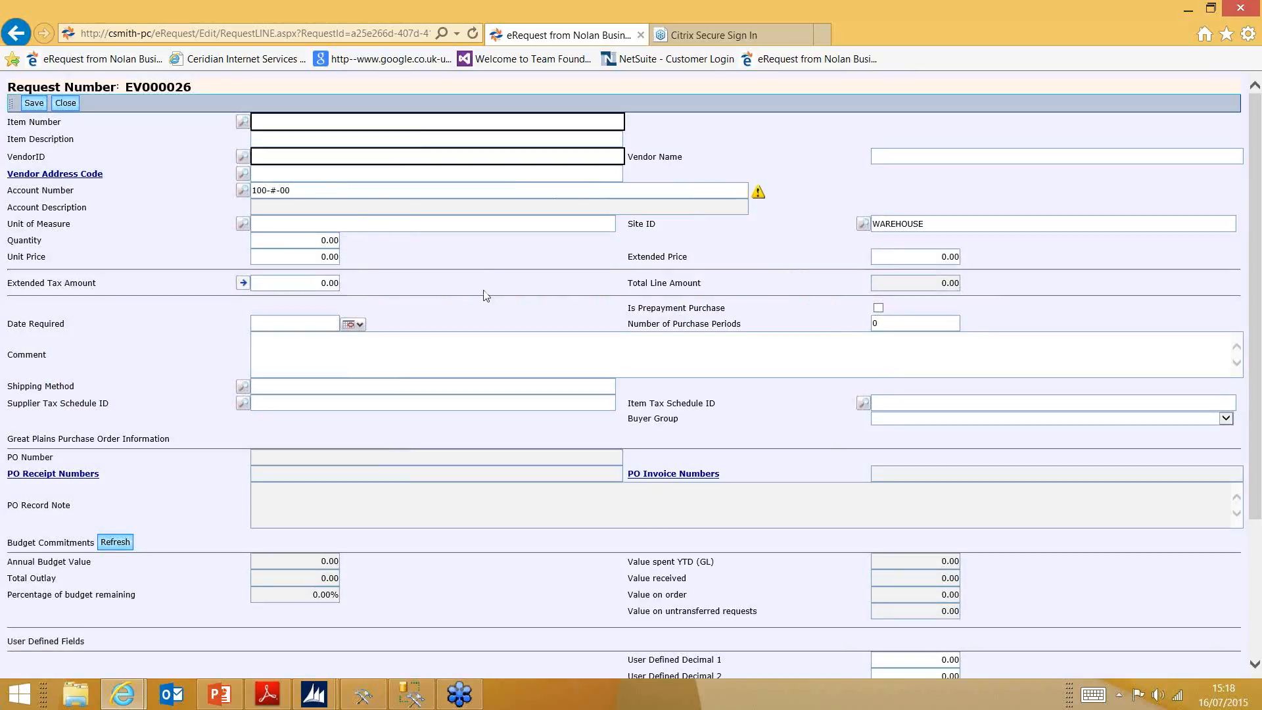
pyautogui.click(243, 224)
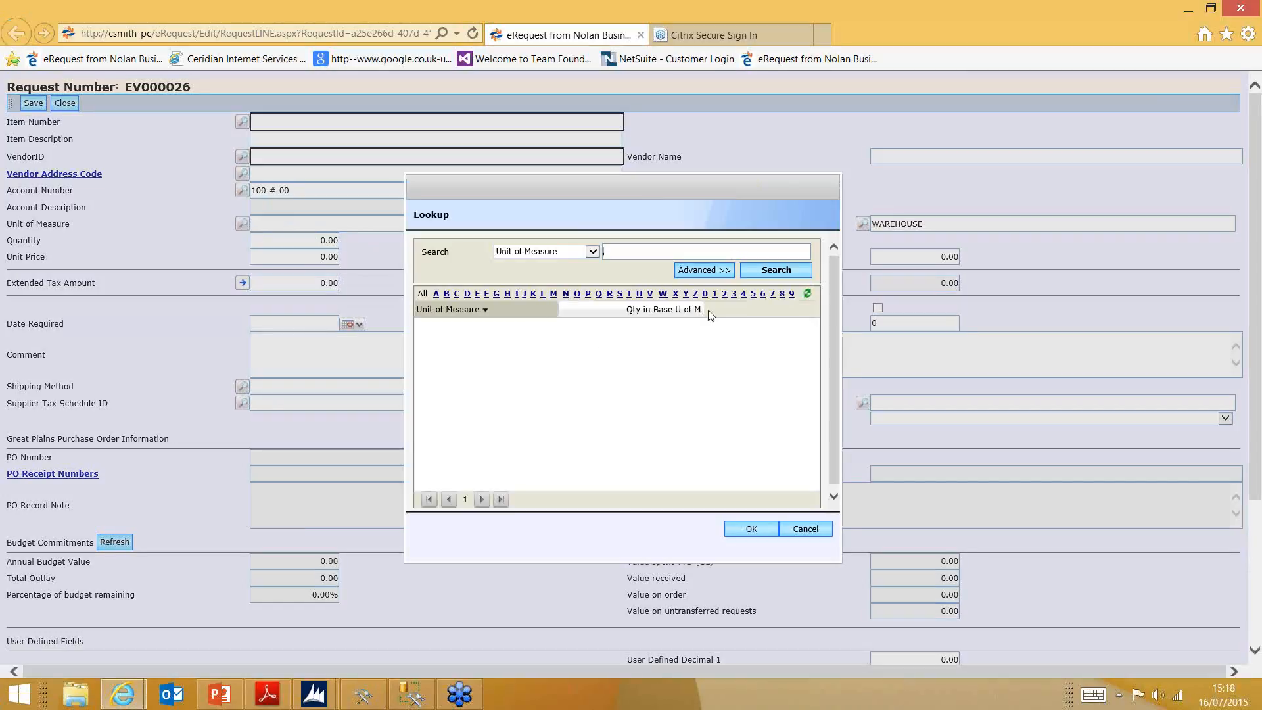
pyautogui.click(805, 529)
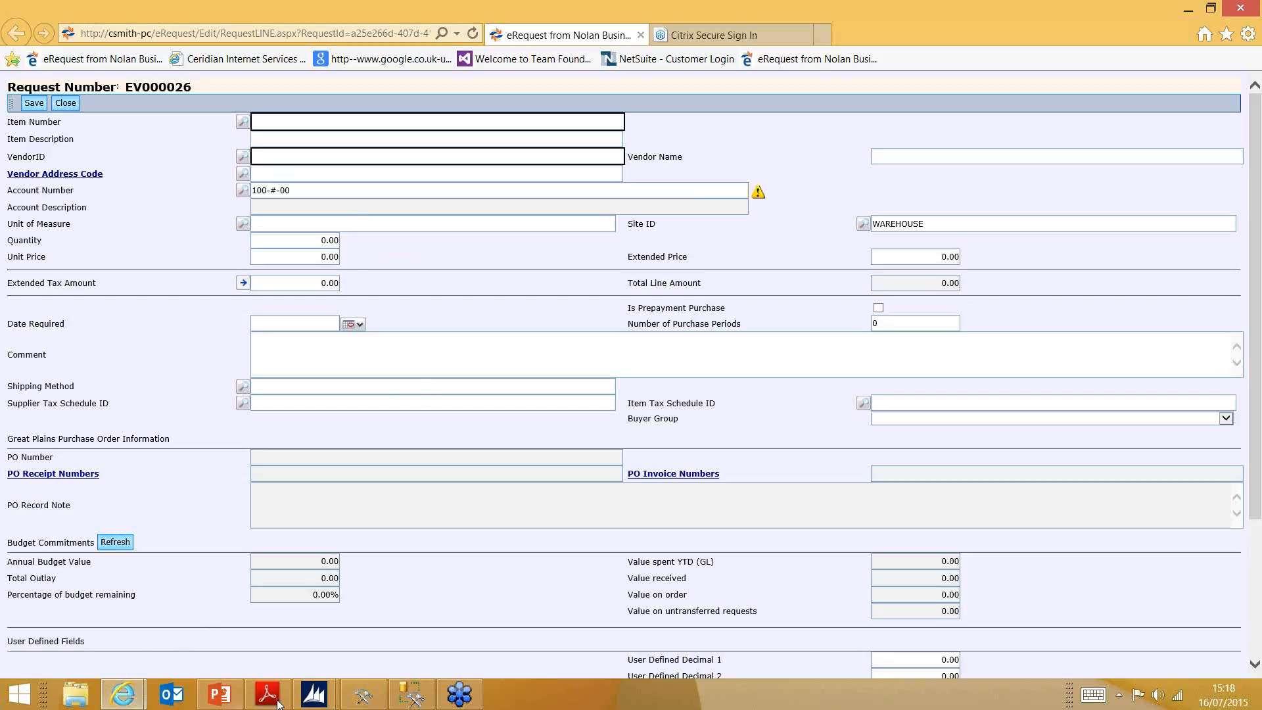
# Step: Switch to PowerPoint to check the Top User Tips slide and return to eRequest in Internet Explorer
pyautogui.click(222, 696)
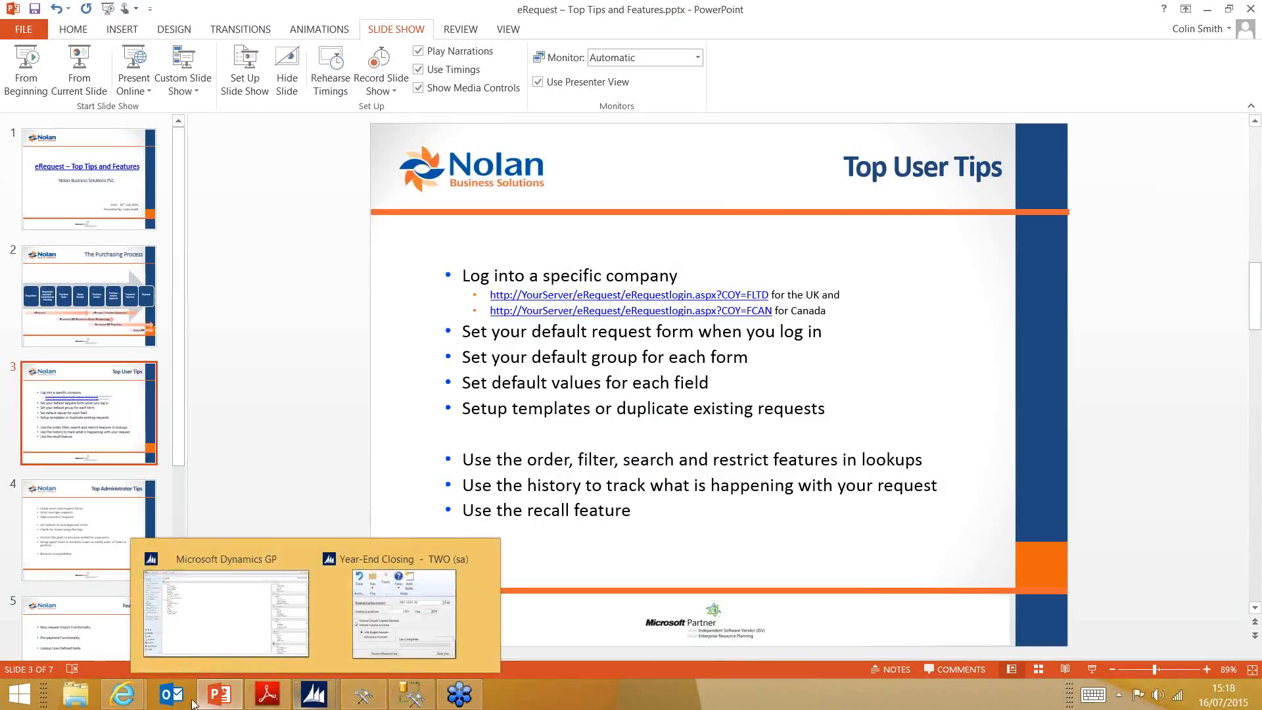
pyautogui.moveTo(136, 699)
pyautogui.click(113, 632)
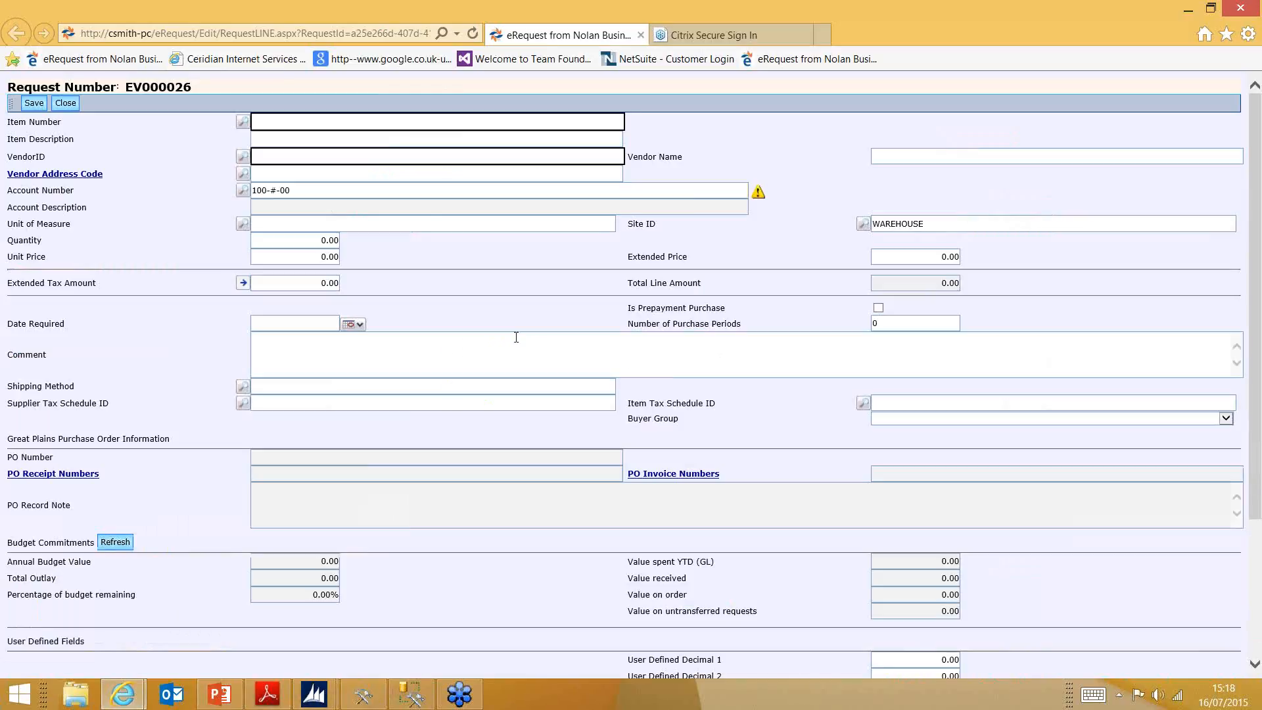
# Step: Close the new line and its draft request, and open the approved Events request created on 15/07/2015
pyautogui.click(66, 103)
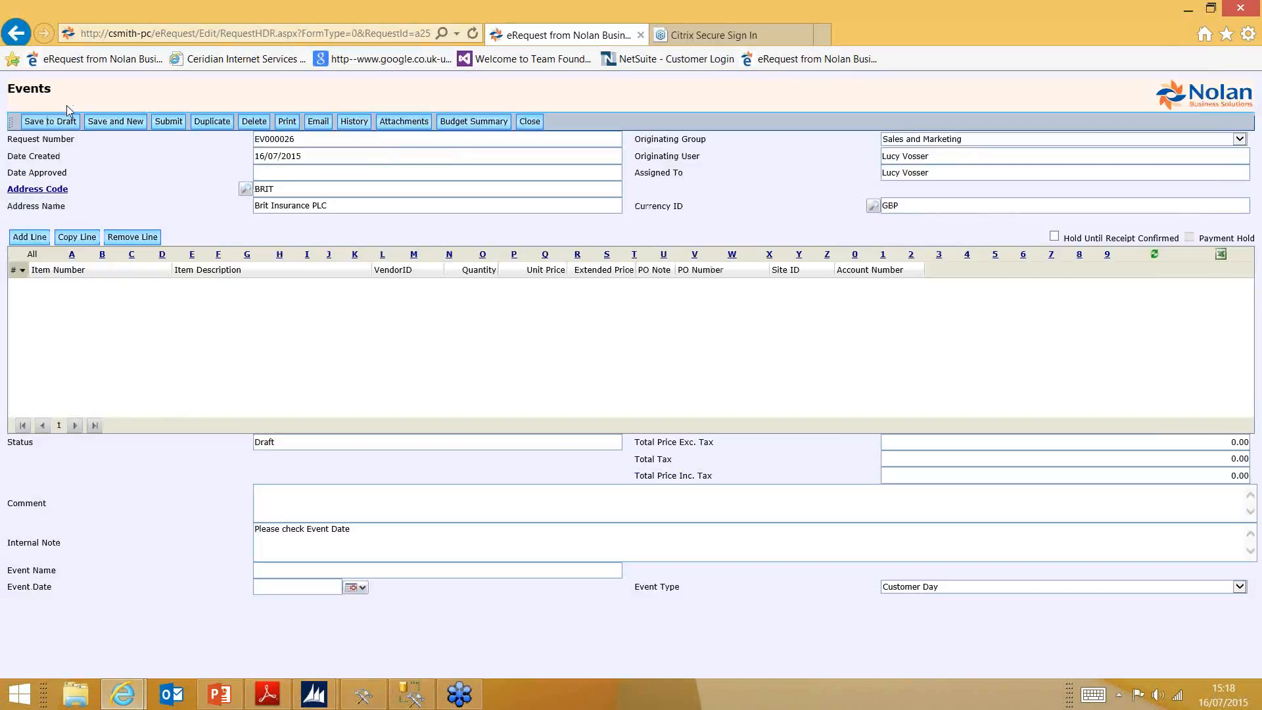
pyautogui.click(529, 122)
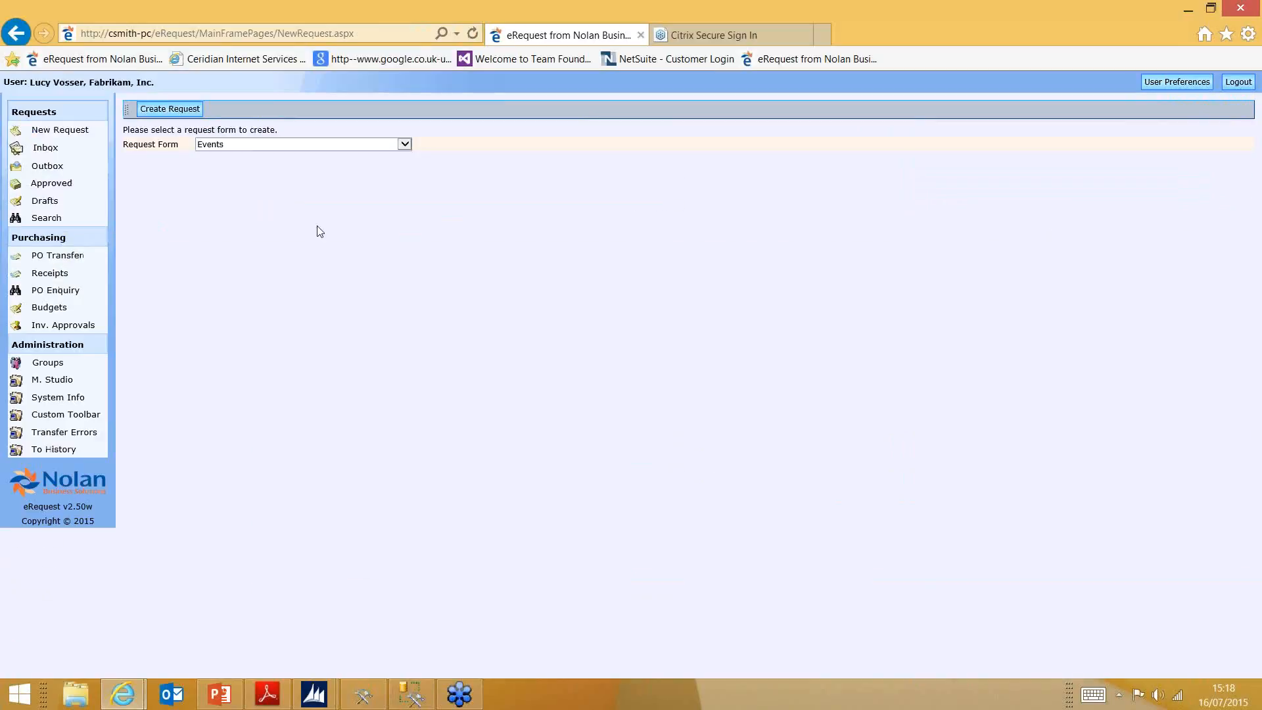
pyautogui.click(52, 186)
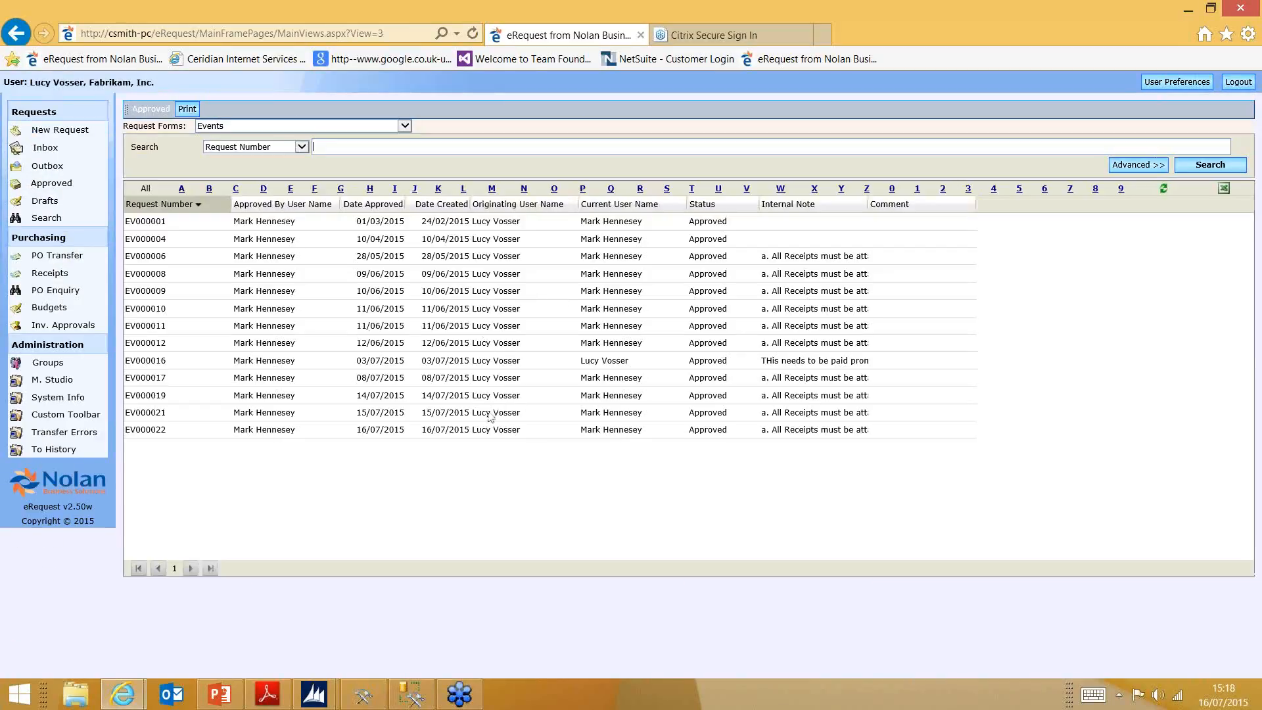
pyautogui.click(447, 418)
pyautogui.doubleClick(446, 418)
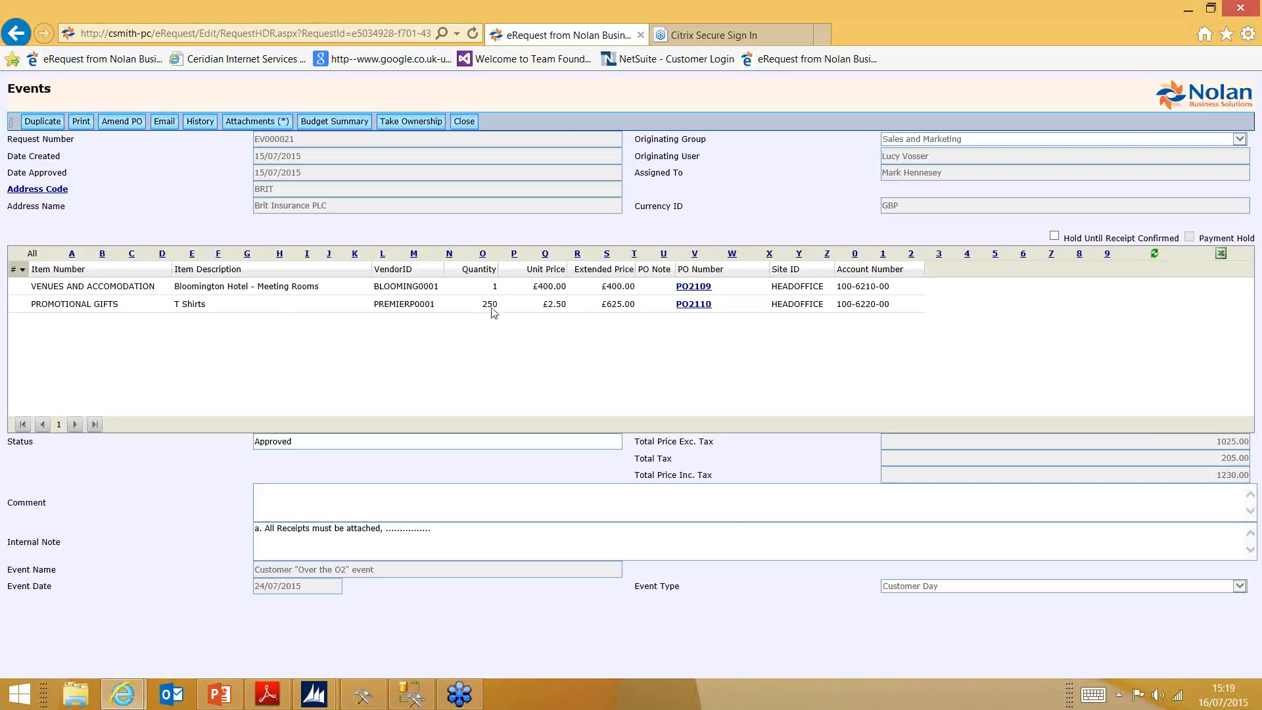
# Step: Review the approved request's history entries for the PROMOTIONAL GIFTS quantity change, approval email, approved status and budget summary
pyautogui.click(205, 125)
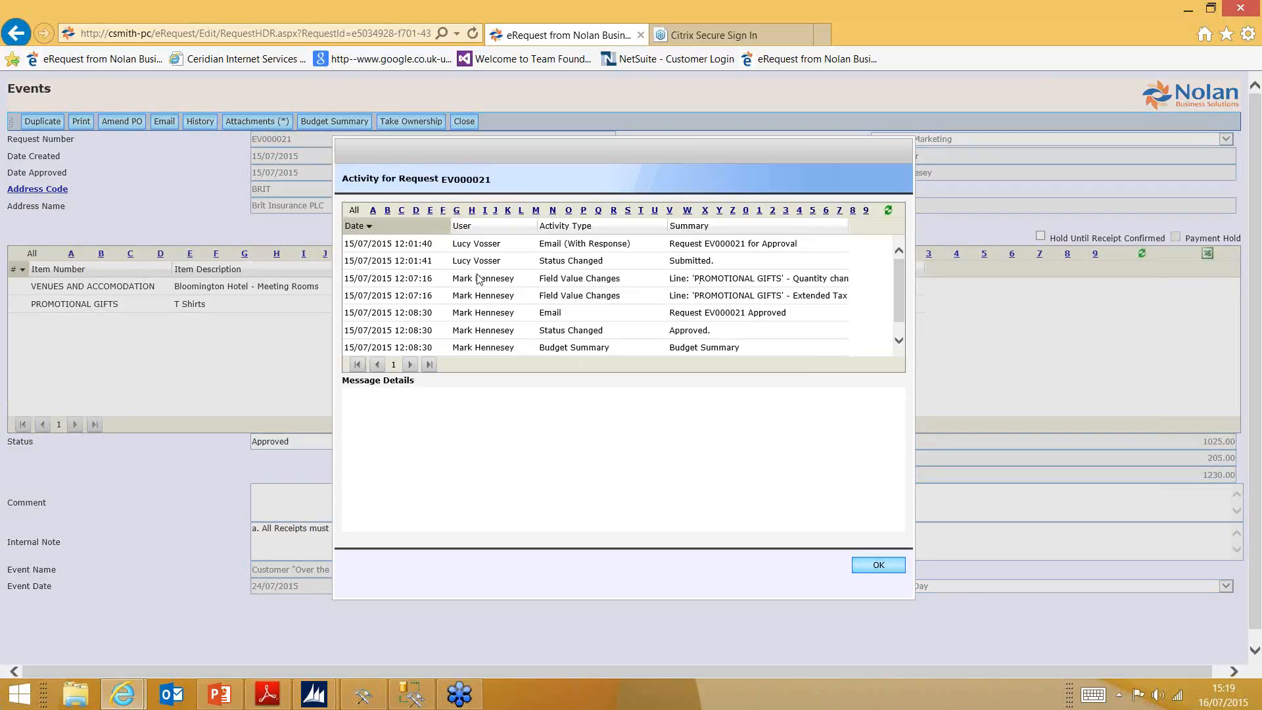
pyautogui.click(595, 282)
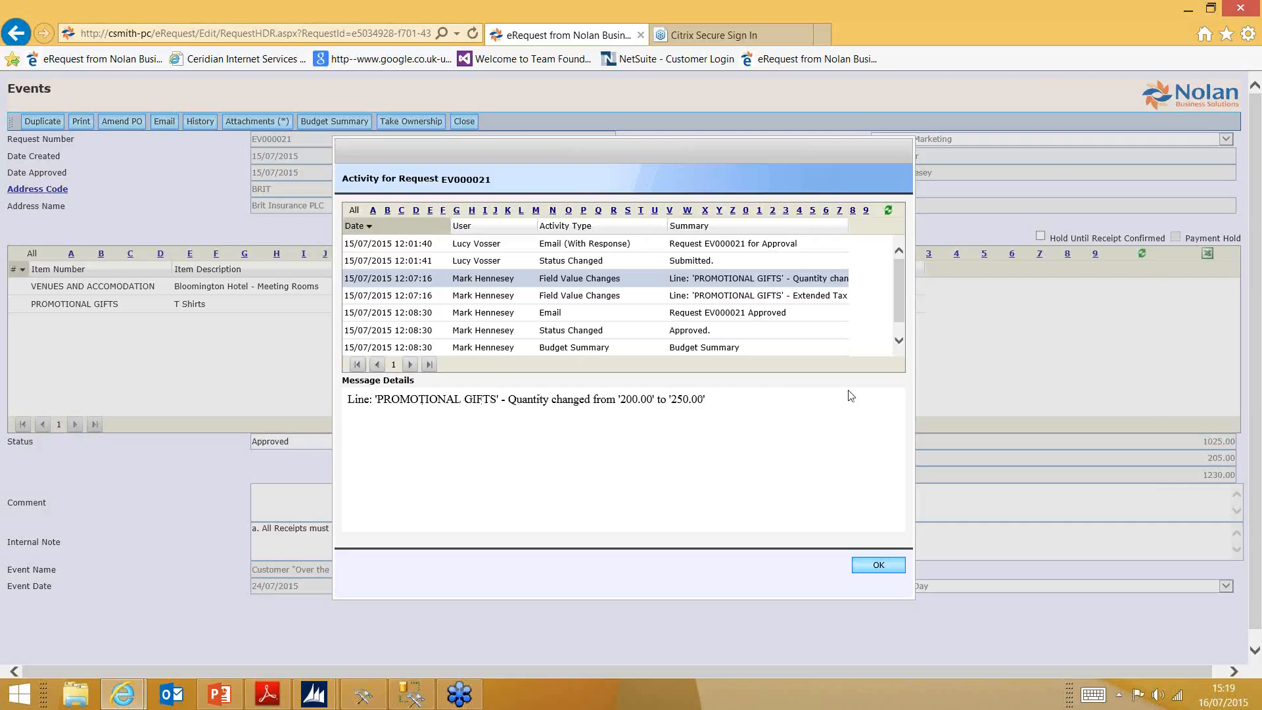
pyautogui.click(421, 315)
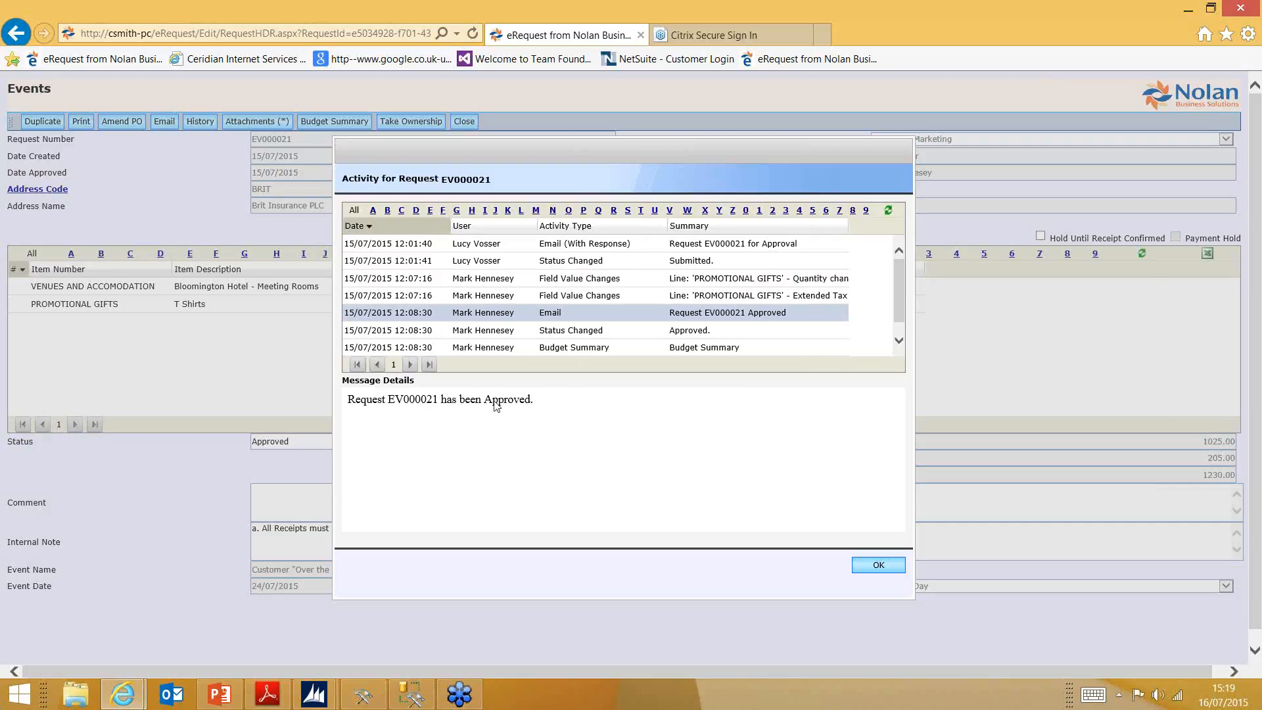
pyautogui.click(489, 334)
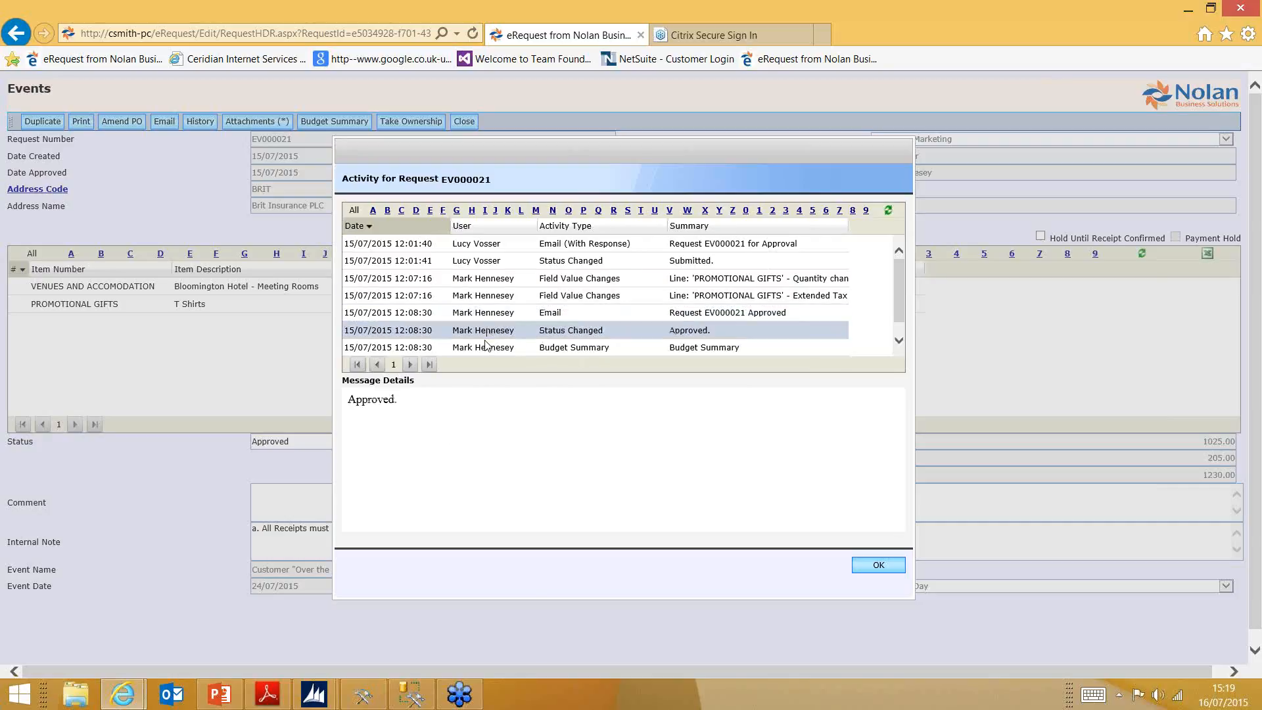
pyautogui.click(492, 351)
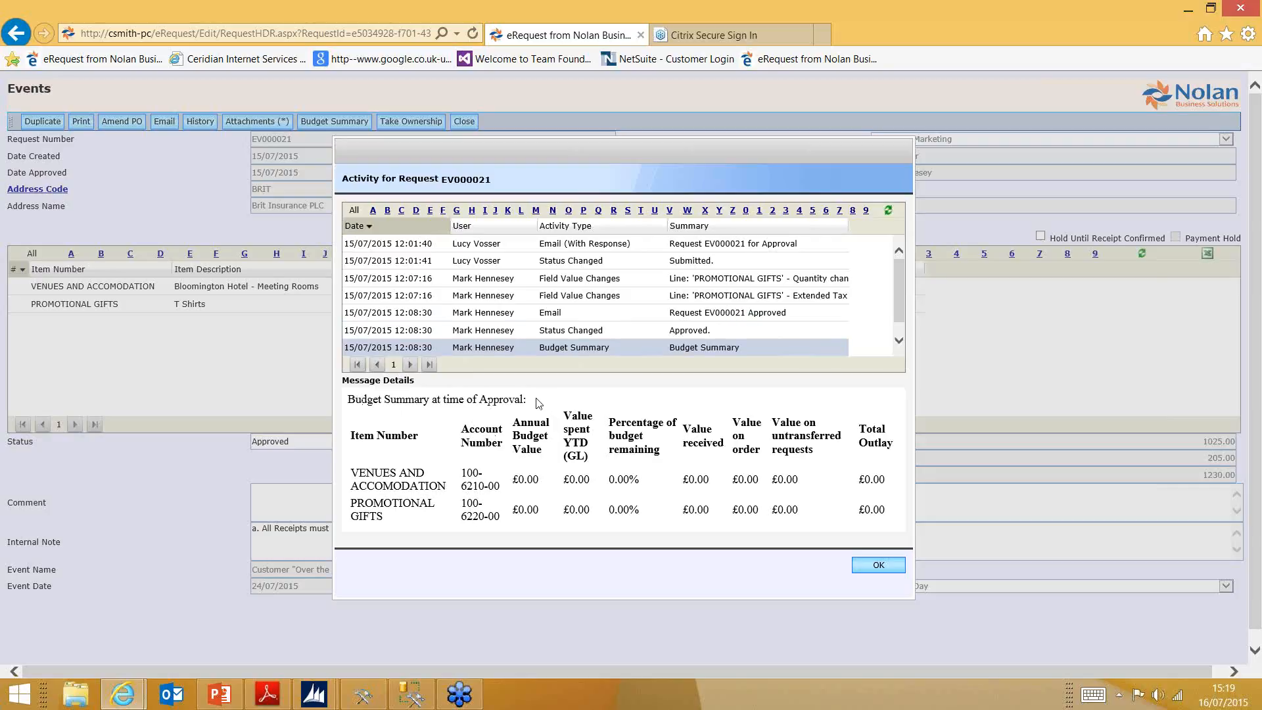
# Step: Compare the original approval email's details with the PROMOTIONAL GIFTS quantity change entry, and close the request's history
pyautogui.click(581, 247)
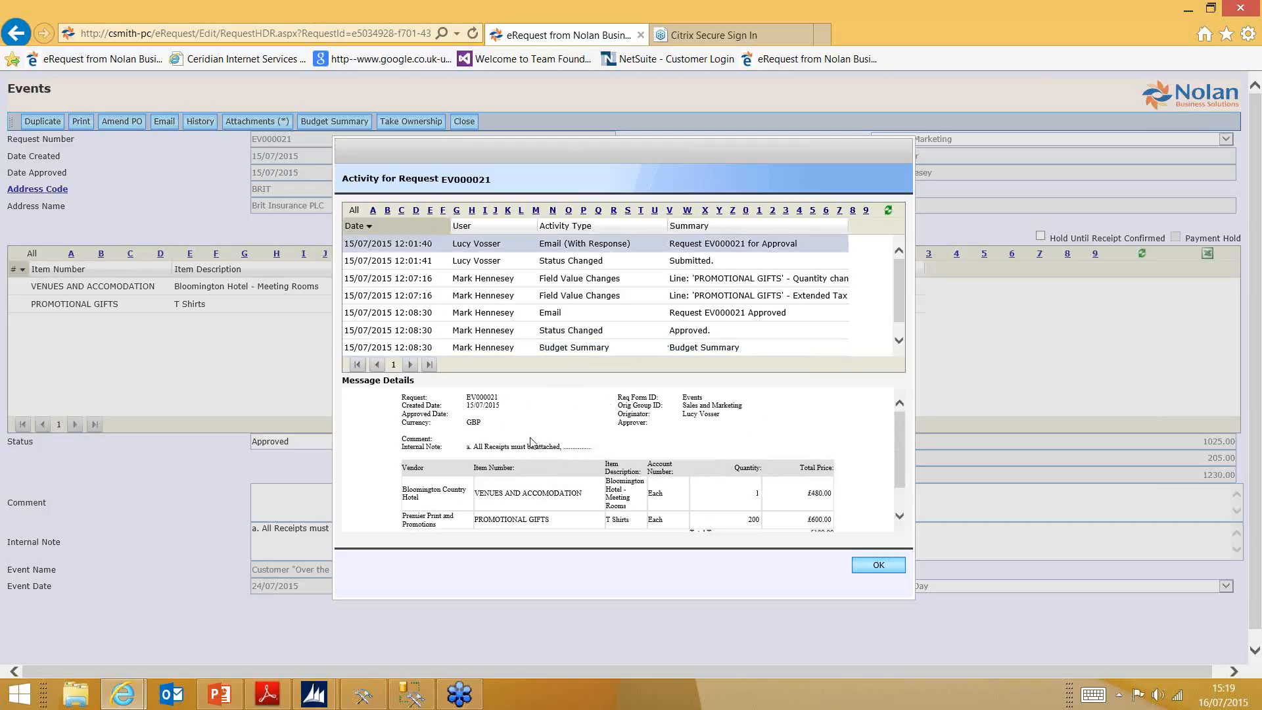
pyautogui.click(900, 517)
pyautogui.click(900, 518)
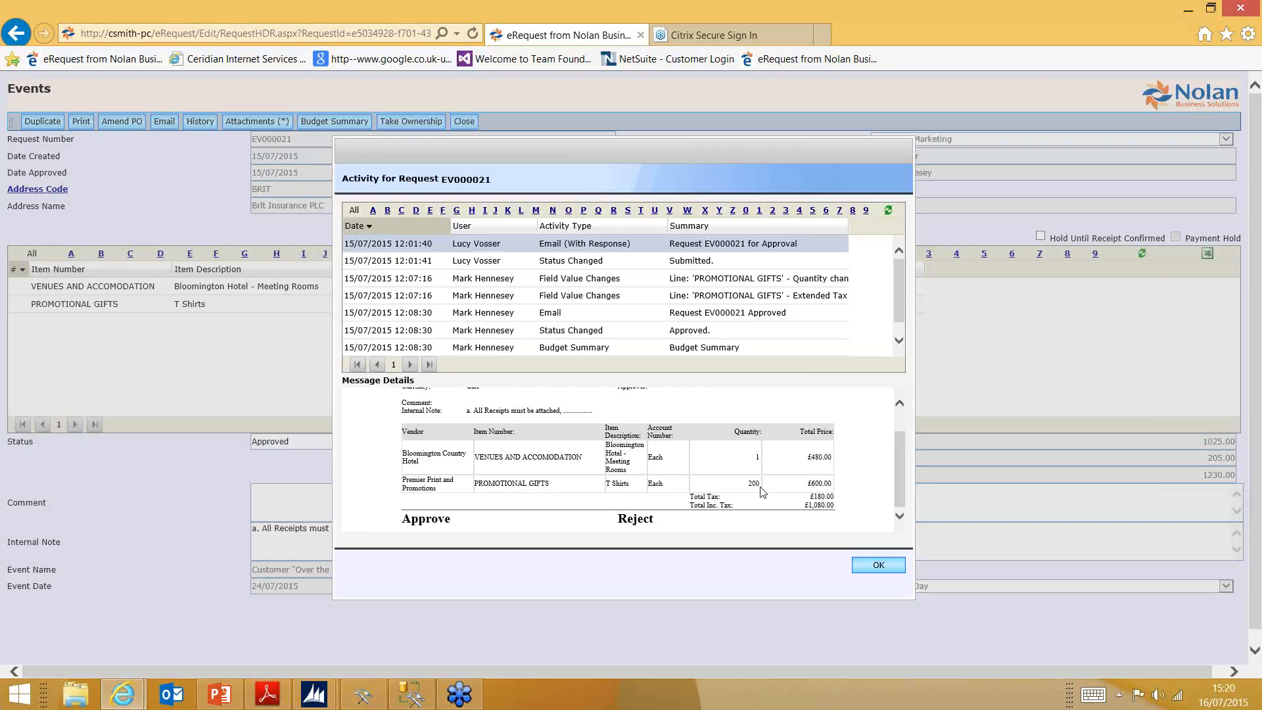
pyautogui.click(573, 278)
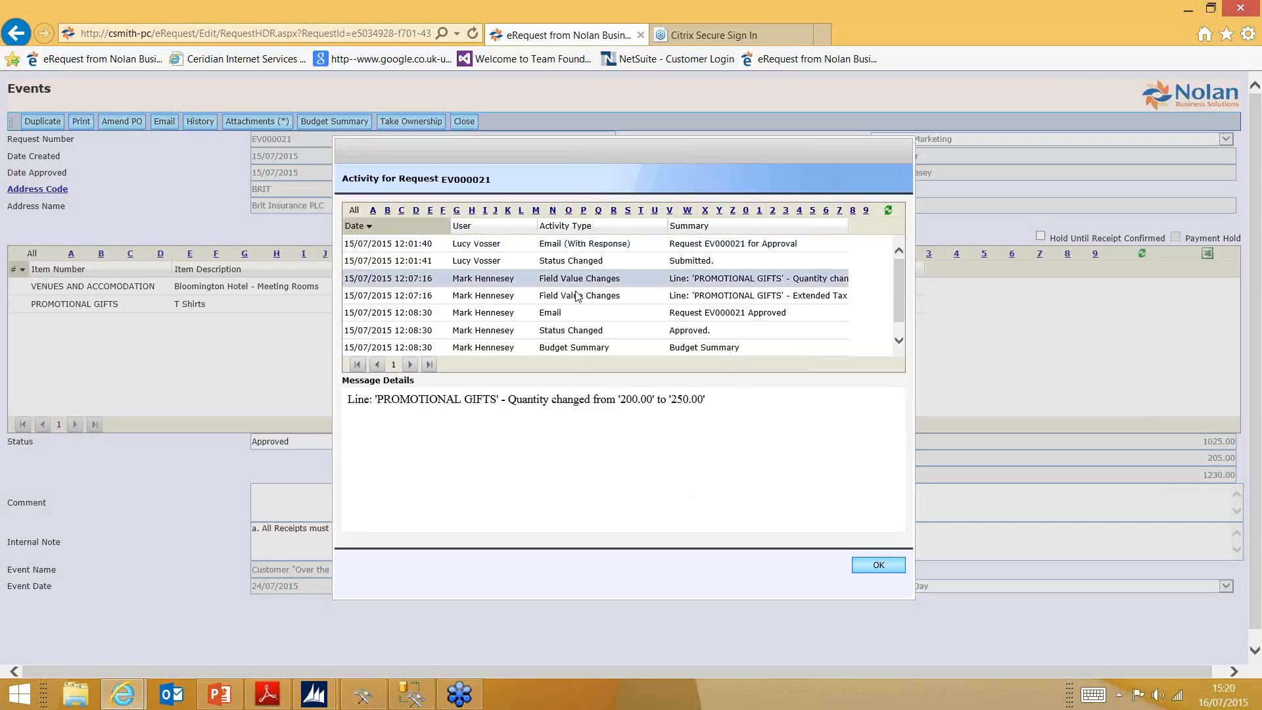
pyautogui.moveTo(671, 400); pyautogui.dragTo(689, 402)
pyautogui.click(672, 429)
pyautogui.click(879, 566)
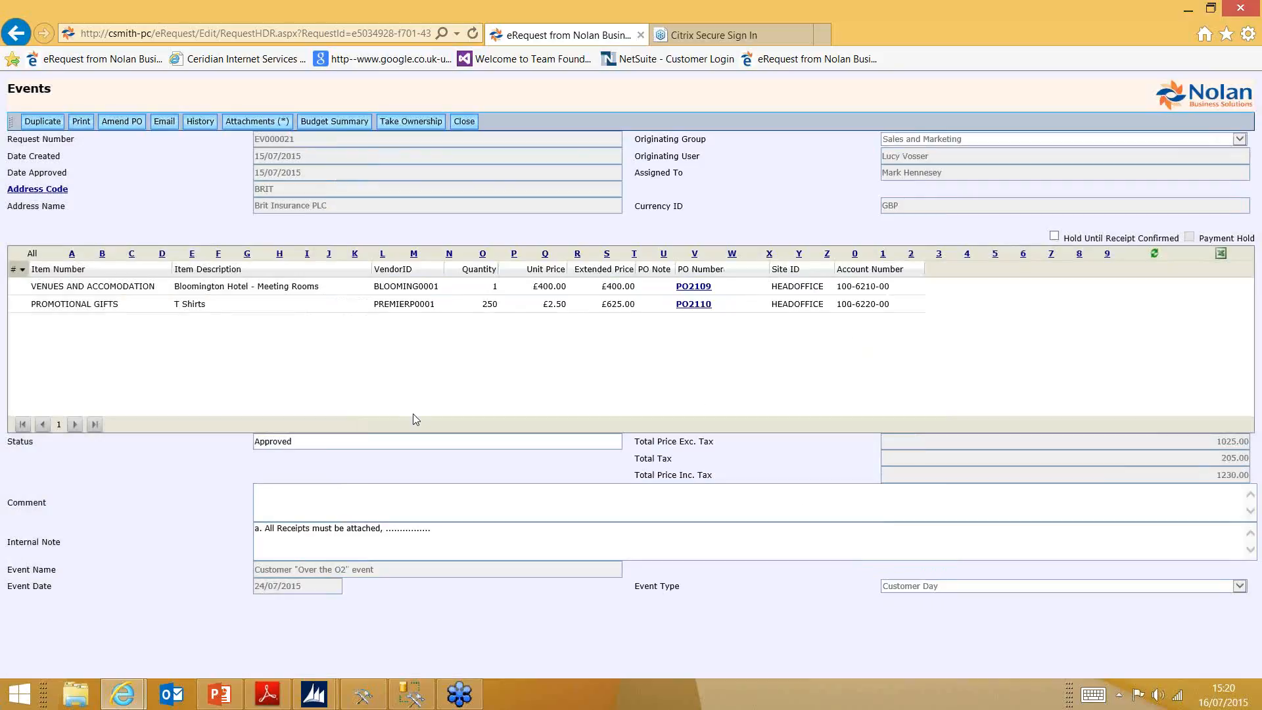
# Step: Close the approved request and open the submitted Events request created on 01/03/2015 from the Outbox
pyautogui.click(465, 121)
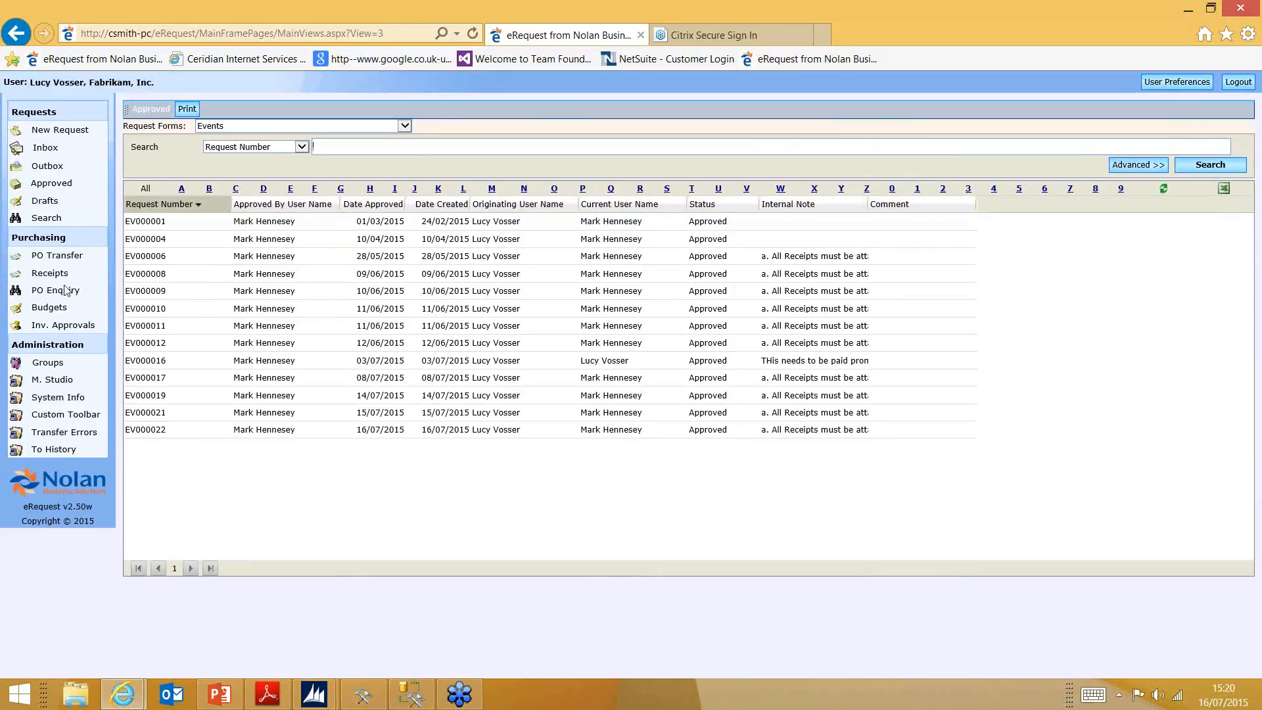
pyautogui.click(40, 206)
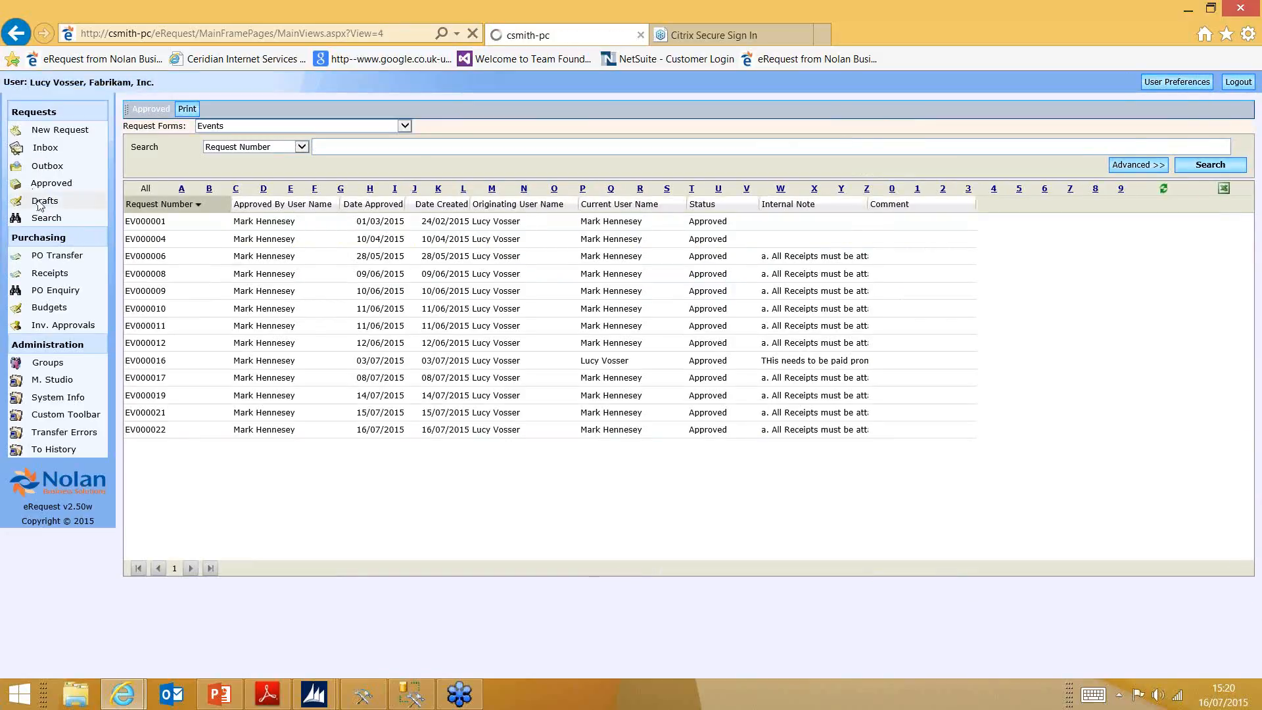
pyautogui.click(52, 167)
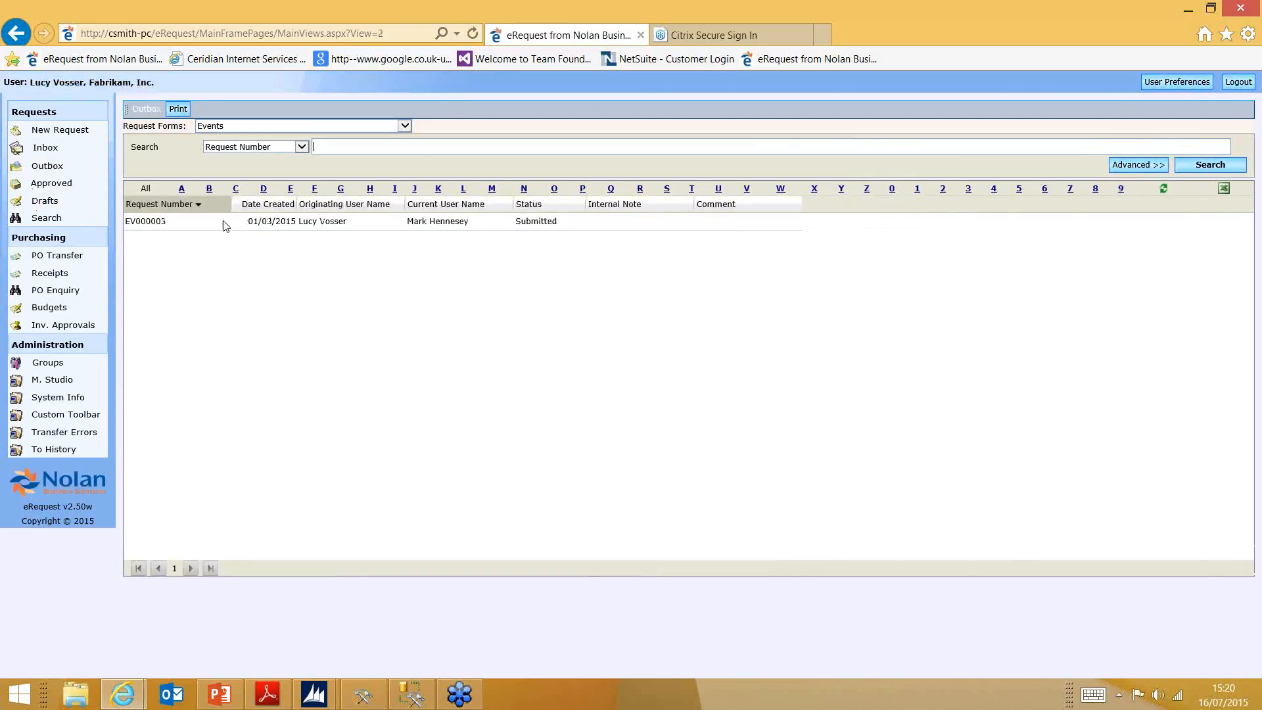
pyautogui.click(239, 219)
pyautogui.doubleClick(403, 223)
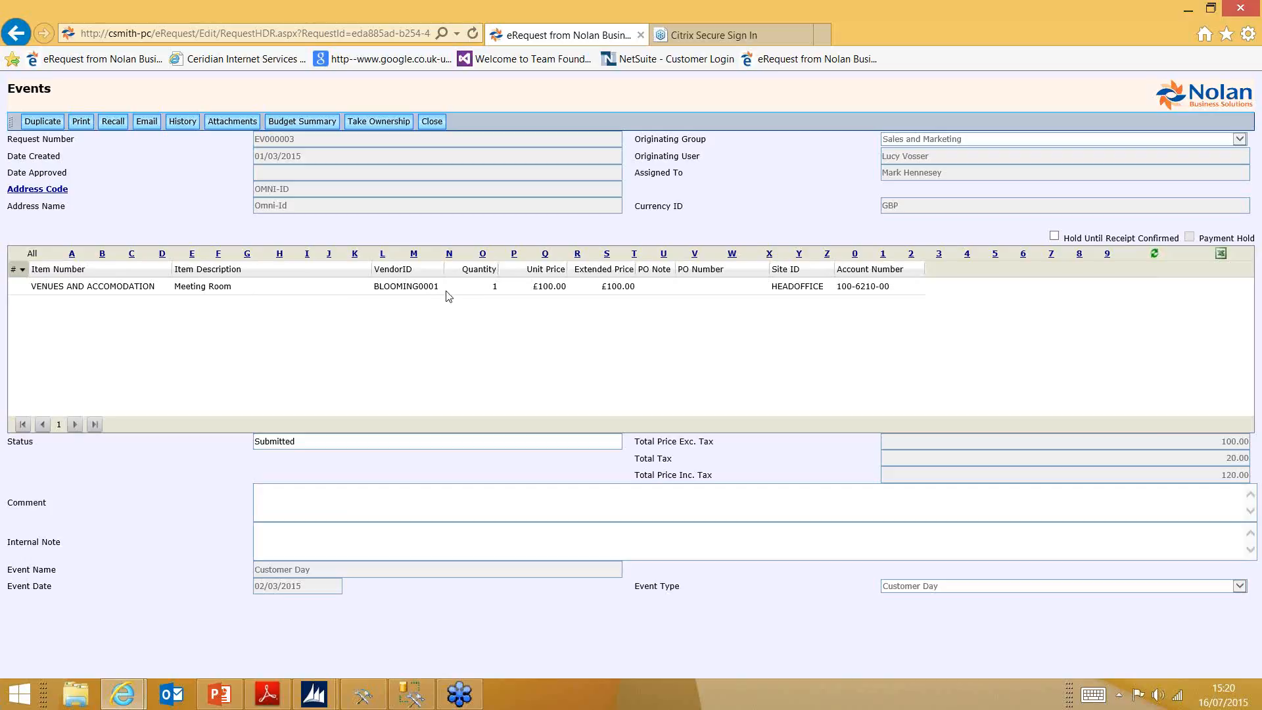
# Step: Recall the submitted Events request and confirm the recall
pyautogui.click(119, 125)
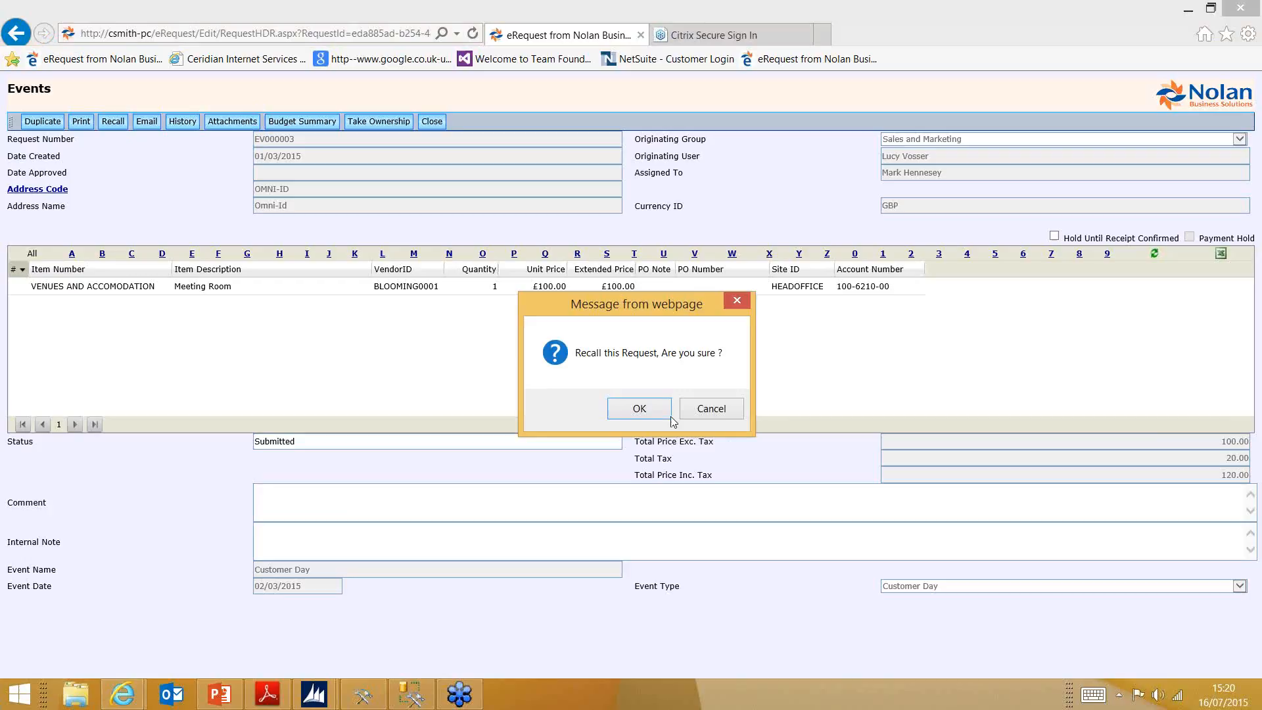
pyautogui.click(617, 404)
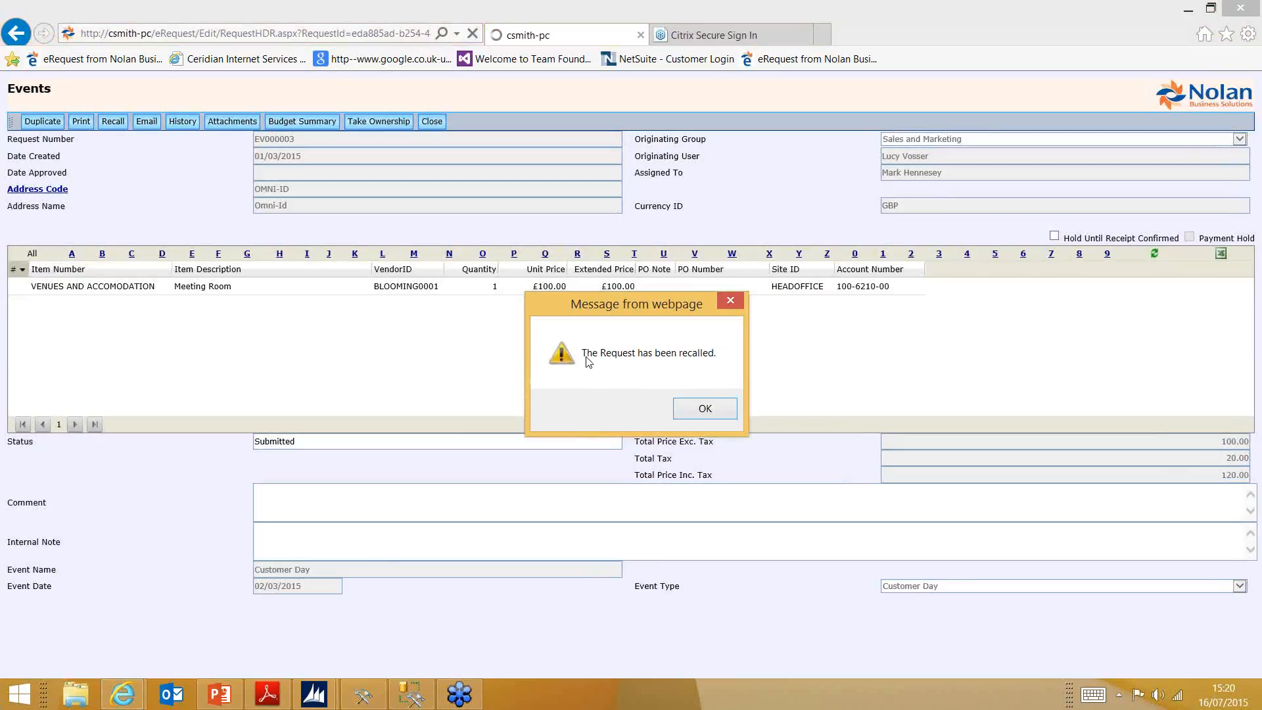
pyautogui.click(695, 404)
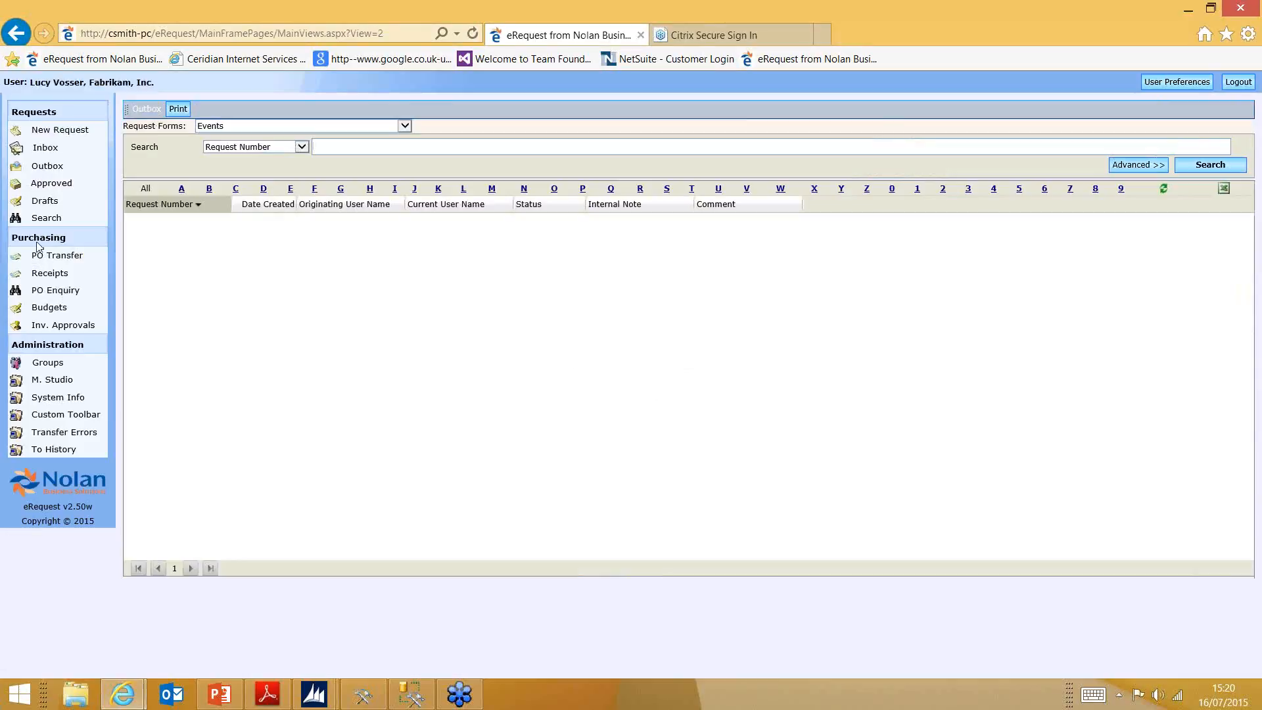
# Step: View the recalled request dated 01/03/2015 from the drafts and close it without changes
pyautogui.click(46, 200)
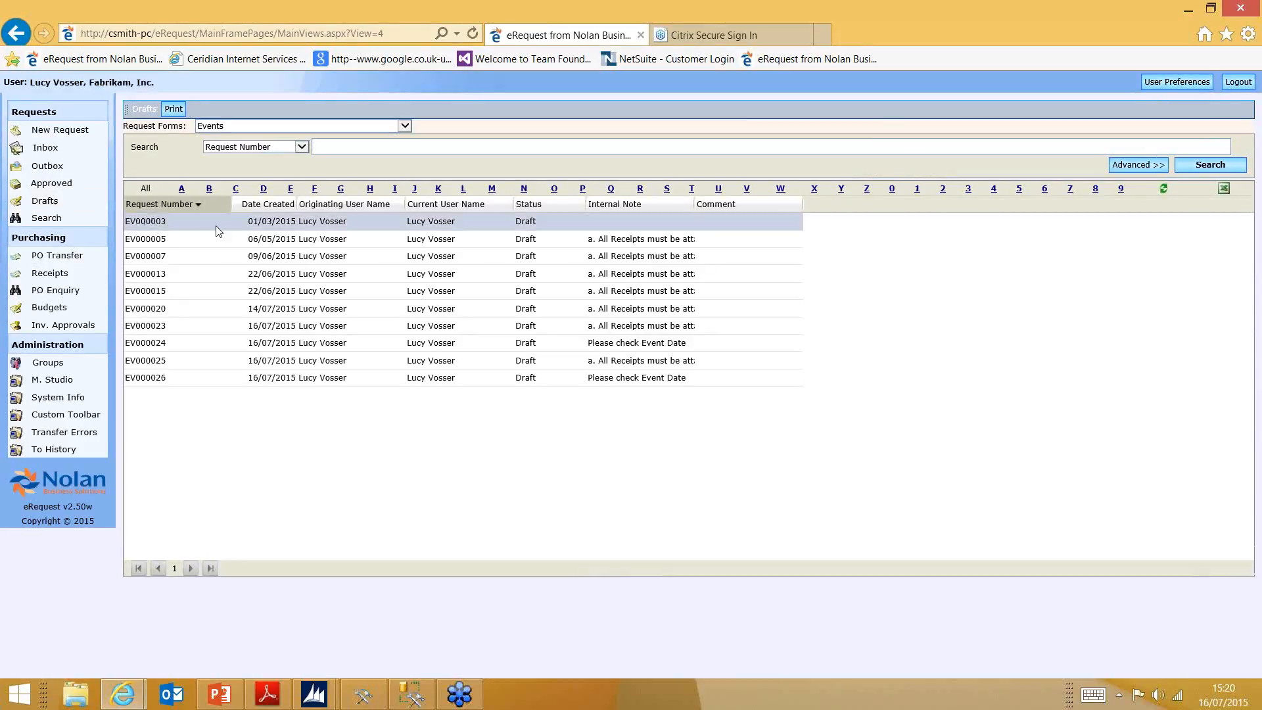
pyautogui.doubleClick(167, 223)
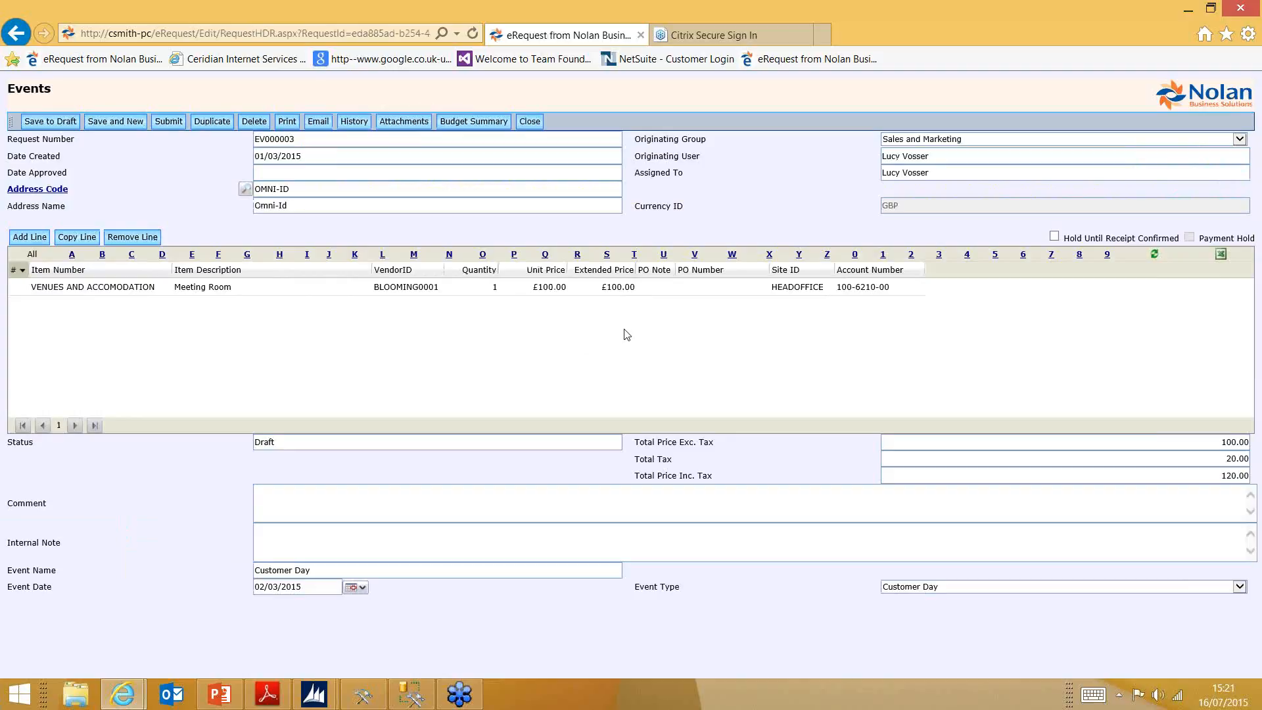
pyautogui.click(523, 124)
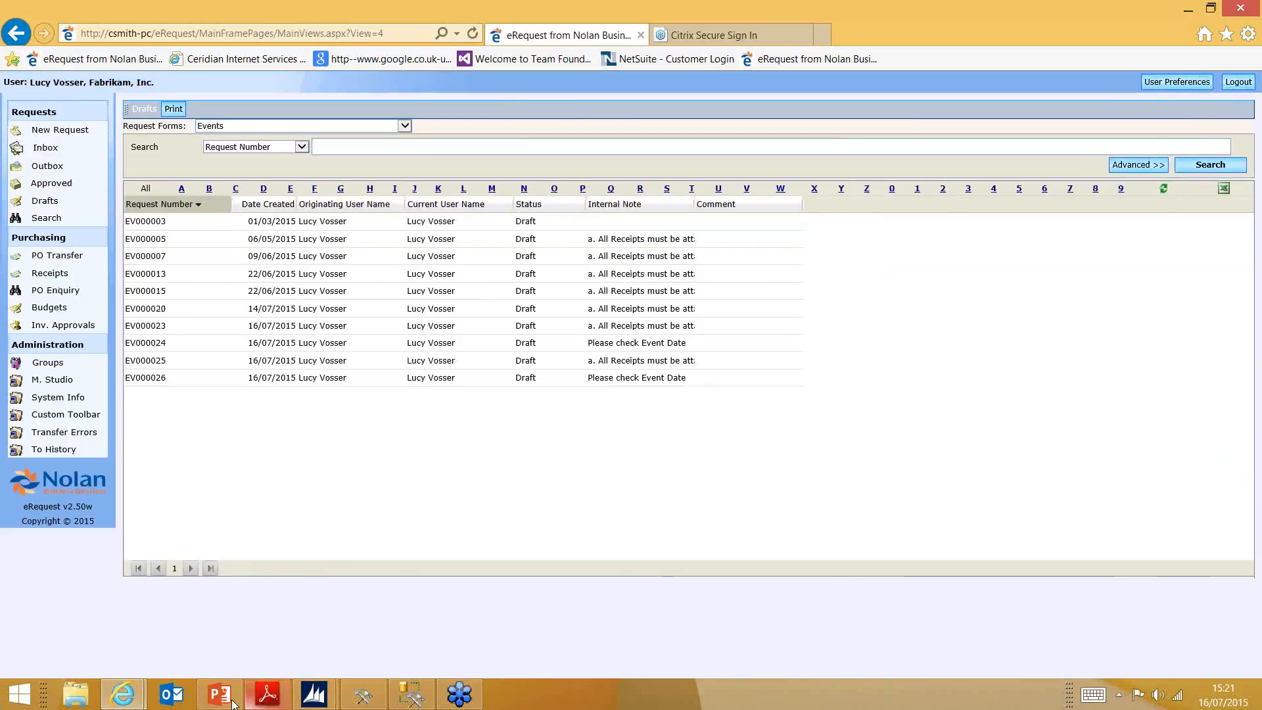
# Step: Switch to PowerPoint and present the Top Administrator Tips slide as a slide show
pyautogui.click(221, 696)
pyautogui.click(130, 532)
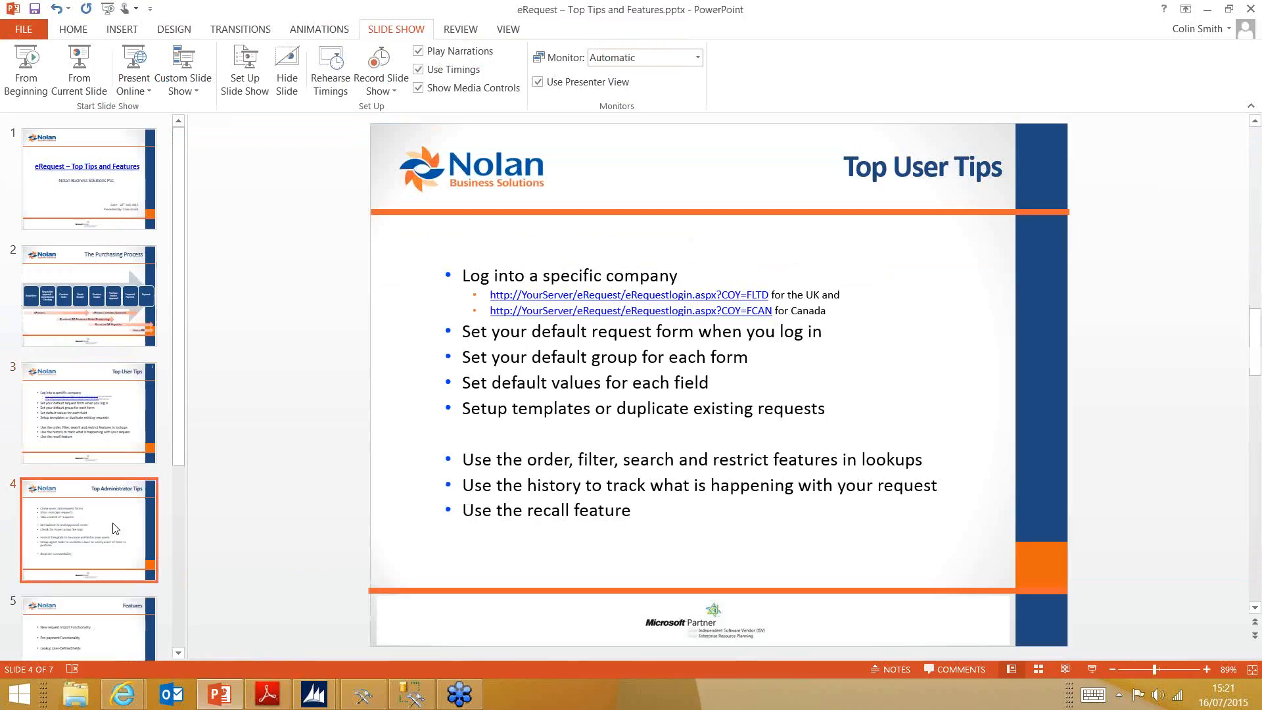
pyautogui.click(92, 72)
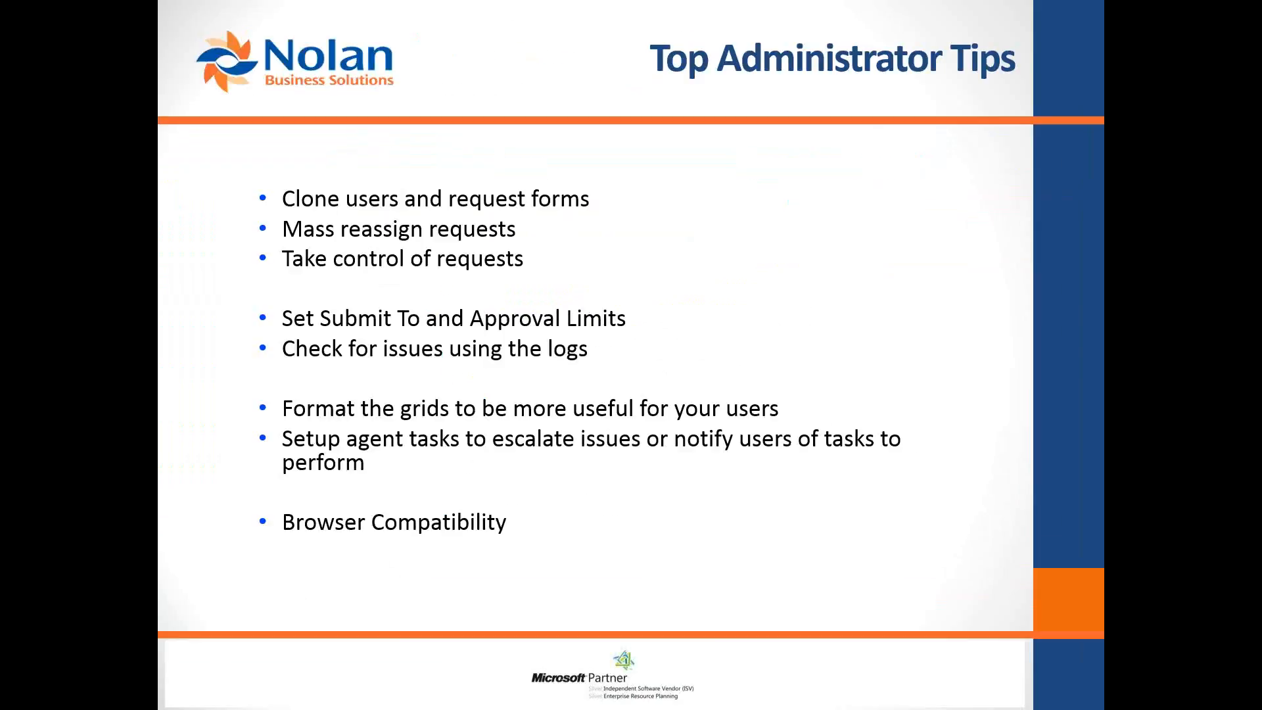
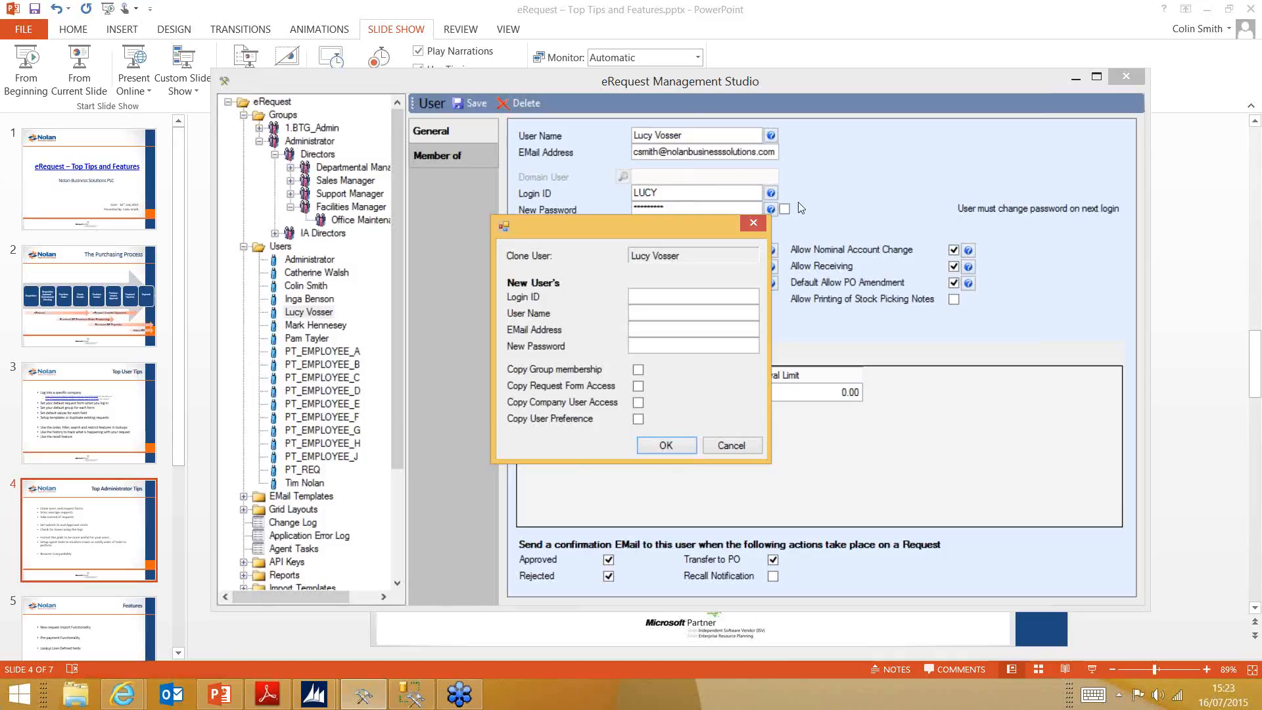
# Step: Dismiss the user cloning dialog, collapse the users list and open the Events request form of Fabrikam, Inc
pyautogui.click(755, 223)
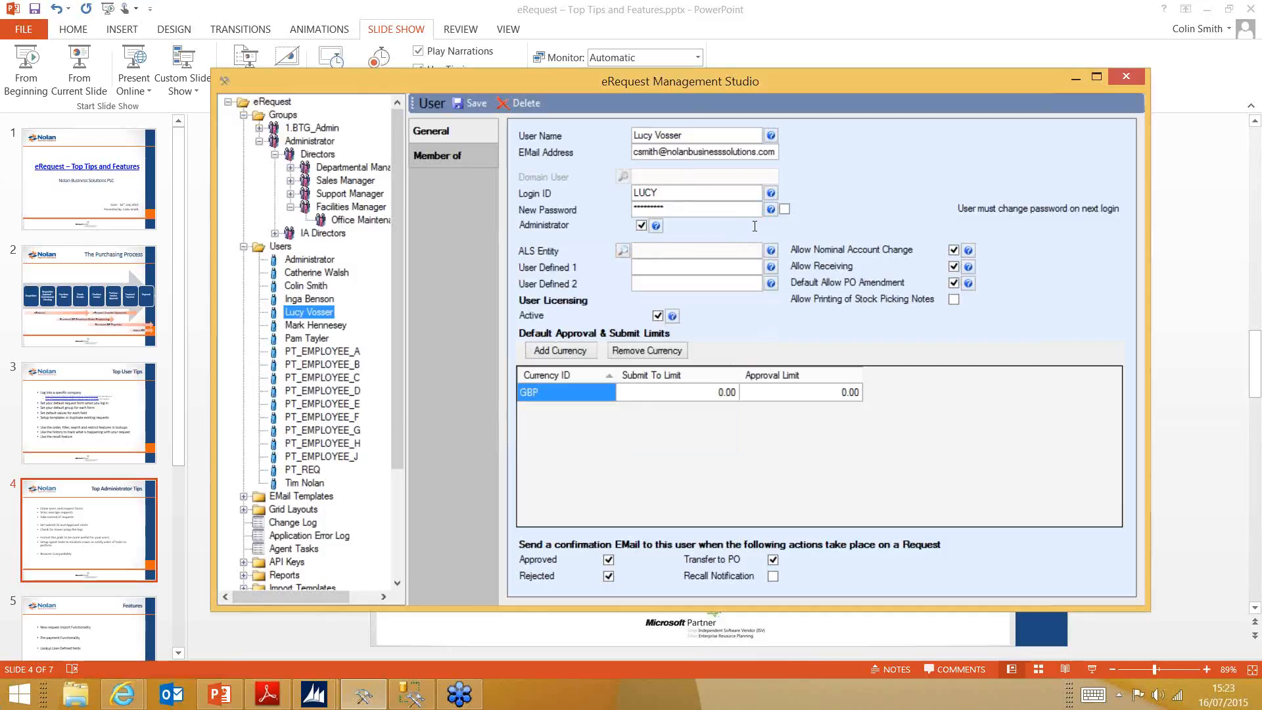
pyautogui.click(244, 247)
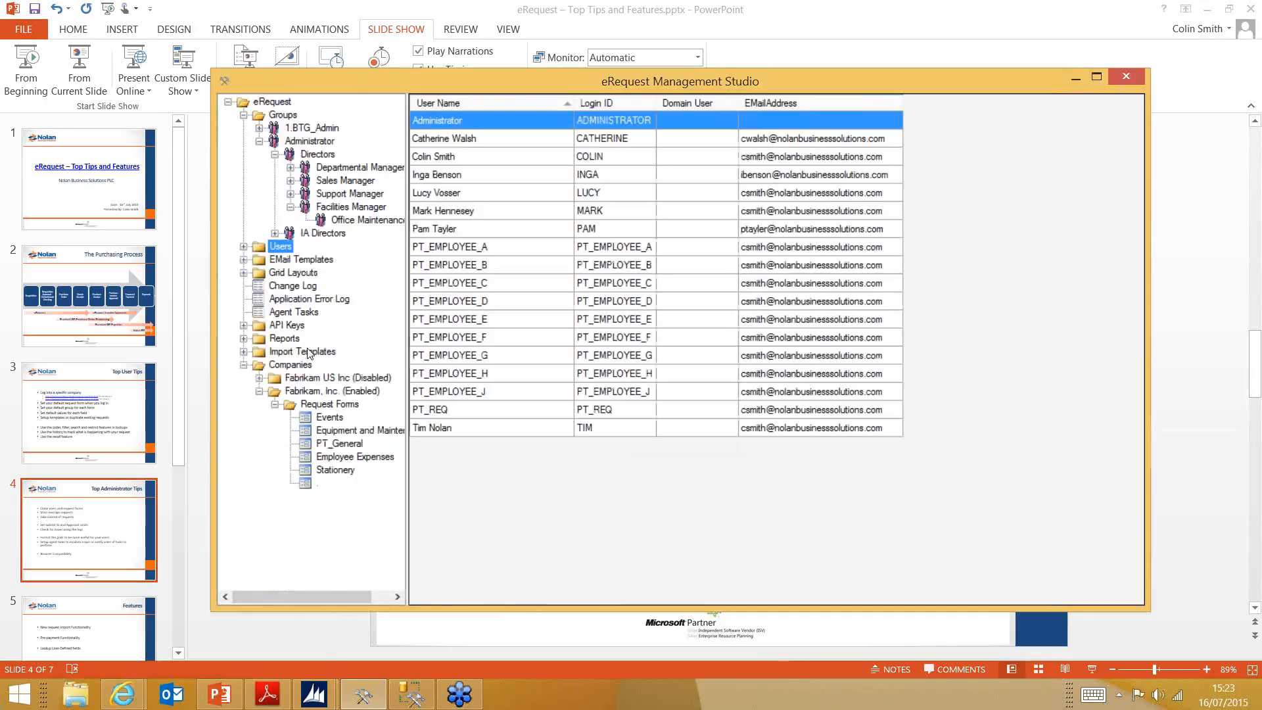
pyautogui.click(329, 418)
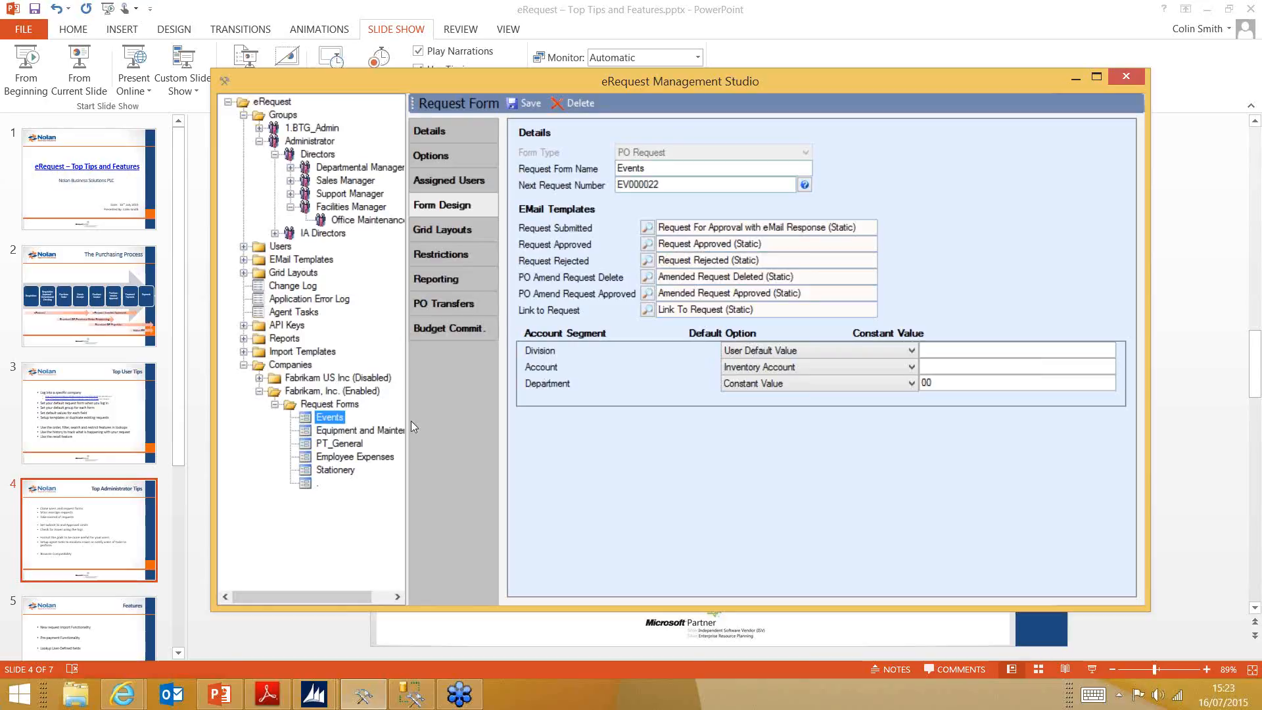
# Step: Review the company and name settings for cloning the Events request form, then cancel the cloning dialog
pyautogui.rightClick(336, 420)
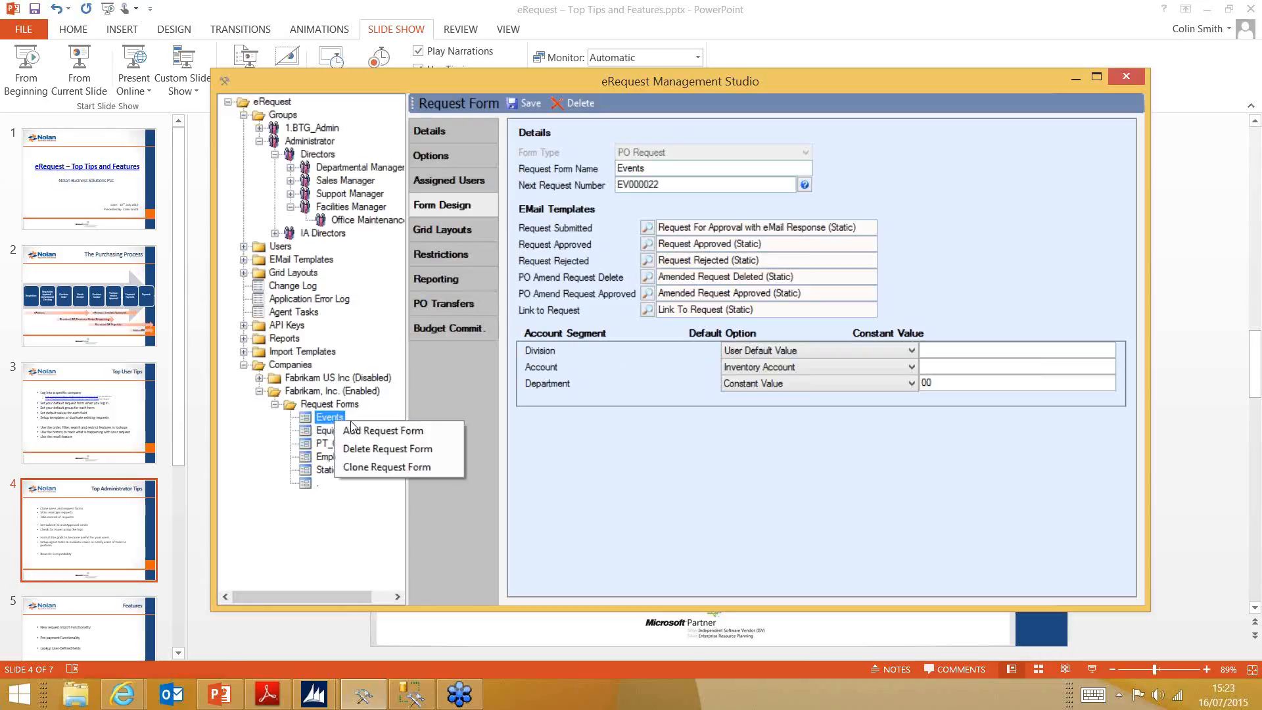
pyautogui.click(423, 469)
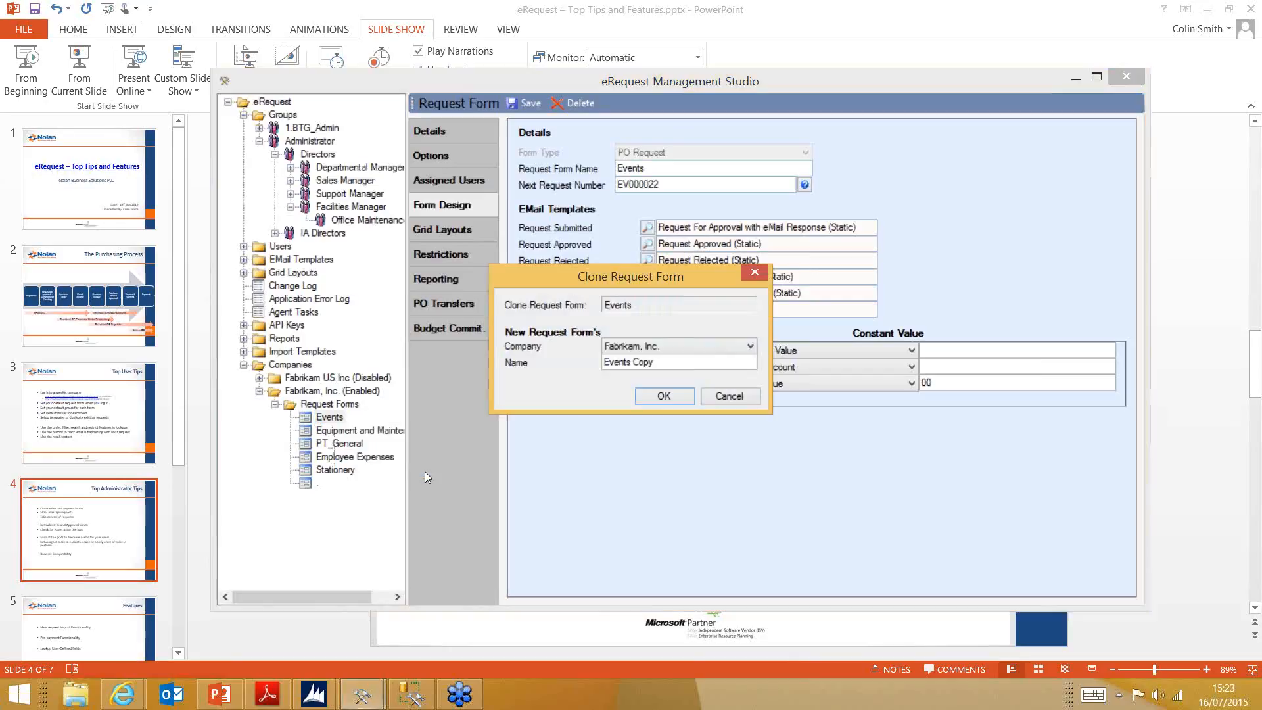
pyautogui.click(677, 350)
pyautogui.click(675, 346)
pyautogui.click(656, 366)
pyautogui.click(729, 396)
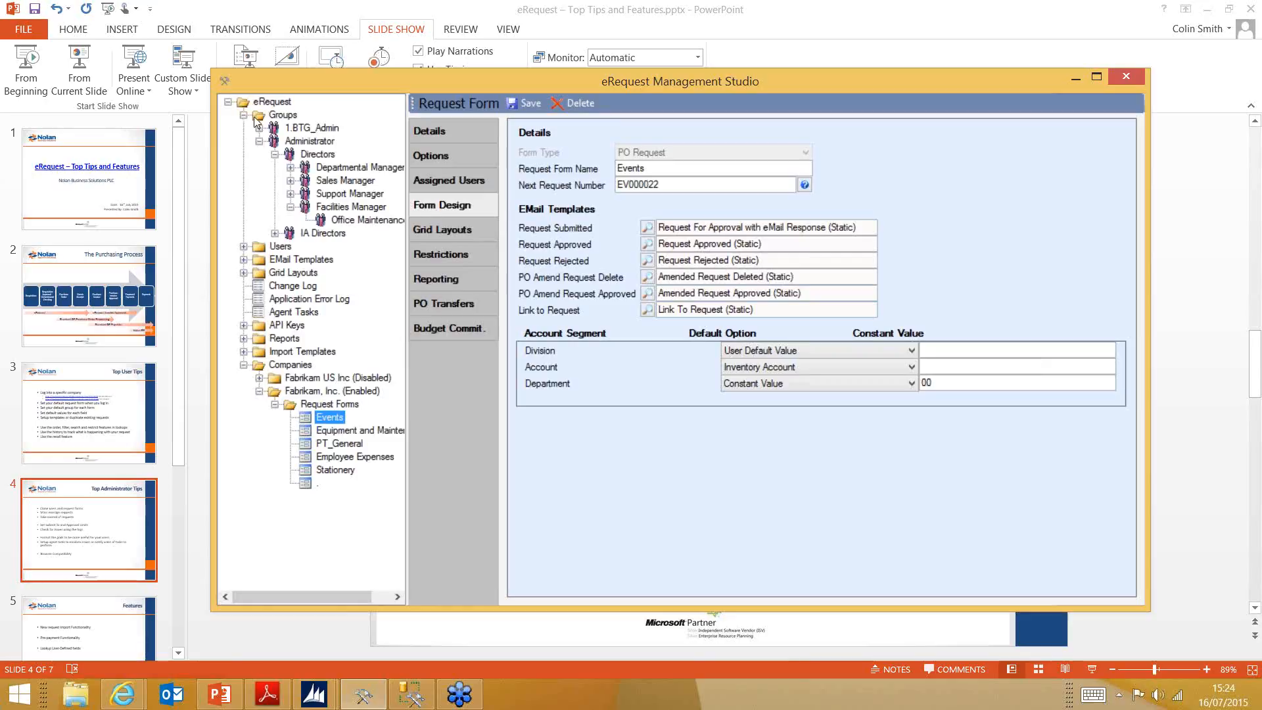
# Step: Try reassigning the selected user's Sales and Marketing requests for Events and Equipment and Maintenance to other group users, and cancel the reassignment
pyautogui.click(243, 246)
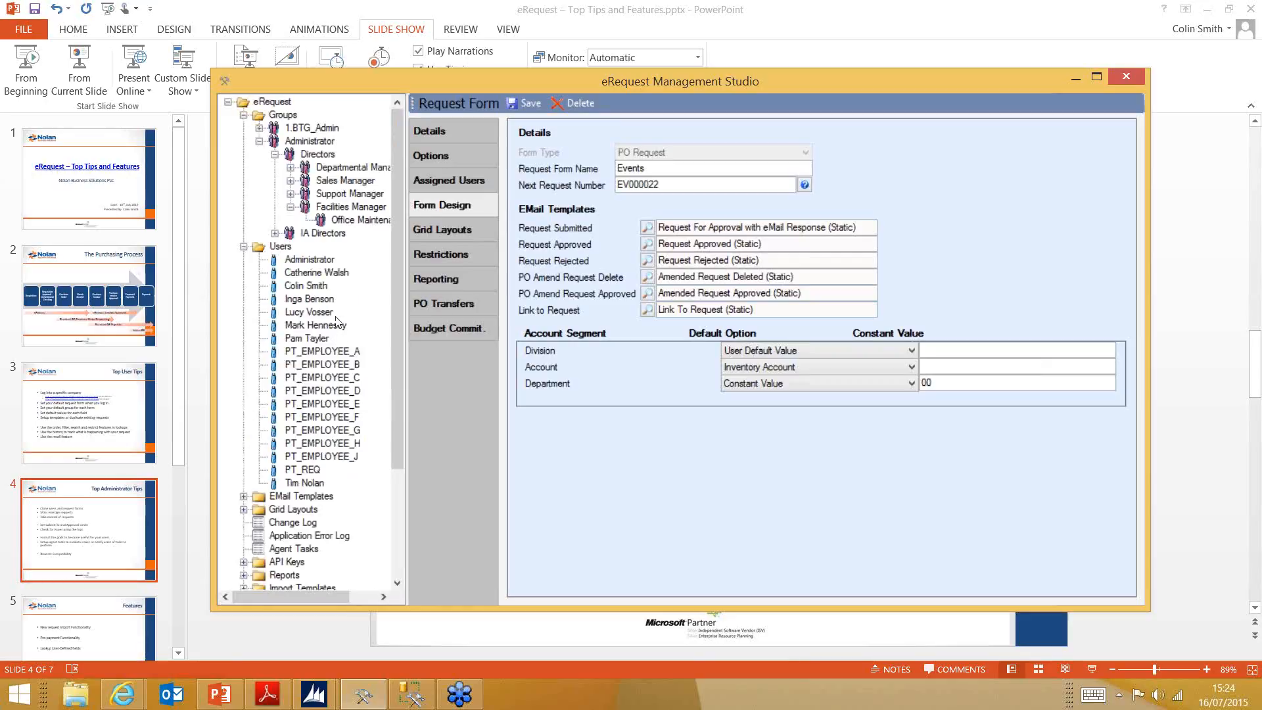
pyautogui.click(311, 313)
pyautogui.rightClick(313, 315)
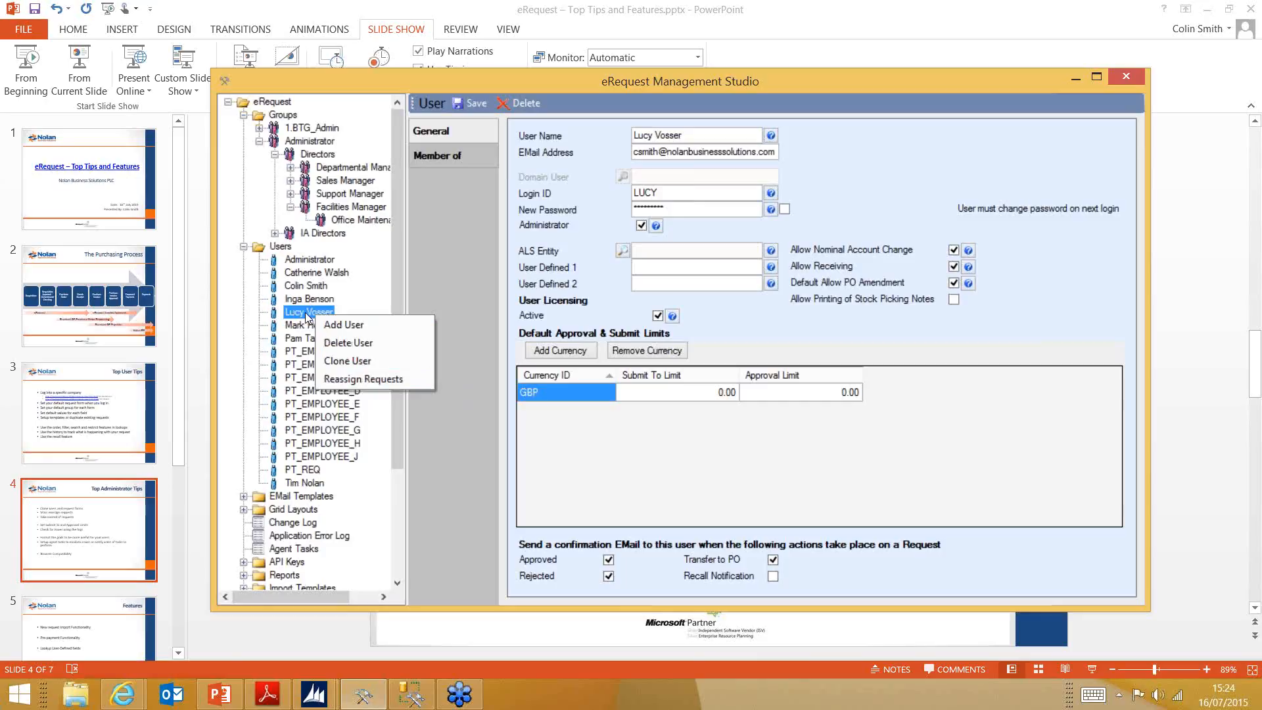
pyautogui.click(389, 380)
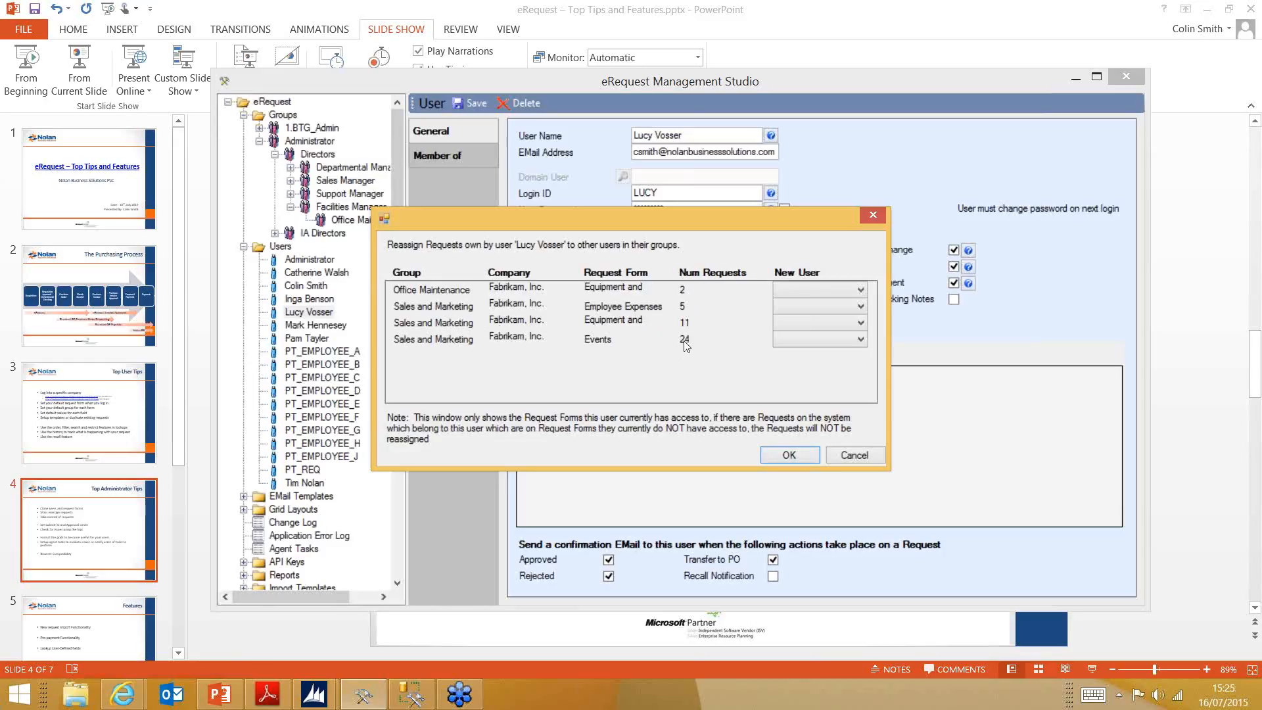
pyautogui.click(812, 341)
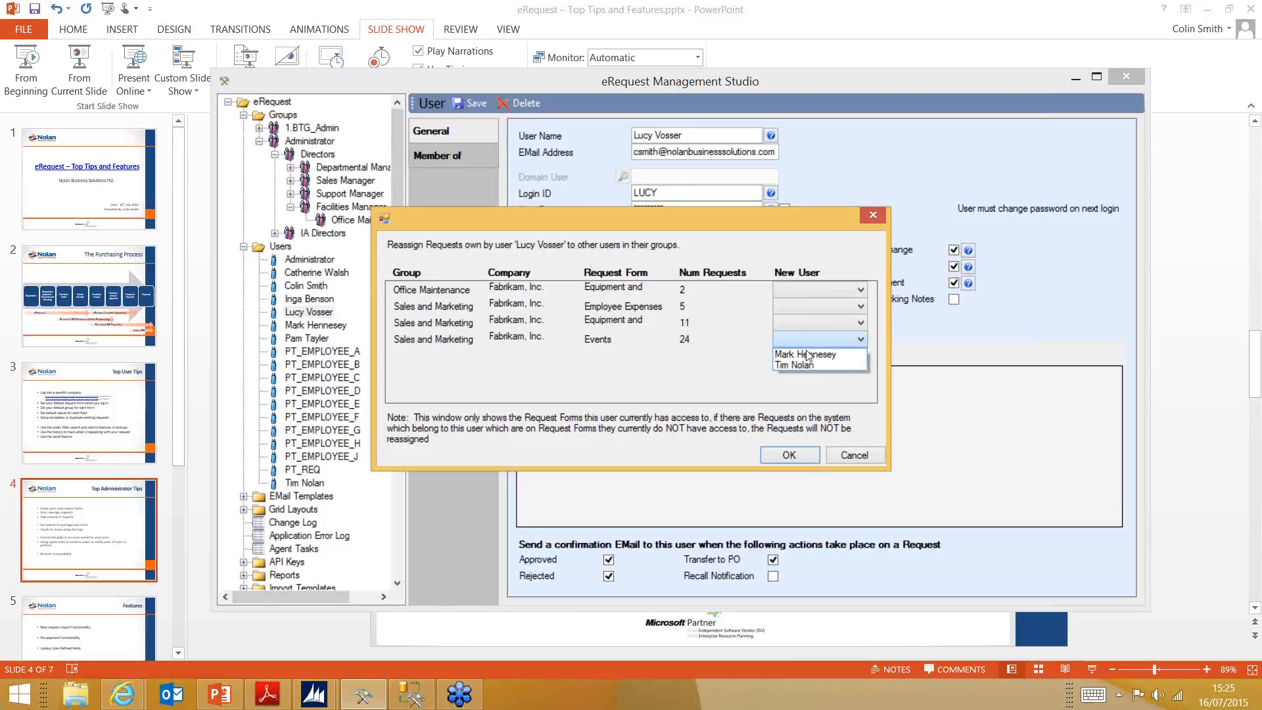
pyautogui.click(808, 355)
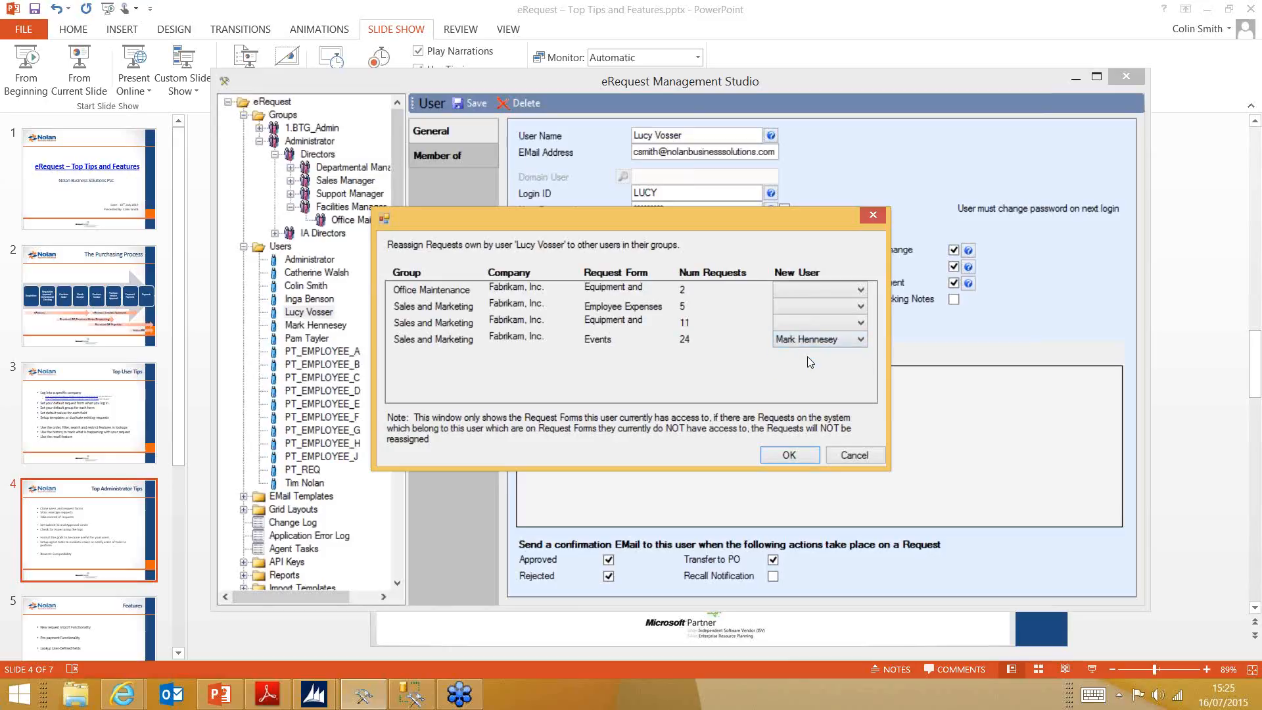
pyautogui.click(814, 325)
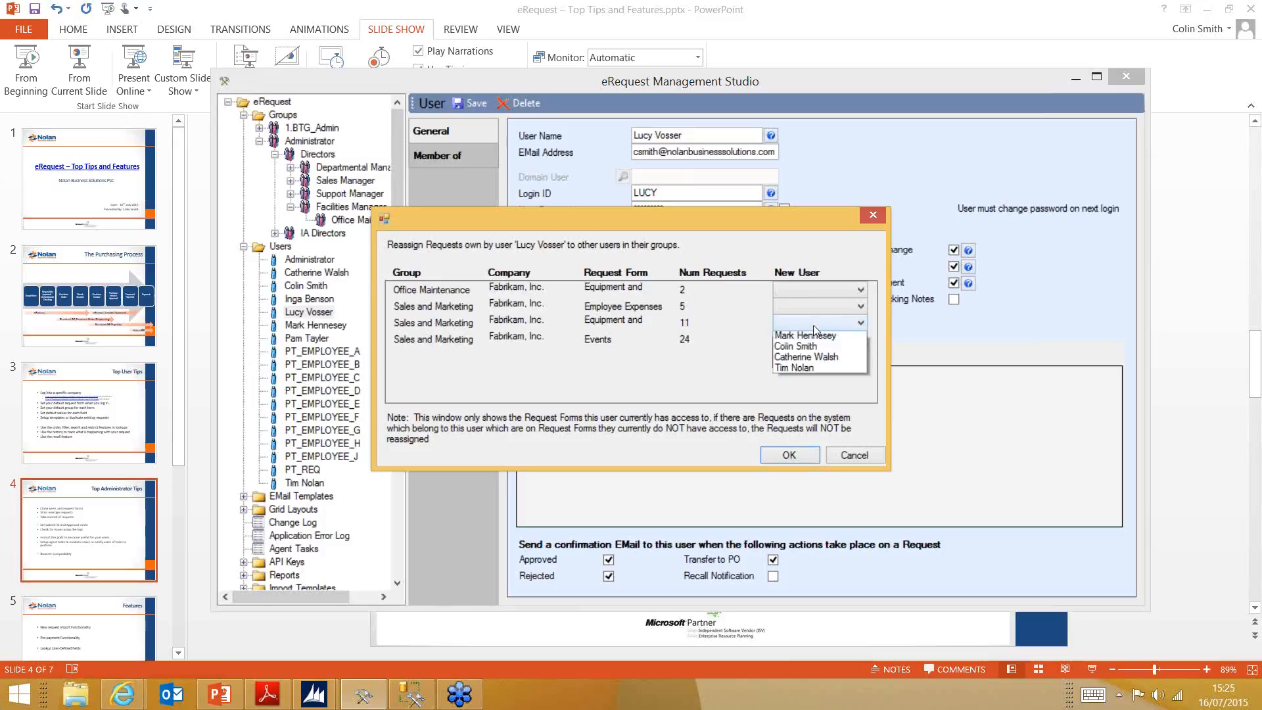
pyautogui.click(809, 361)
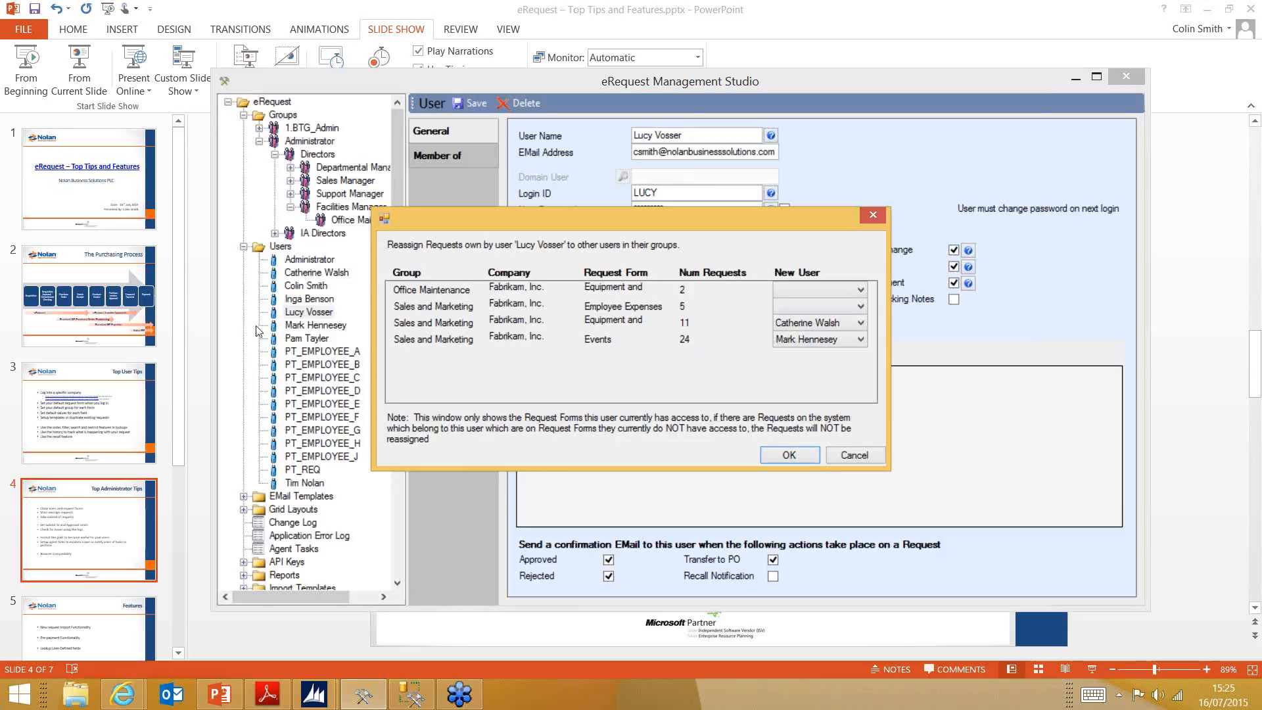
pyautogui.click(854, 455)
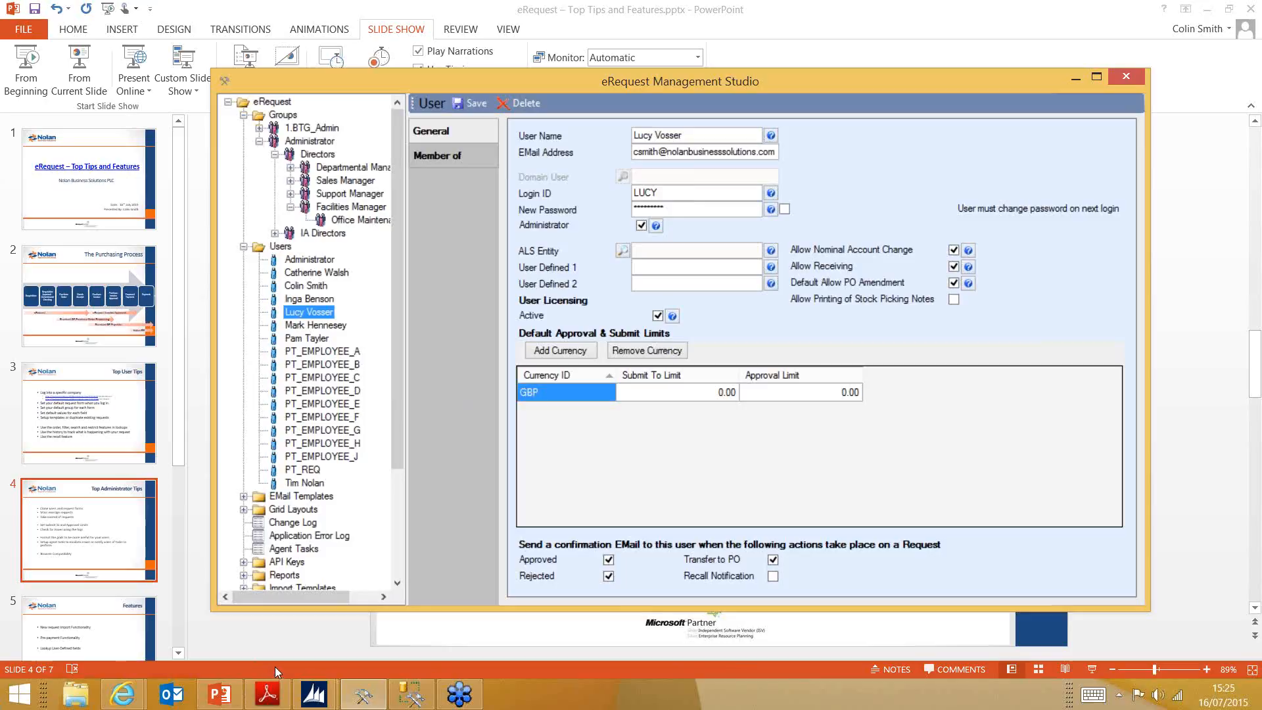
# Step: Switch to eRequest in Internet Explorer, log out, and log in to Fabrikam, Inc. with the prefilled login ID and the account password
pyautogui.click(130, 701)
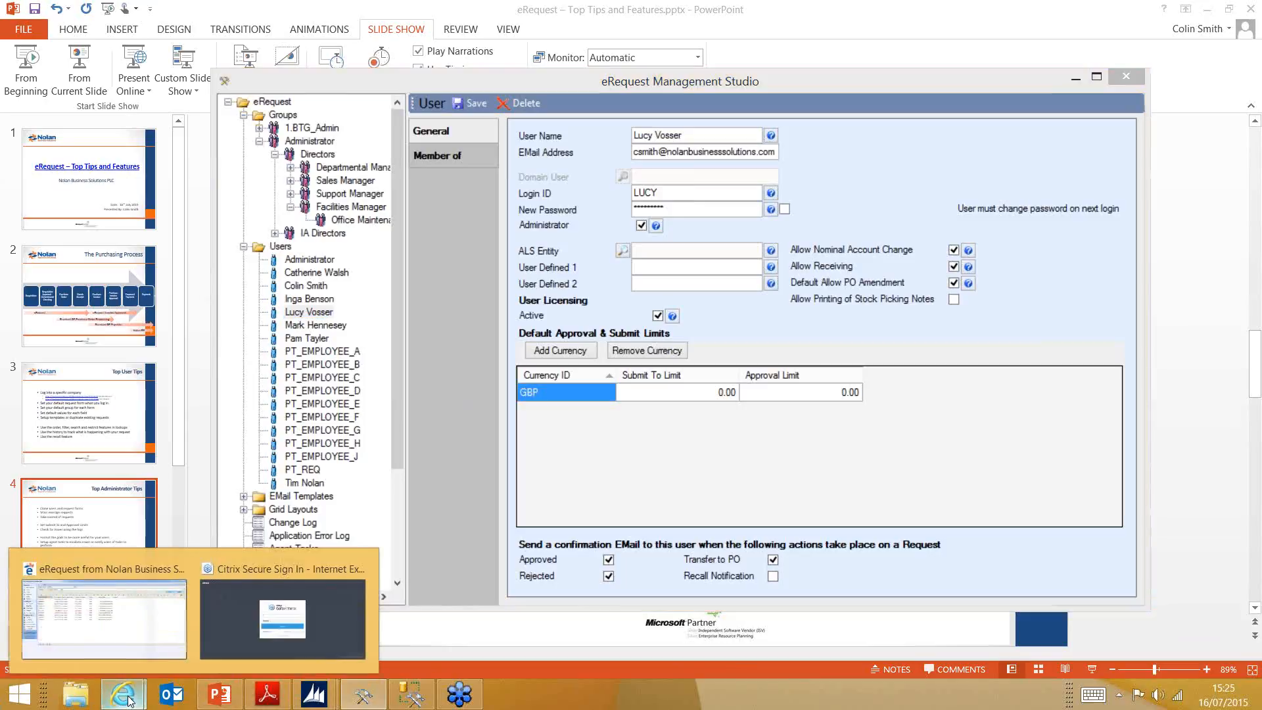
pyautogui.click(116, 641)
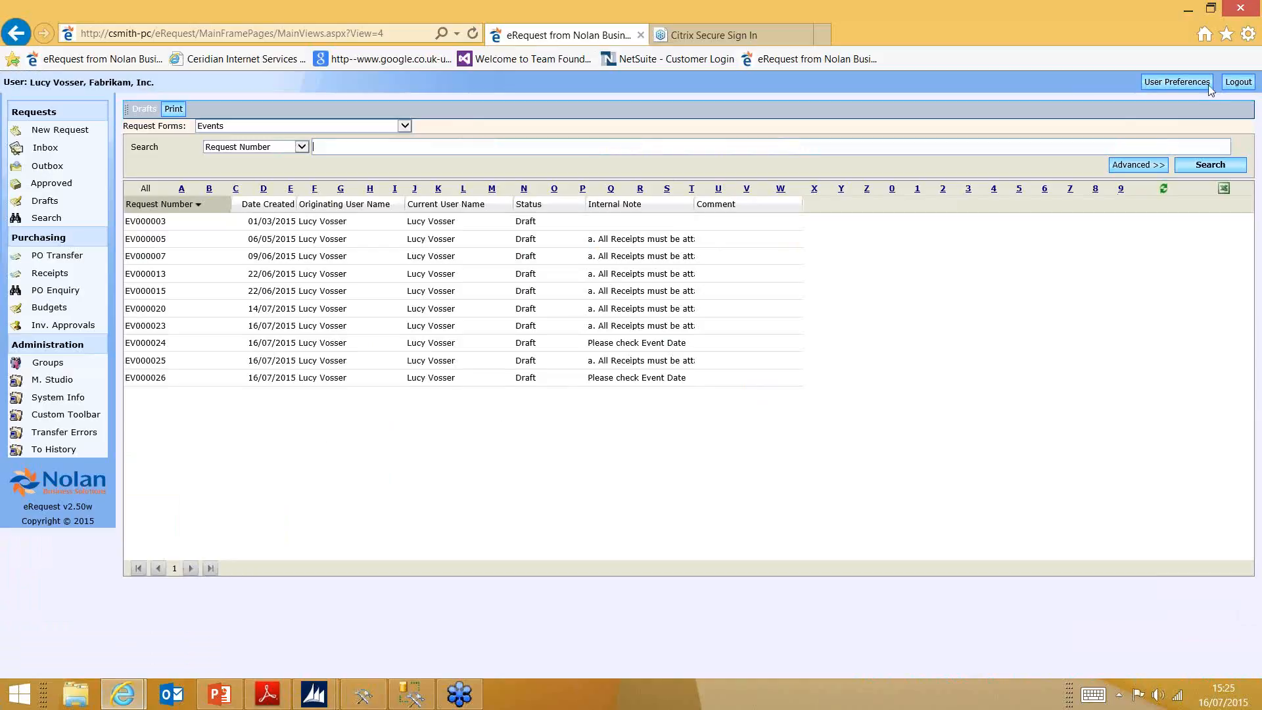
pyautogui.click(1232, 84)
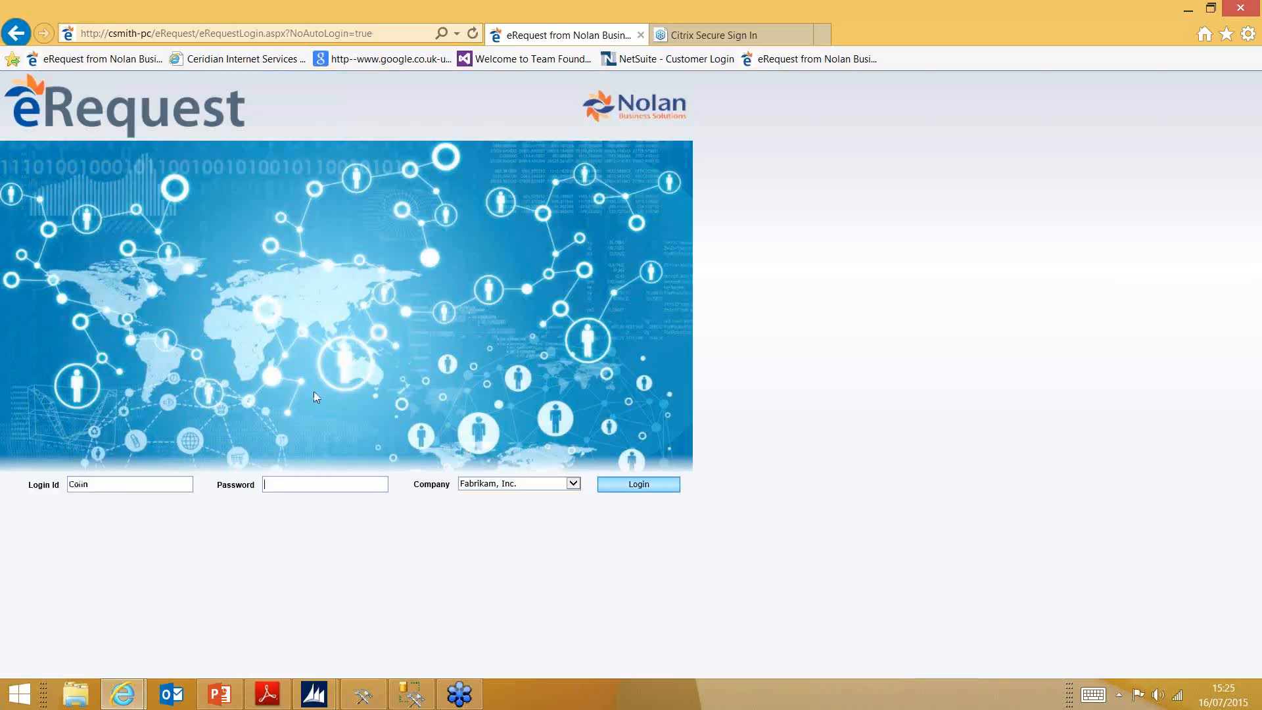
pyautogui.write('*********')
pyautogui.press('Return')
# Step: Choose the Equipment and Maintenance request form and open its approved request from the request search
pyautogui.click(245, 146)
pyautogui.click(241, 157)
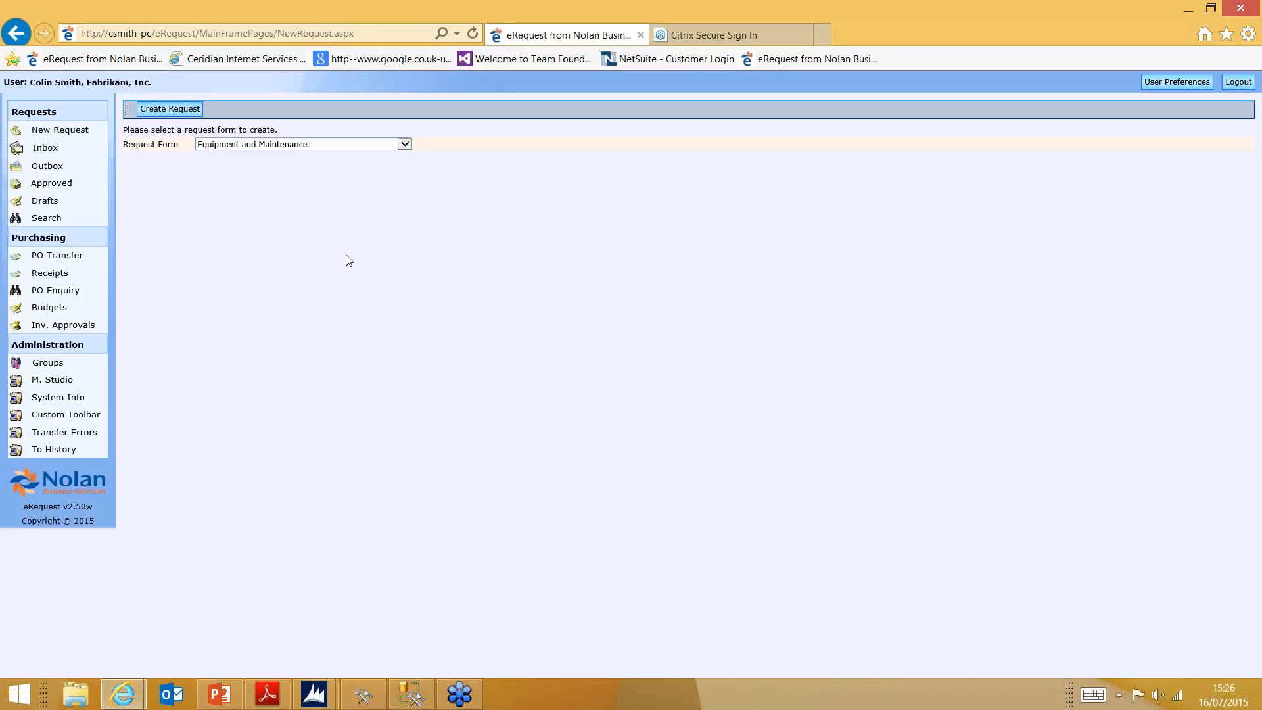
pyautogui.click(58, 221)
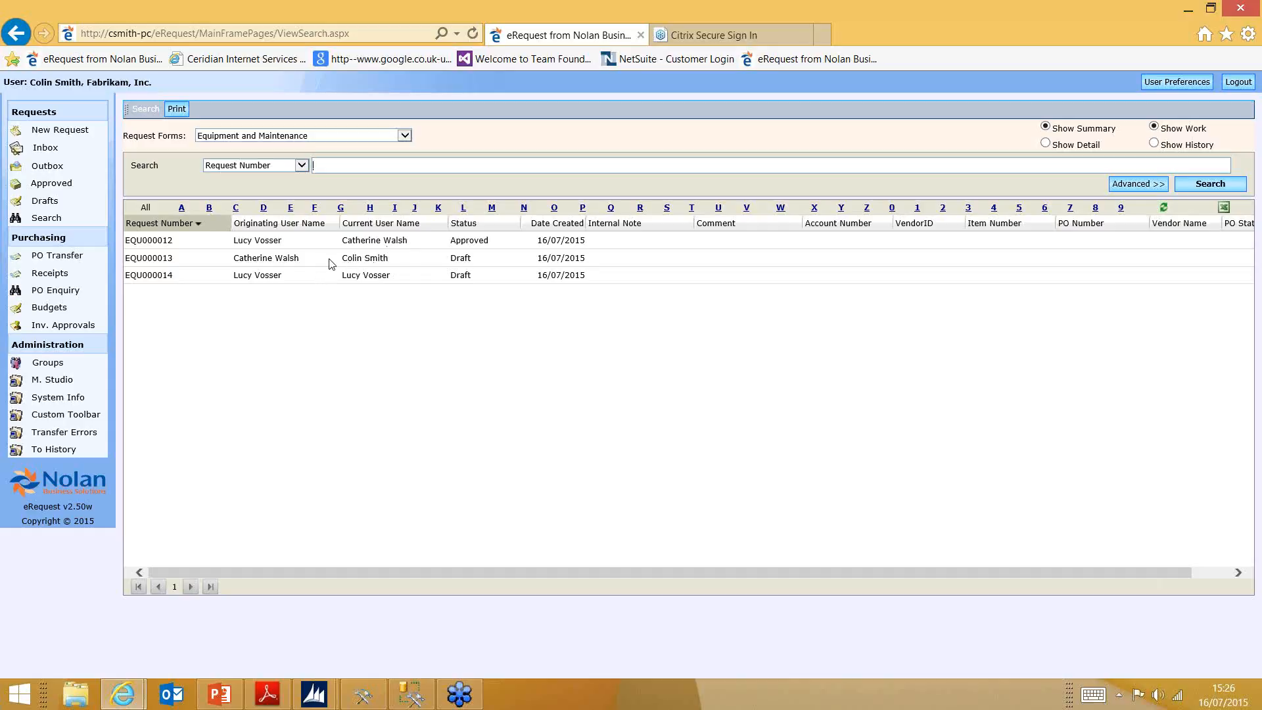
pyautogui.click(311, 246)
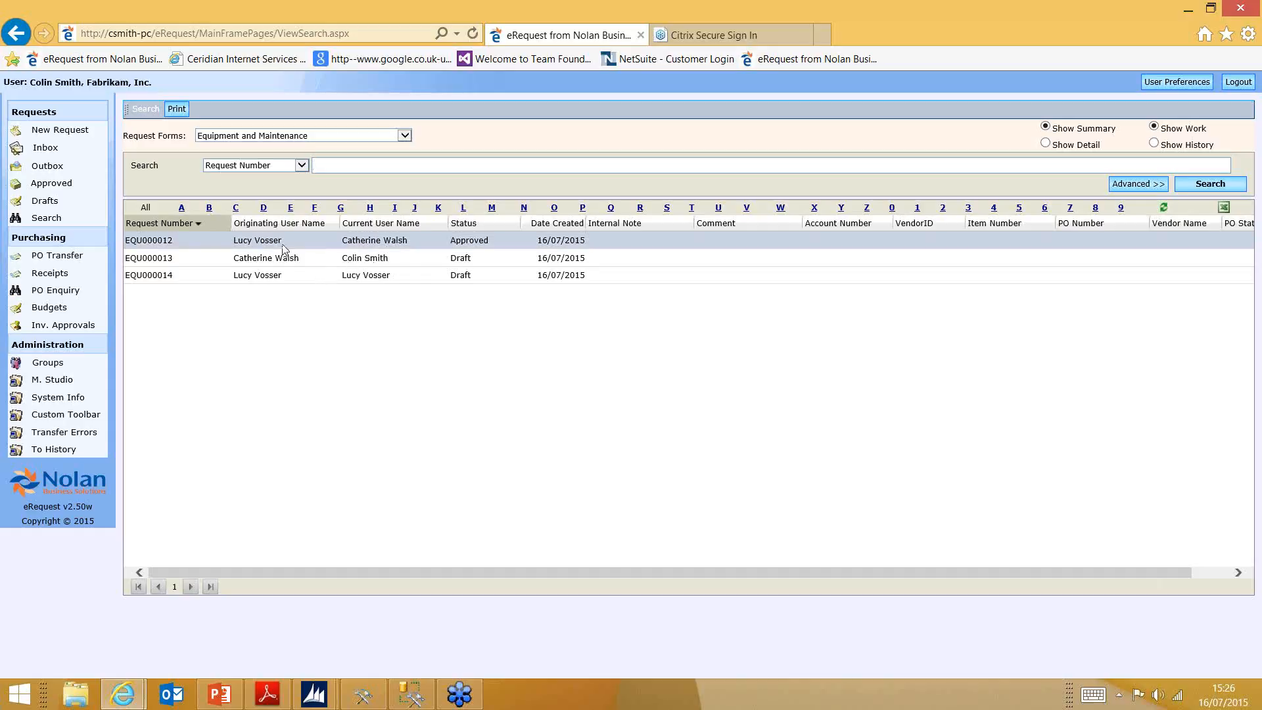
pyautogui.doubleClick(365, 246)
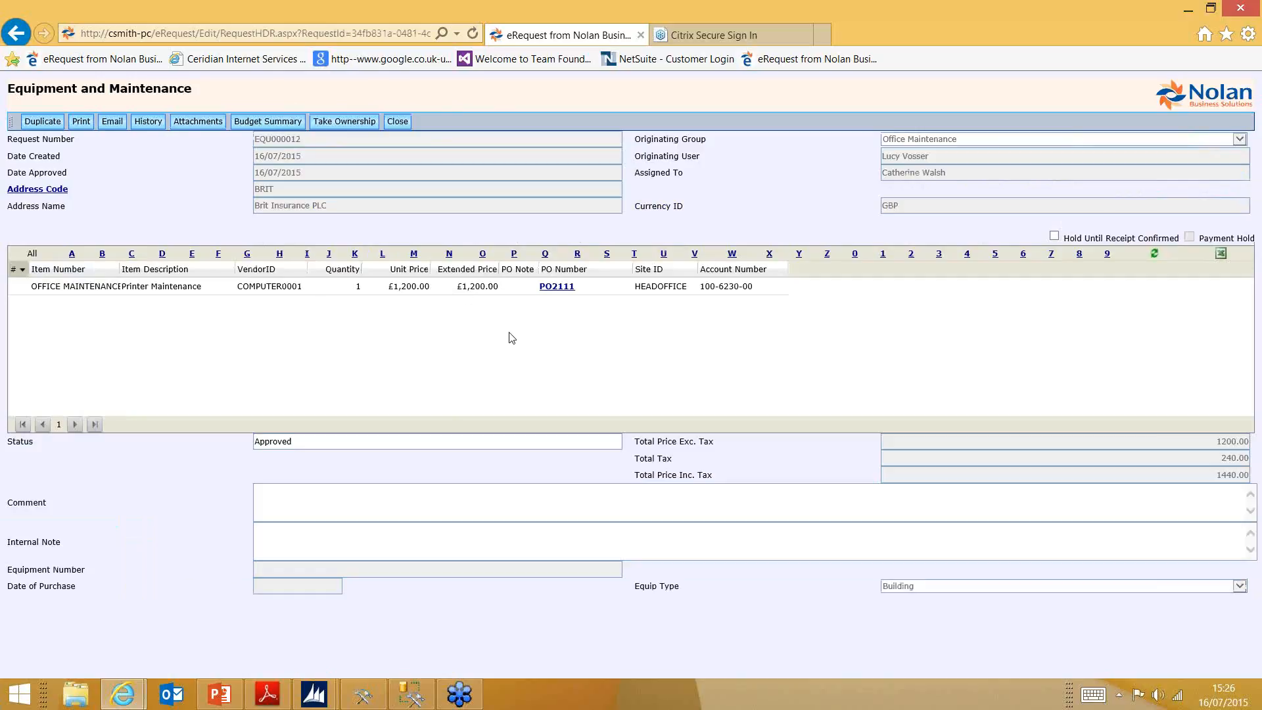
# Step: Take ownership of the approved Equipment and Maintenance request and return its ownership to the user previously assigned
pyautogui.click(350, 125)
pyautogui.click(344, 123)
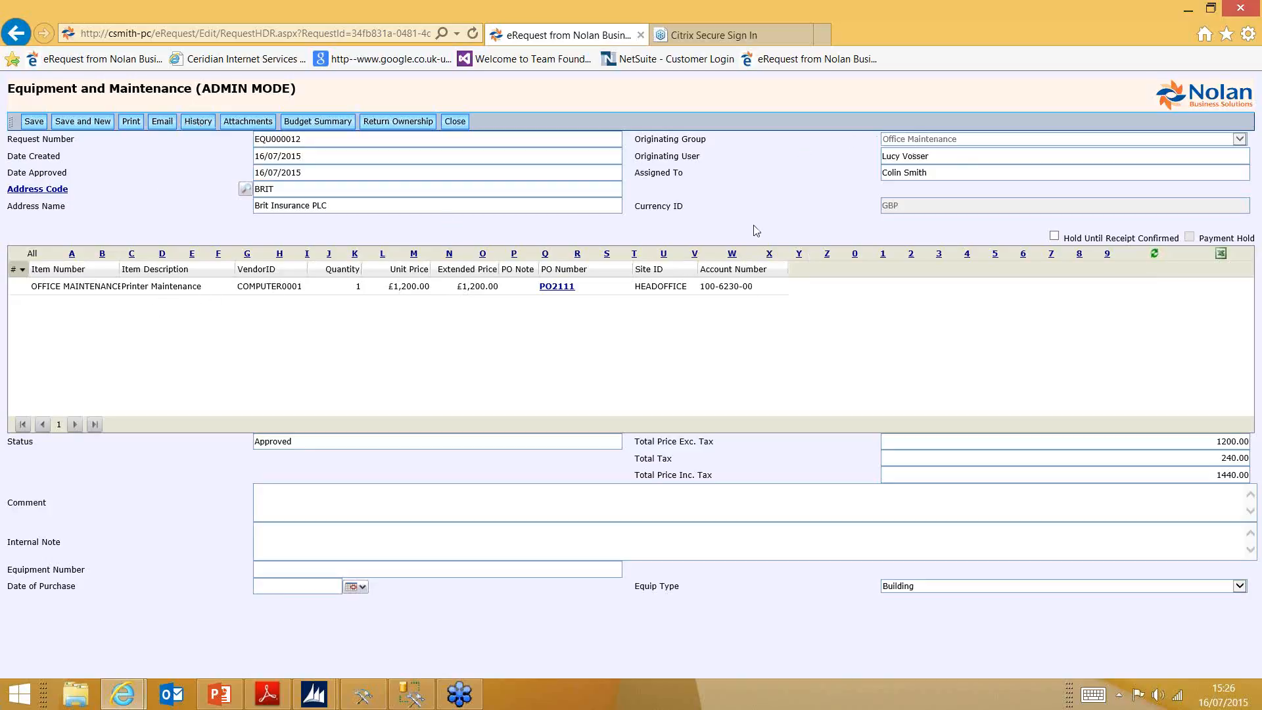
pyautogui.click(400, 124)
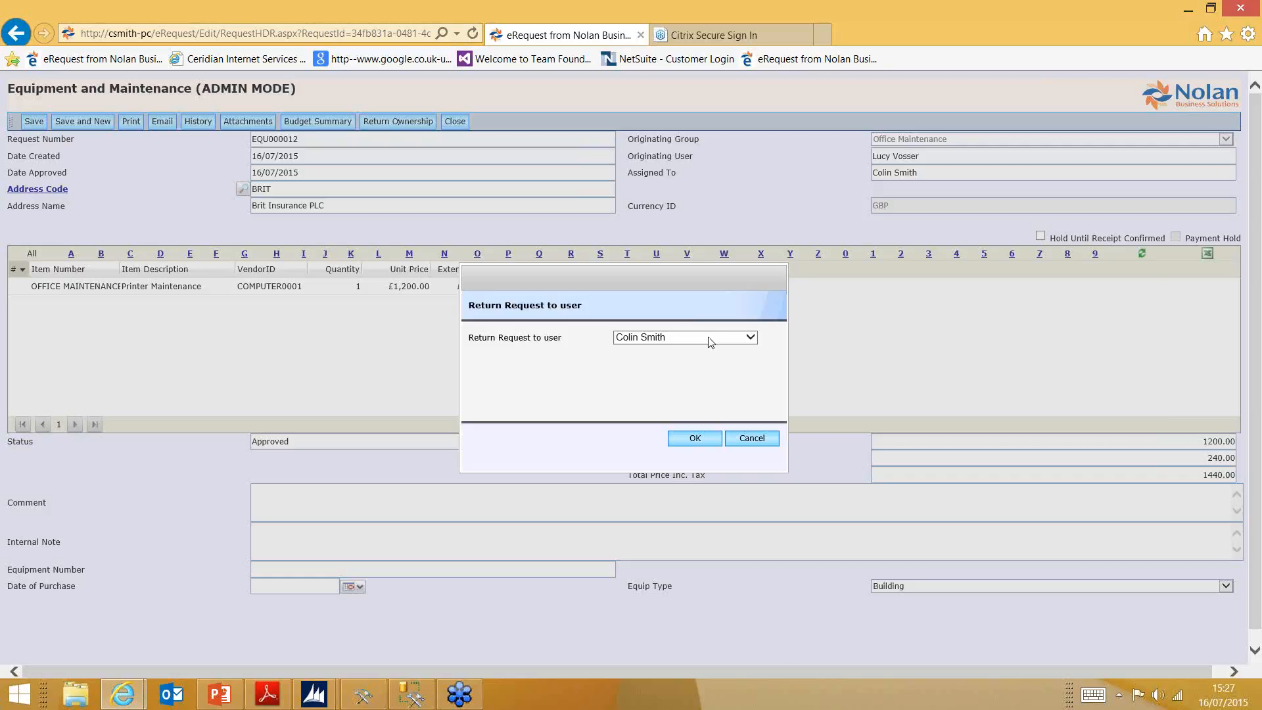
pyautogui.click(710, 342)
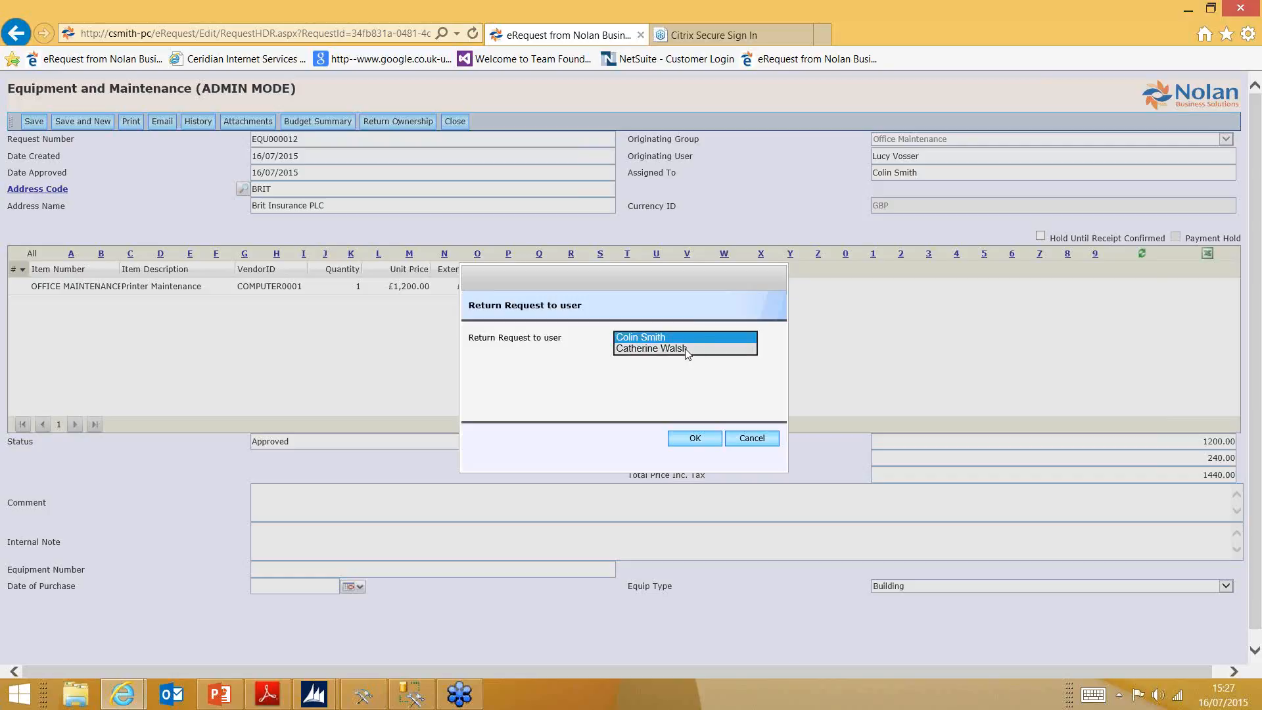
pyautogui.click(686, 349)
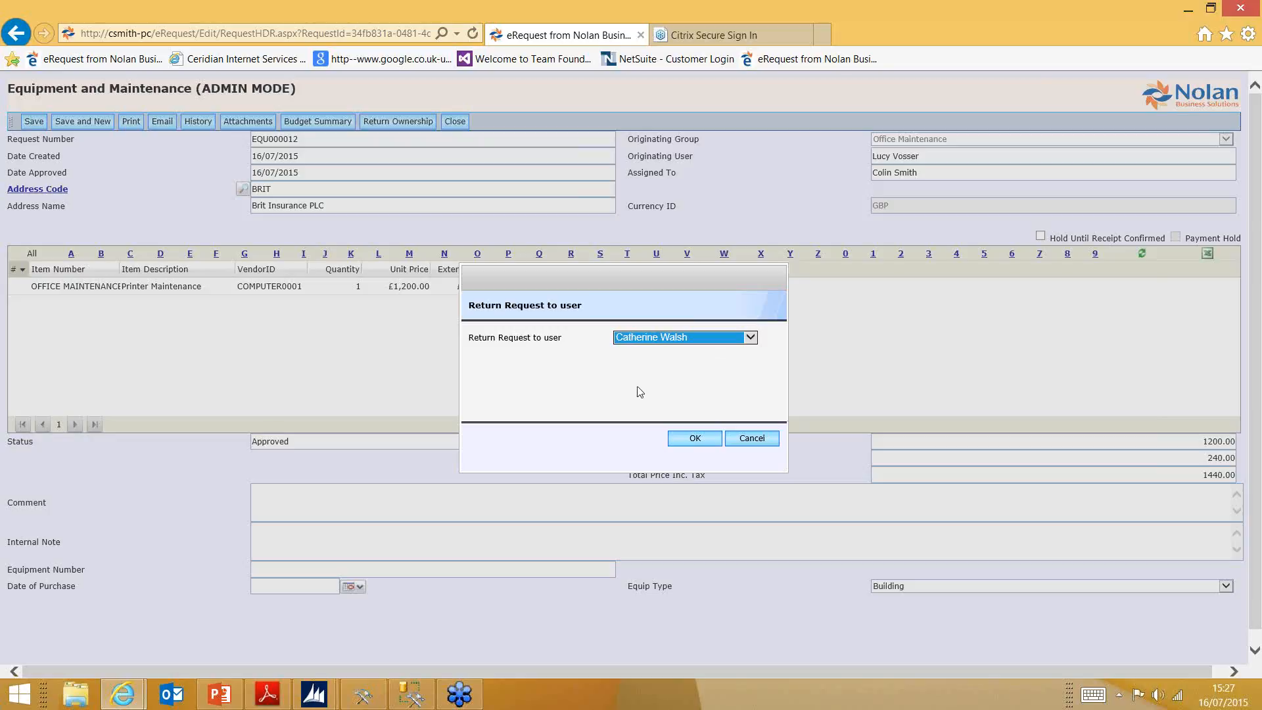
pyautogui.click(695, 440)
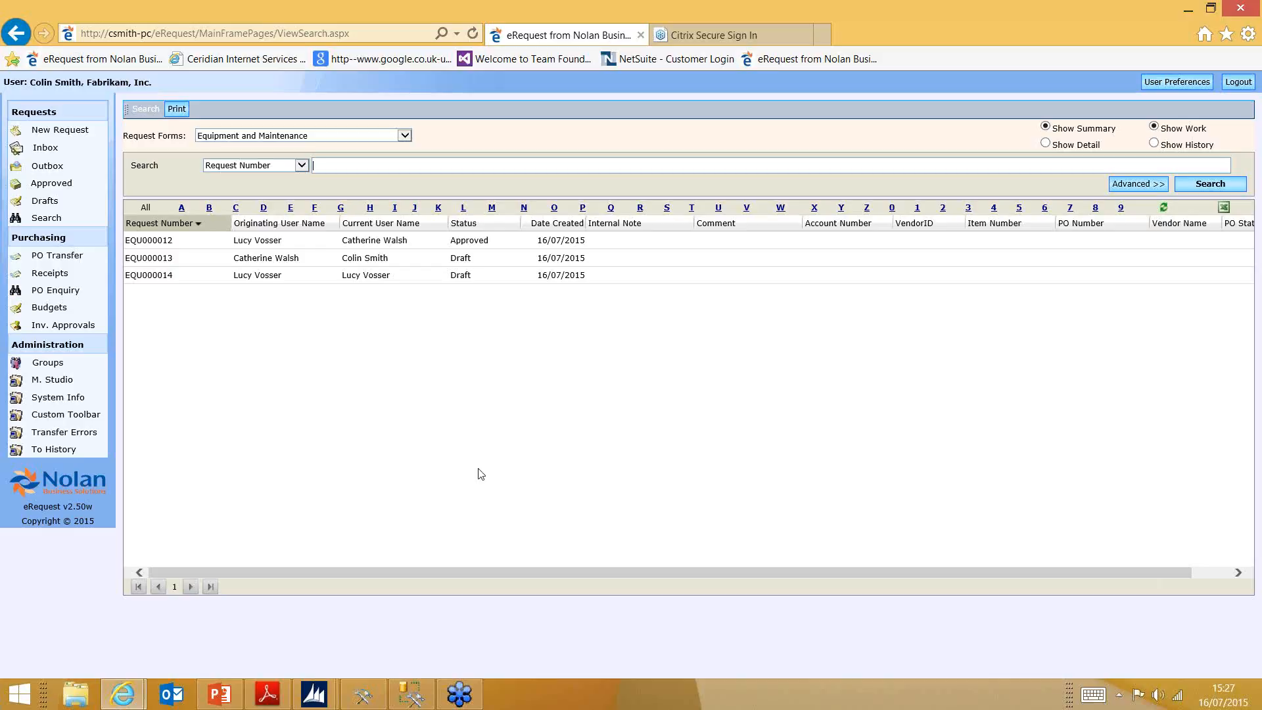
# Step: Switch to eRequest Management Studio, open the Ceridian import template and select its source file
pyautogui.click(363, 694)
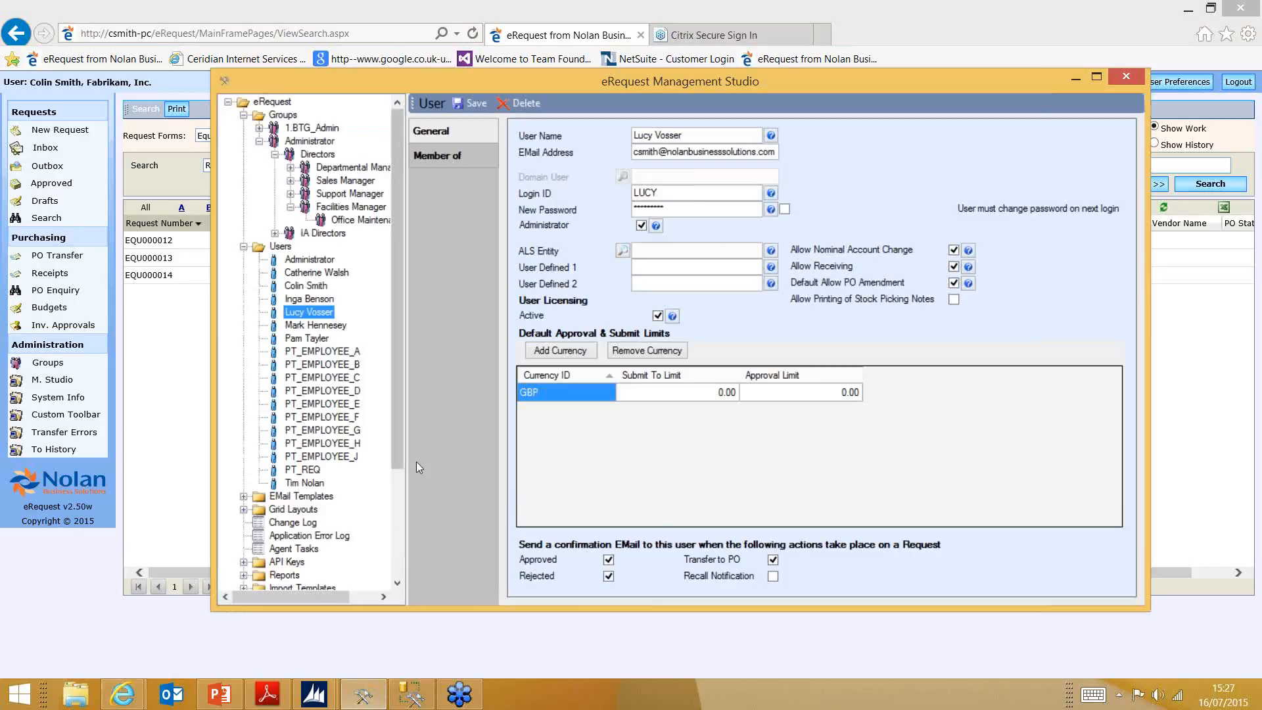
pyautogui.moveTo(399, 440); pyautogui.dragTo(395, 515)
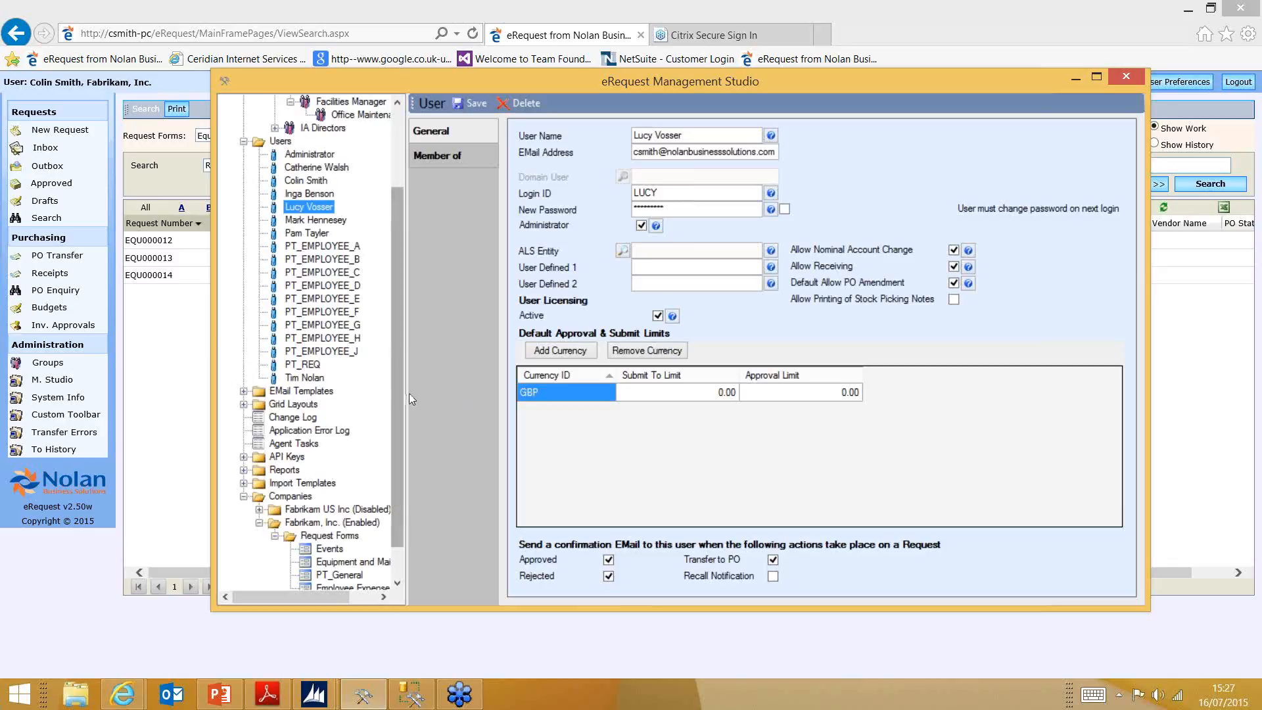
pyautogui.click(301, 484)
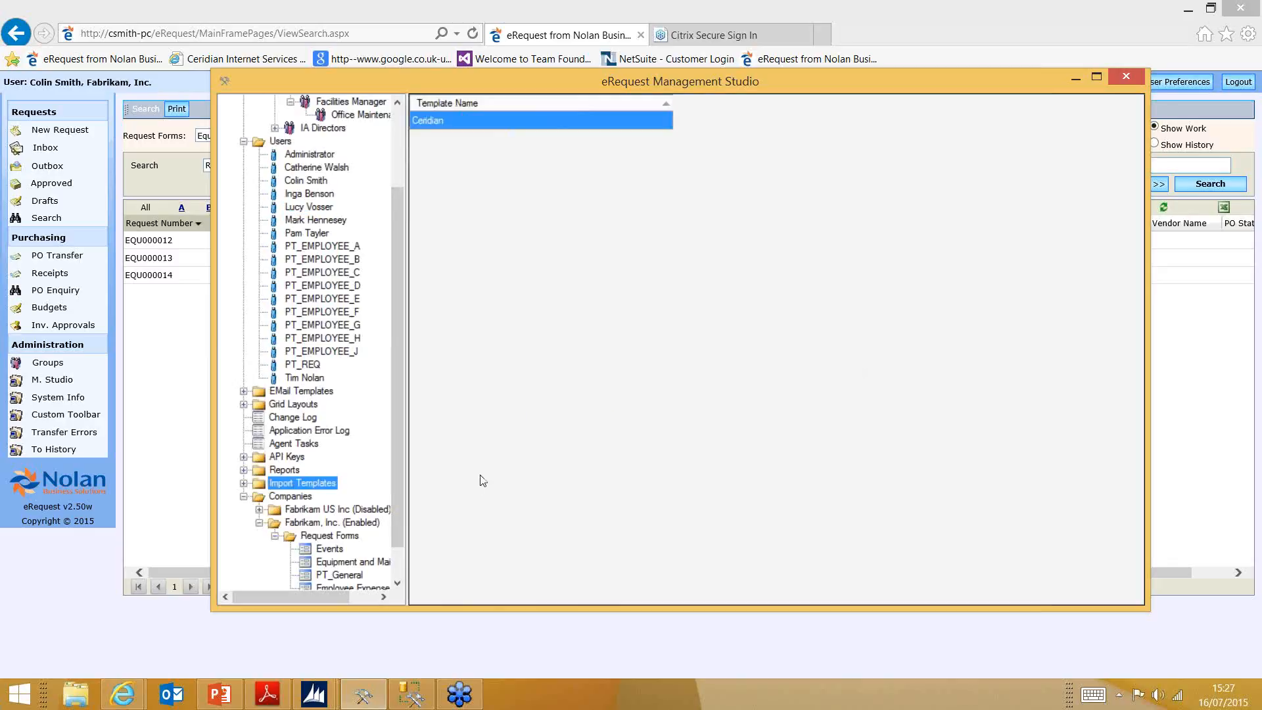
pyautogui.click(243, 483)
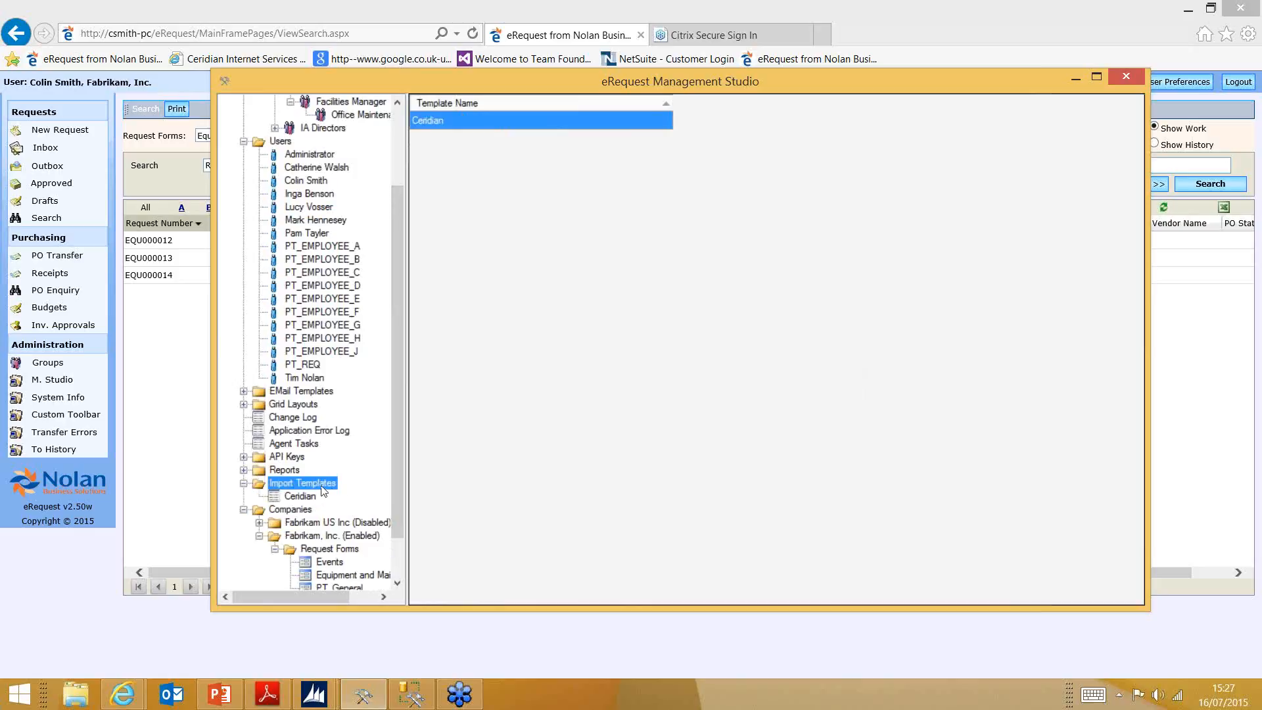
pyautogui.click(304, 497)
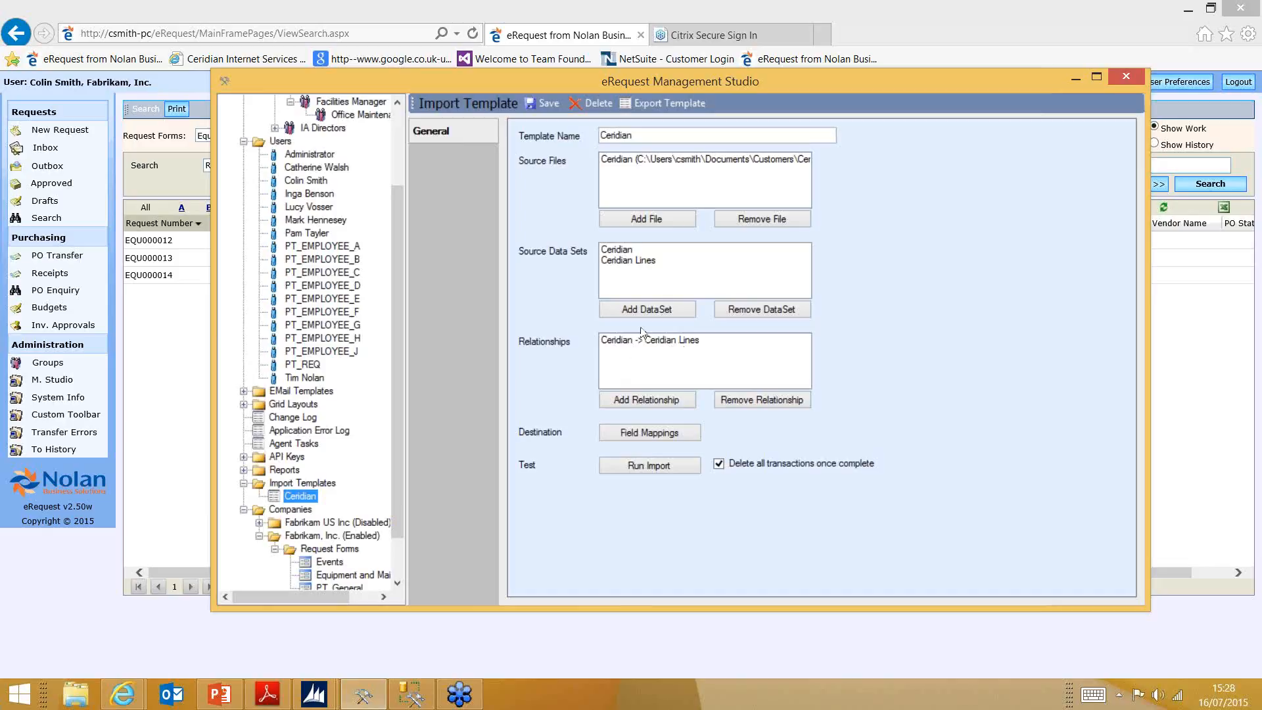
pyautogui.click(774, 167)
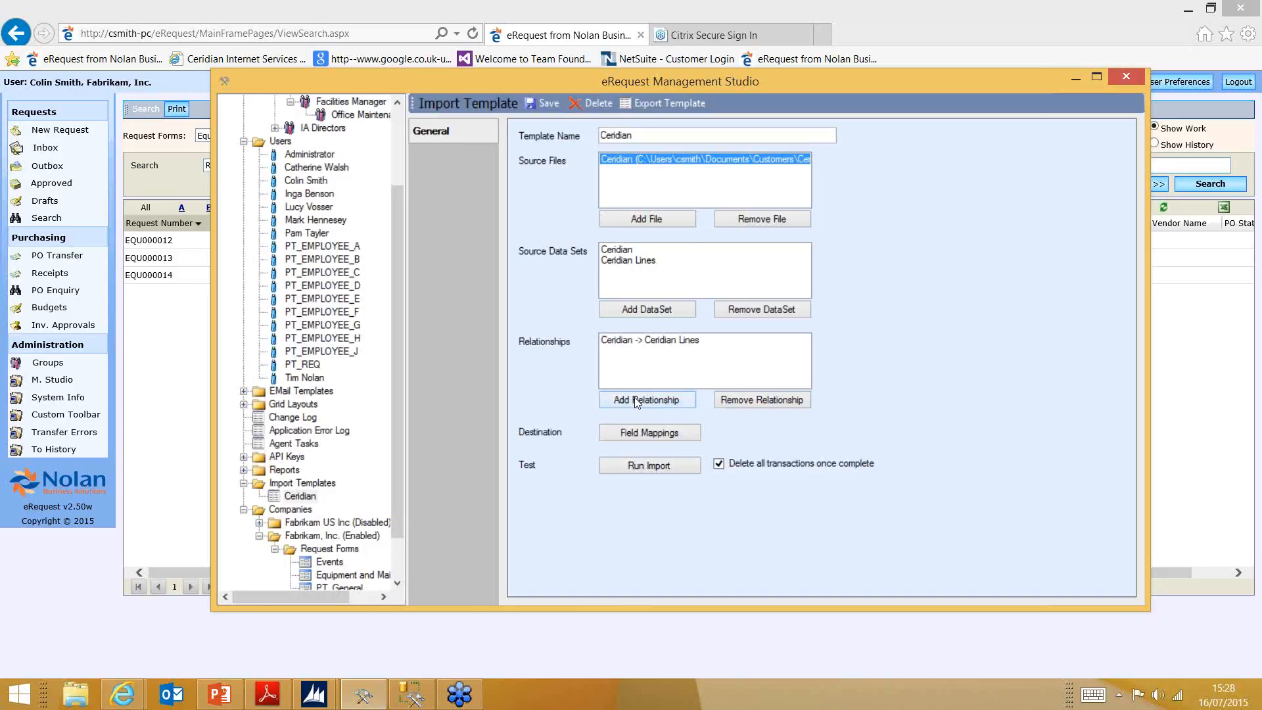
# Step: In the Ceridian template's field mappings, map the request lines' ExtendedTaxAmount to the Tax field of the Ceridian object
pyautogui.click(643, 433)
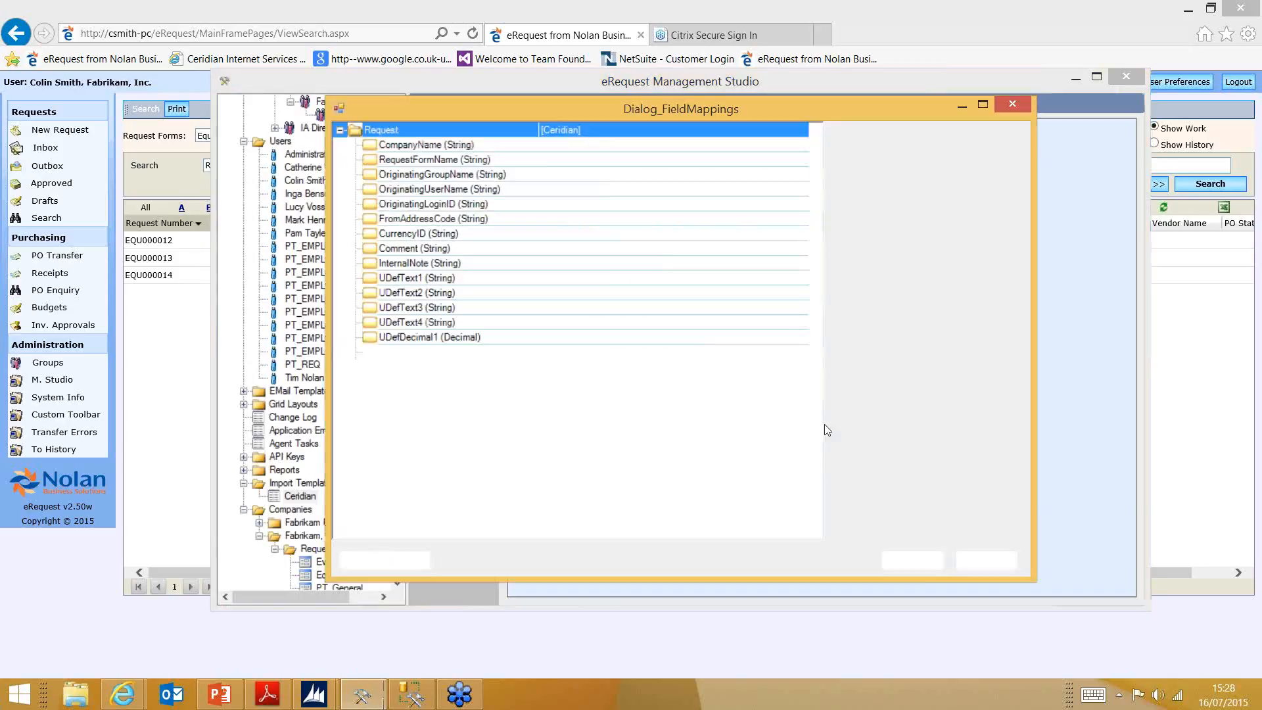
pyautogui.moveTo(816, 247); pyautogui.dragTo(818, 411)
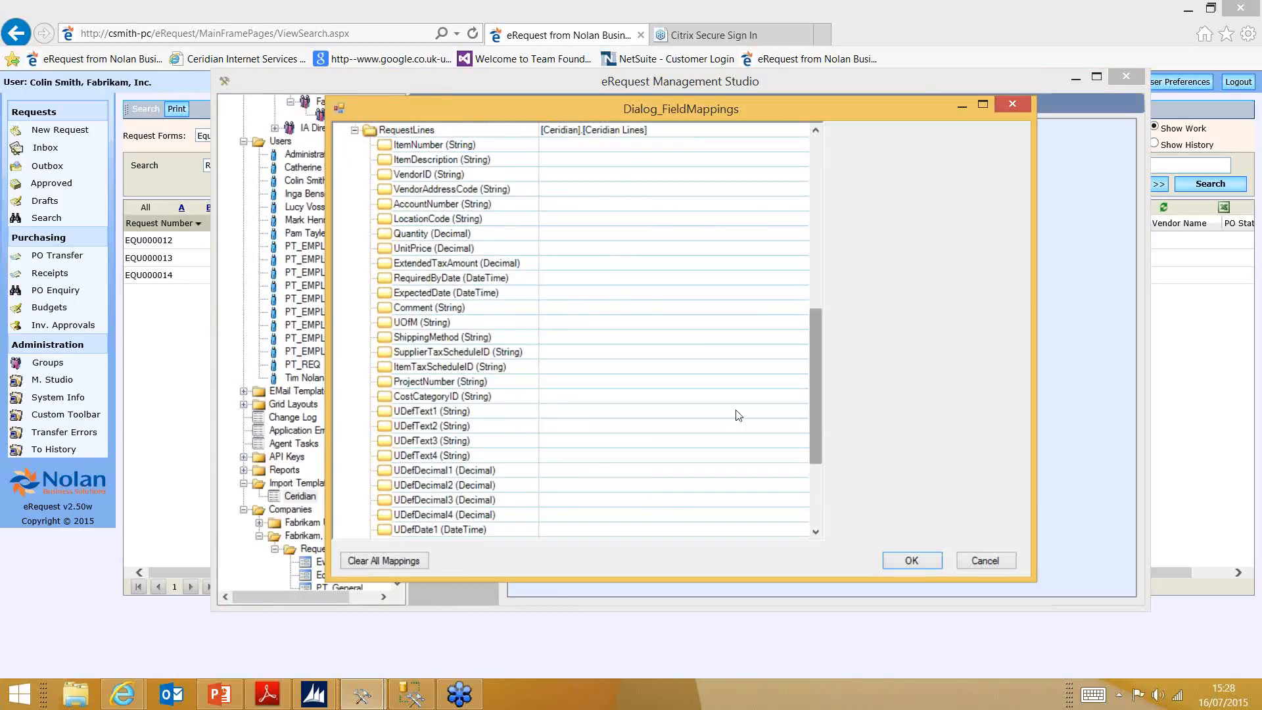
pyautogui.click(448, 264)
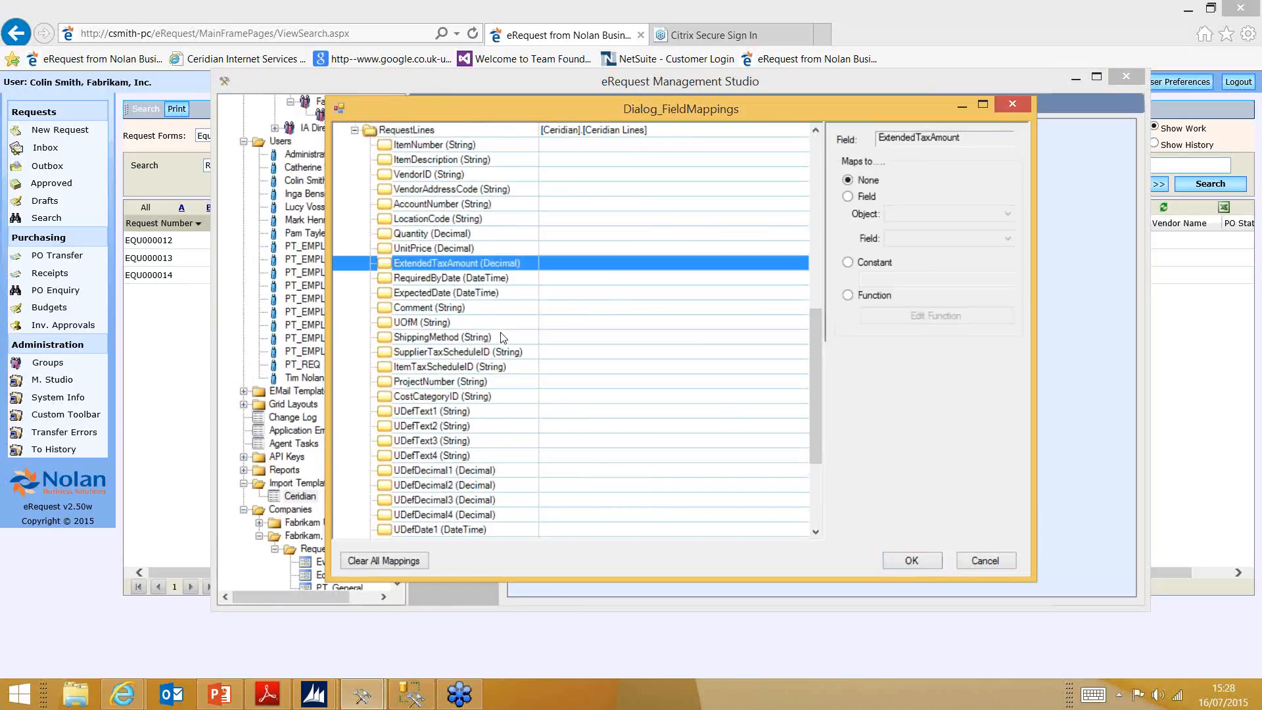
pyautogui.click(865, 196)
pyautogui.click(930, 215)
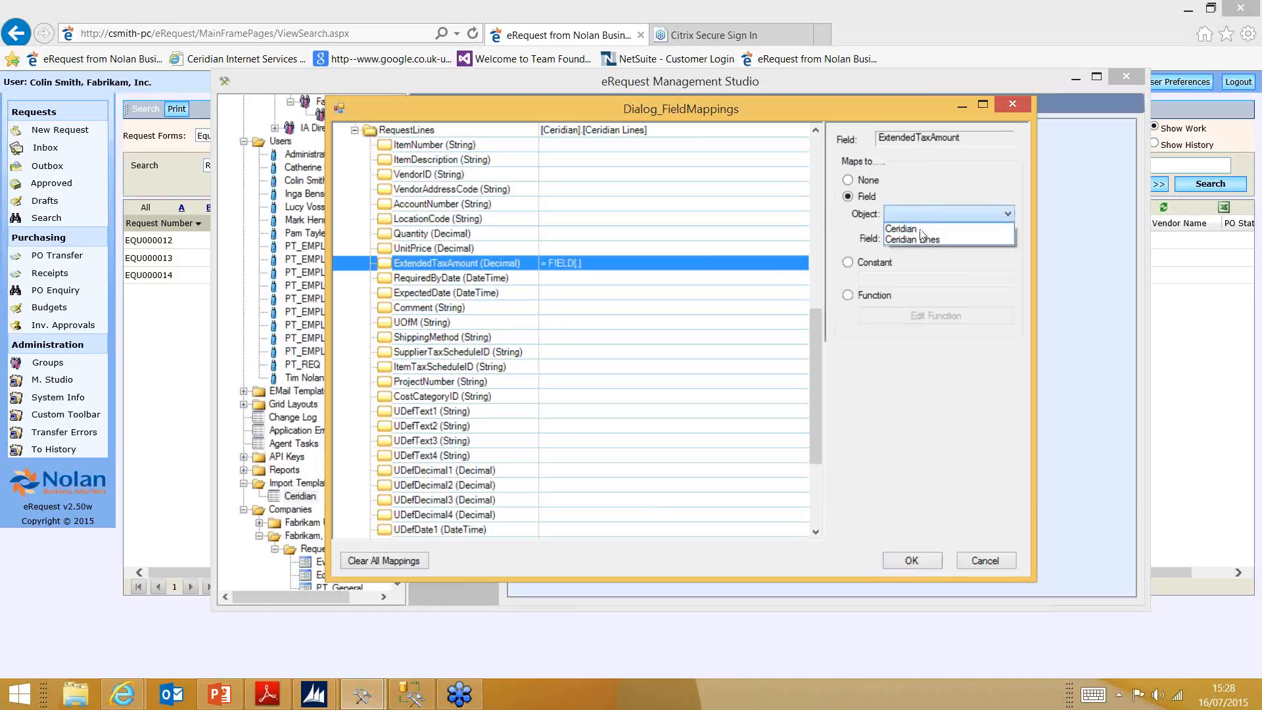
pyautogui.click(918, 230)
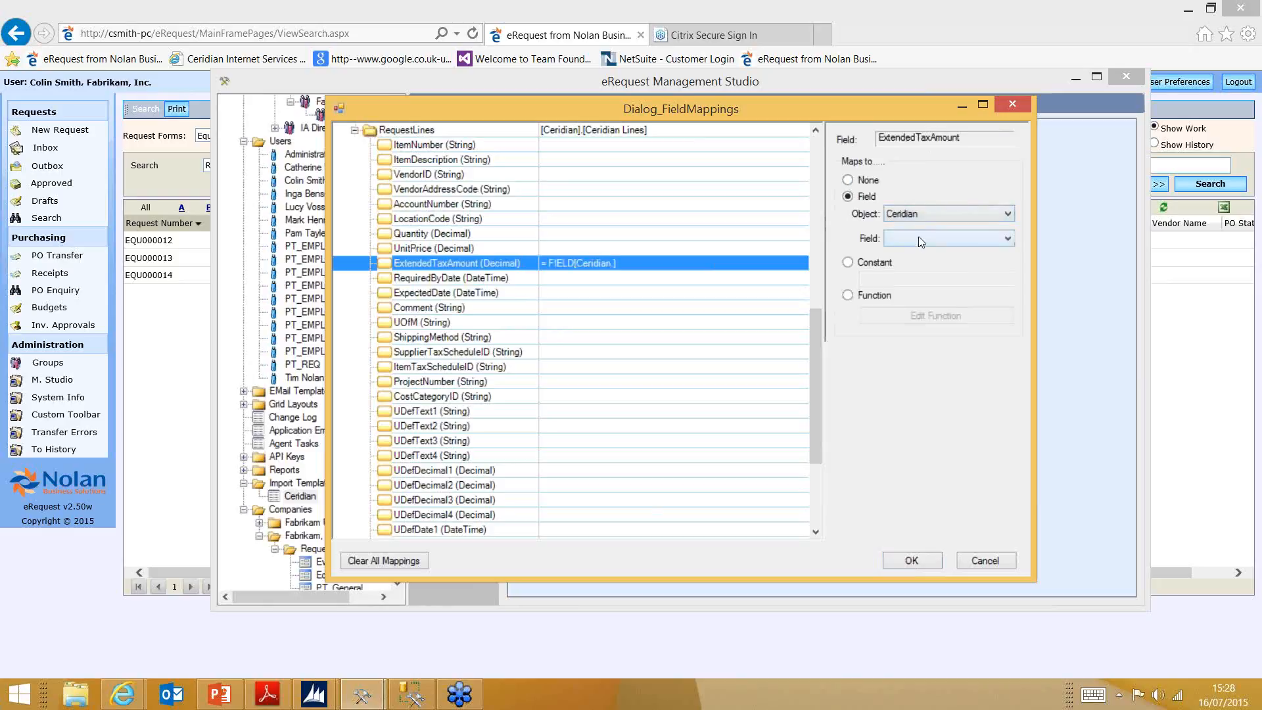
pyautogui.click(918, 238)
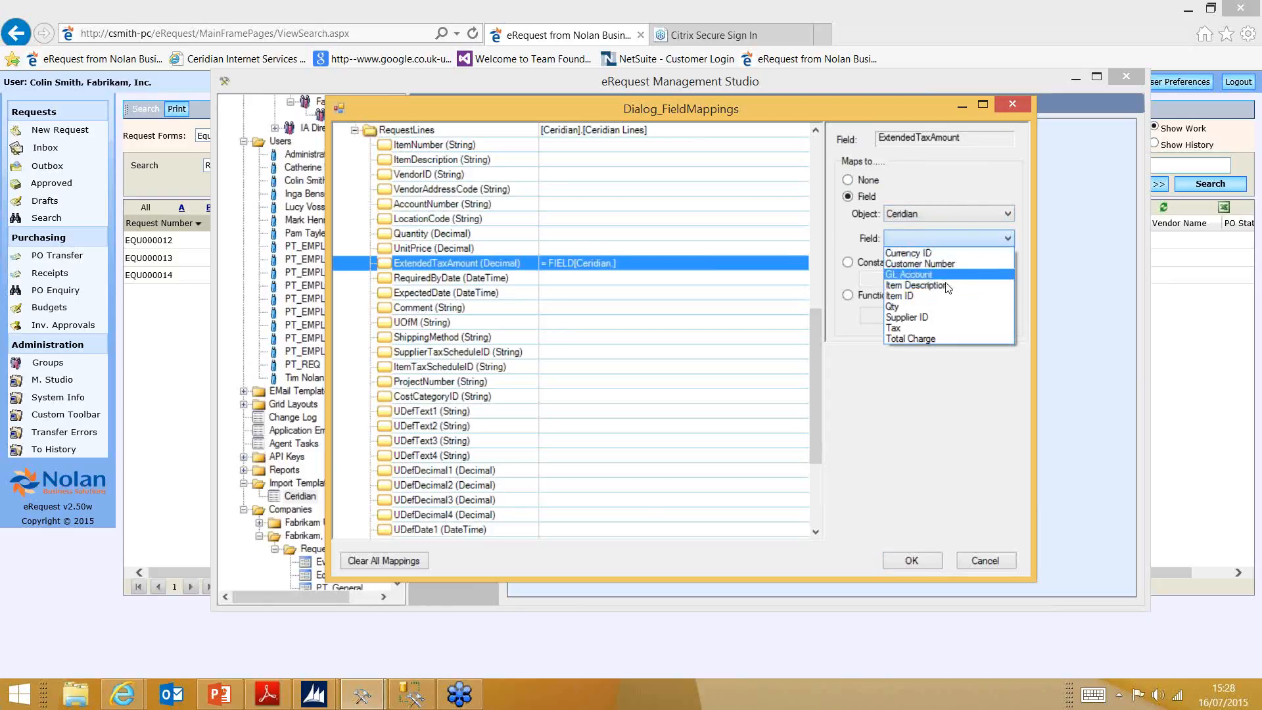
pyautogui.click(901, 328)
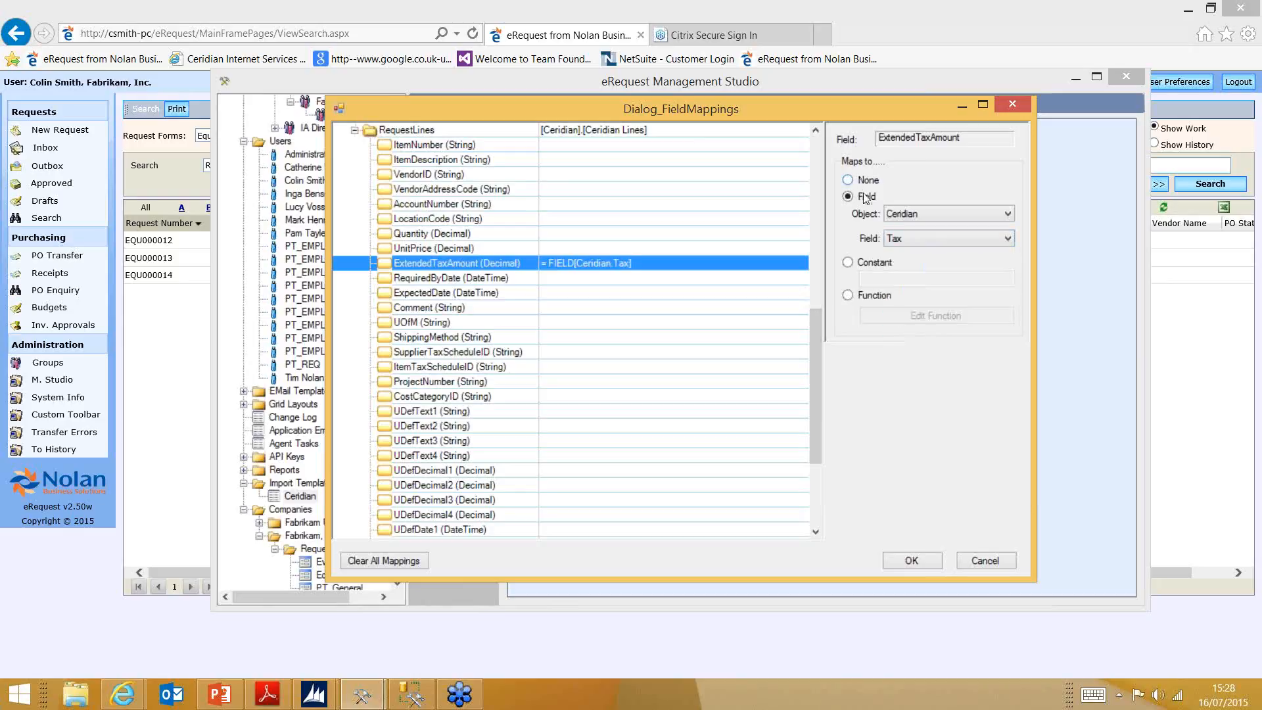
# Step: Try mapping ExtendedTaxAmount to the constant 10, switch it to an empty function, and close the field mappings without applying them
pyautogui.click(856, 263)
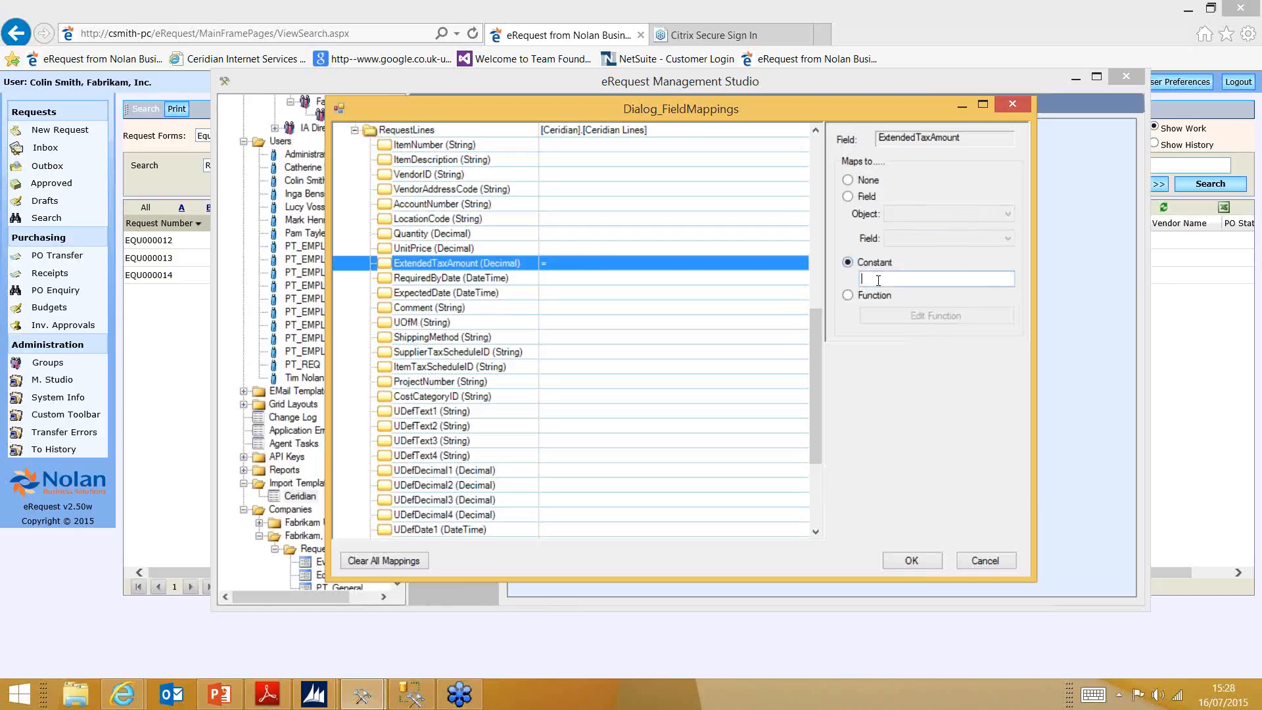
pyautogui.write('10')
pyautogui.click(846, 295)
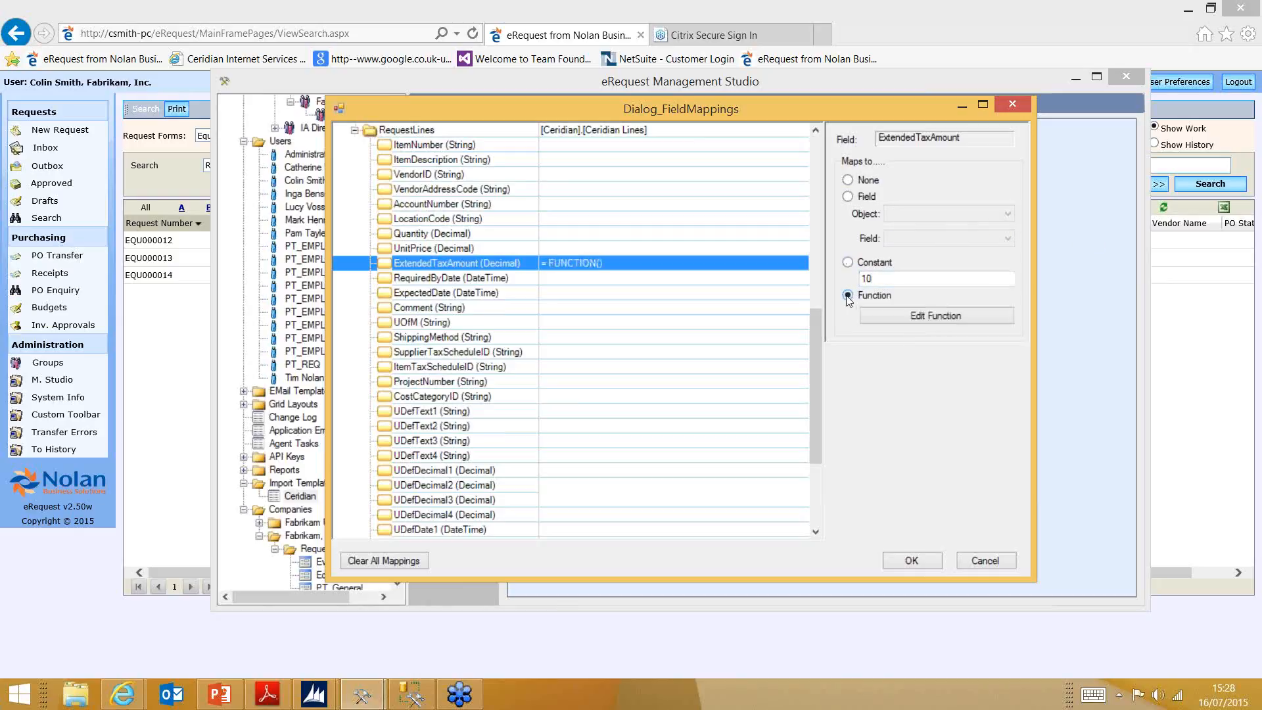
pyautogui.click(935, 317)
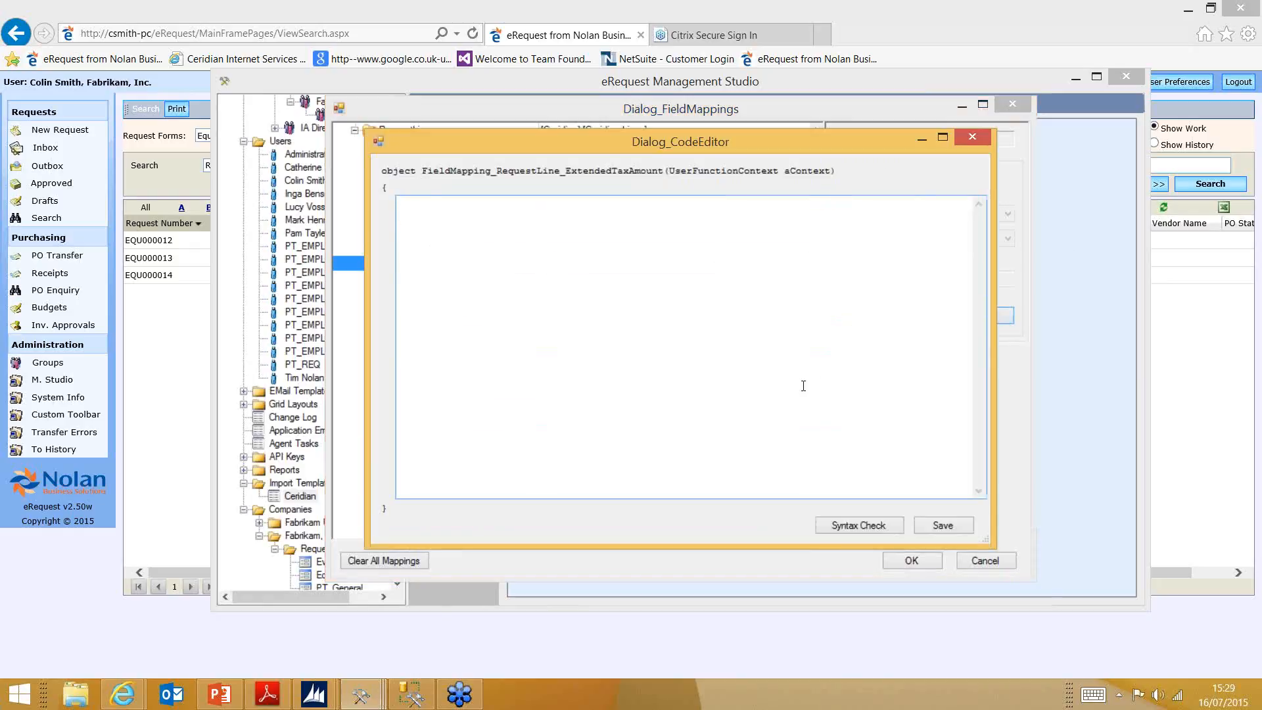
pyautogui.click(945, 526)
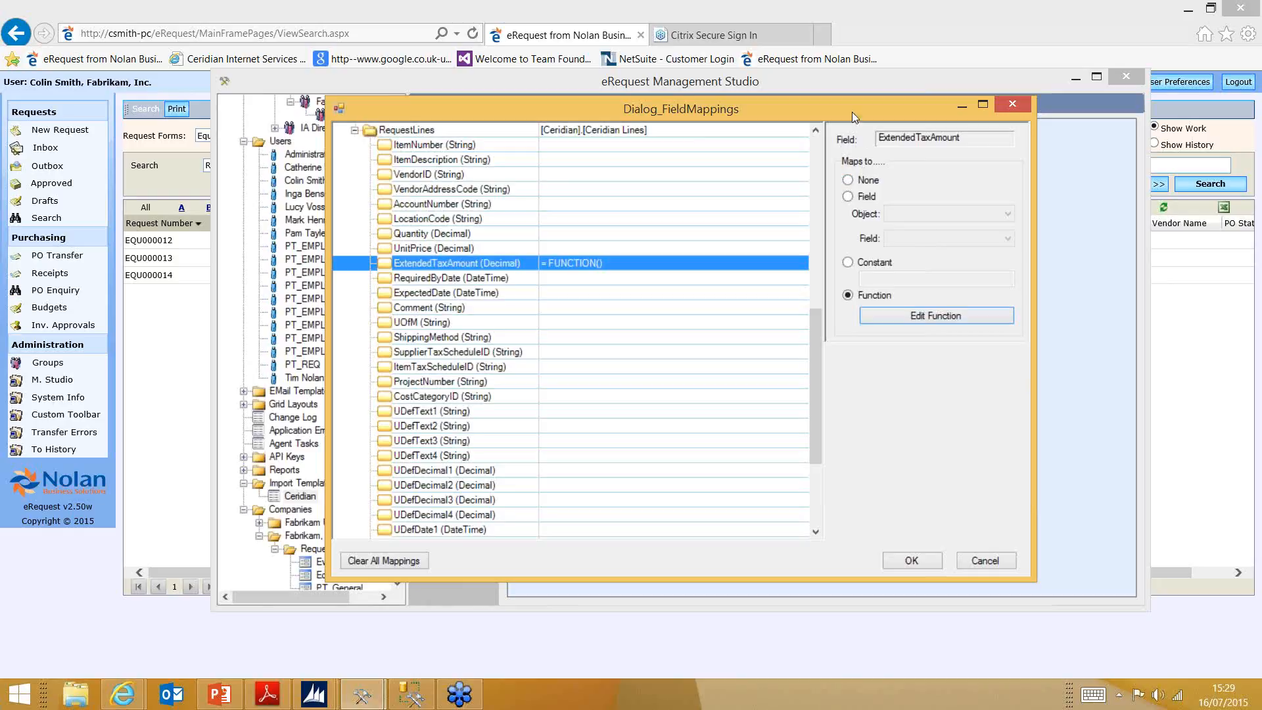
pyautogui.click(1013, 104)
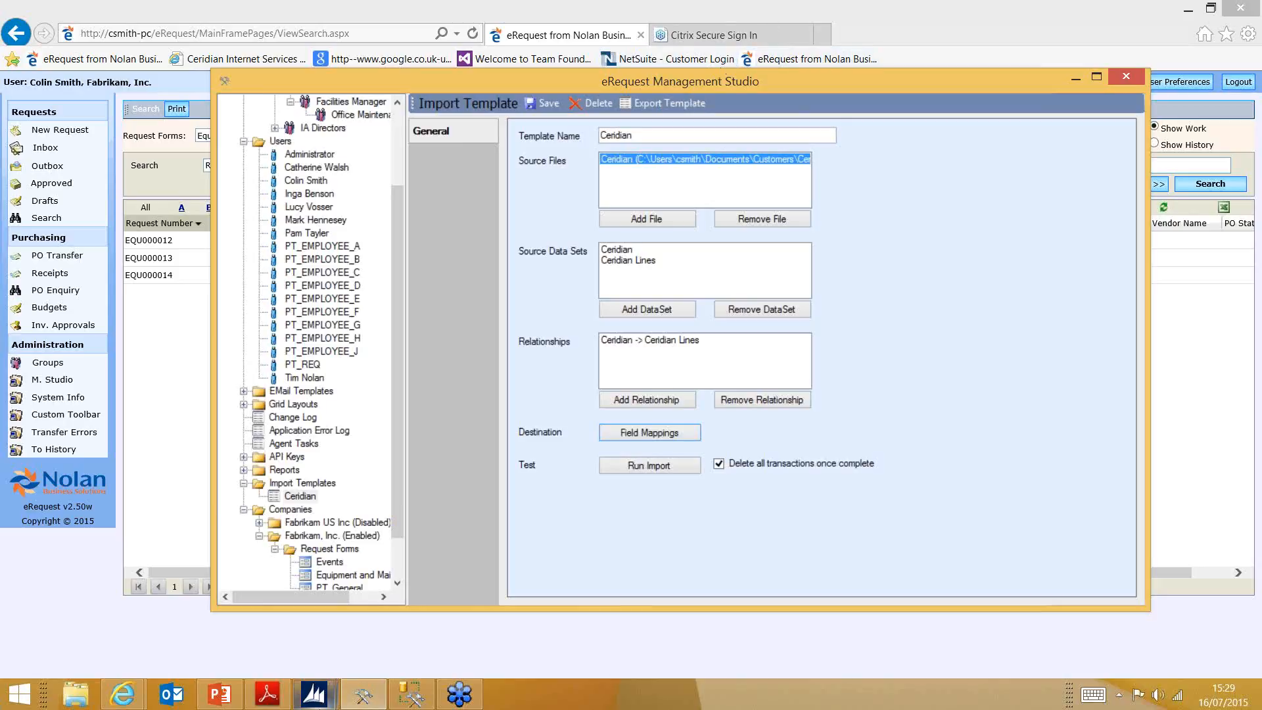
# Step: Switch to eRequest in Internet Explorer, create a new Equipment and Maintenance request, and start a new line on it
pyautogui.moveTo(319, 704)
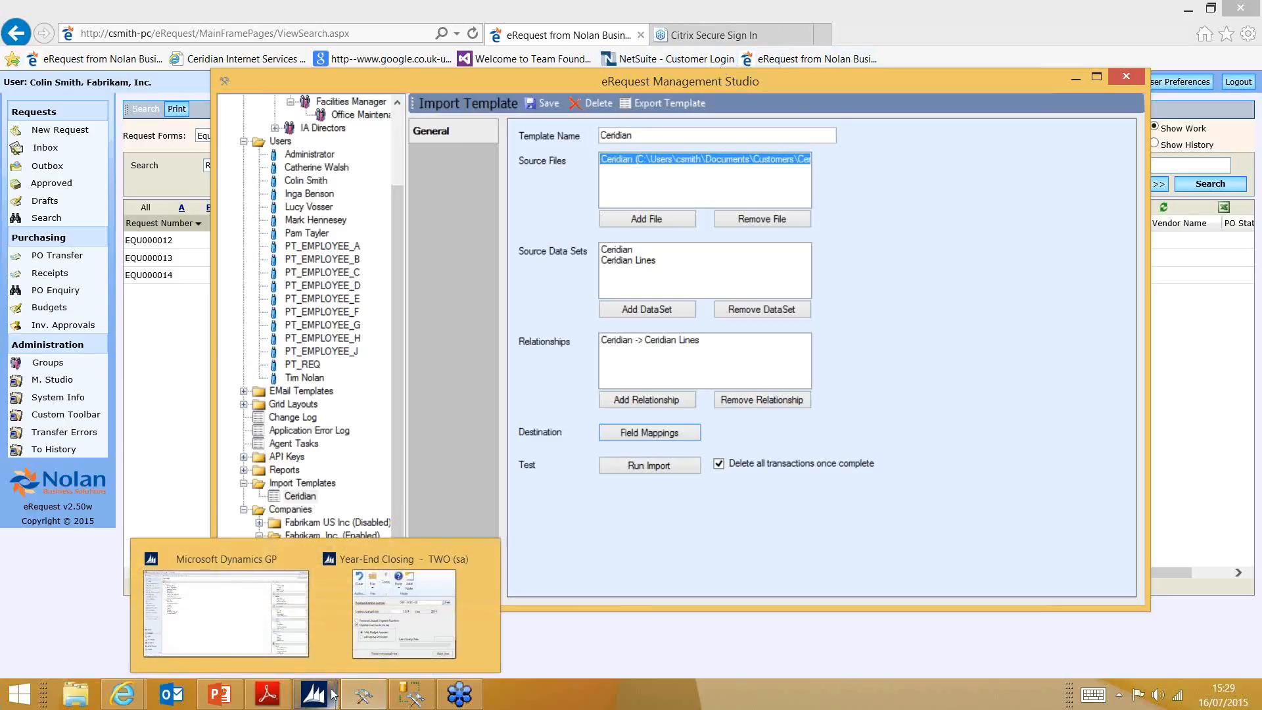
pyautogui.click(158, 397)
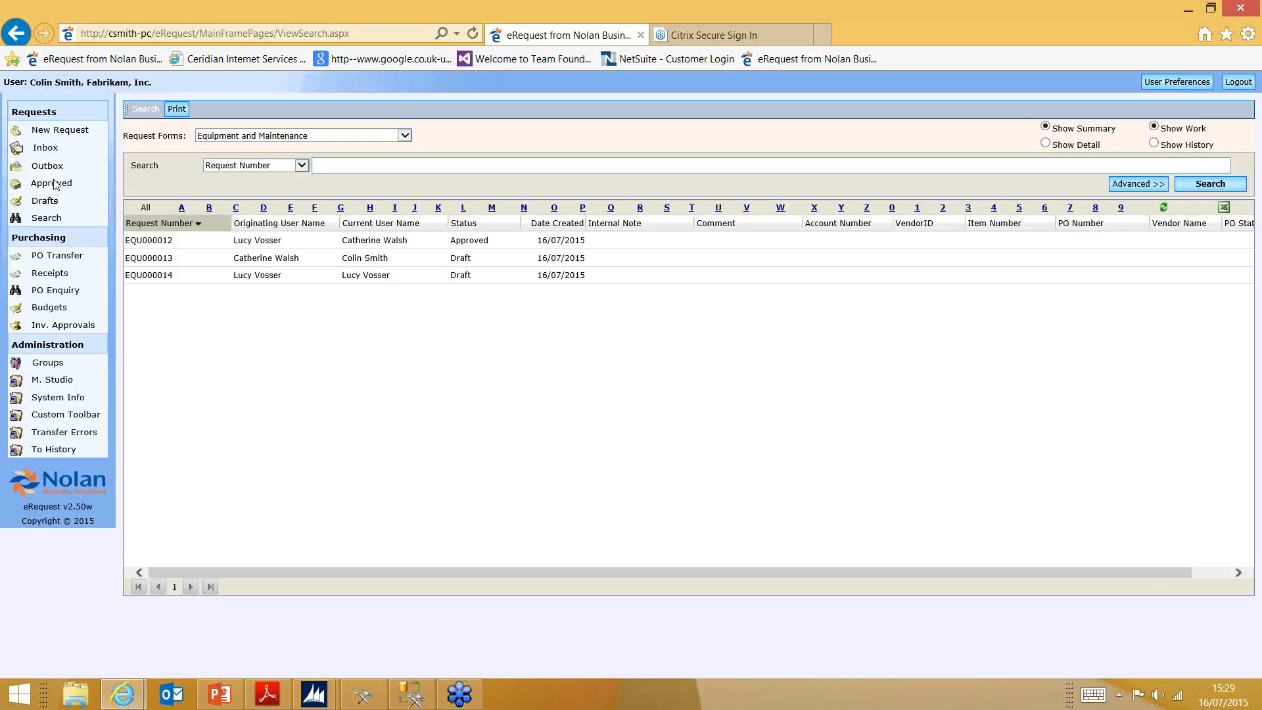
pyautogui.click(58, 154)
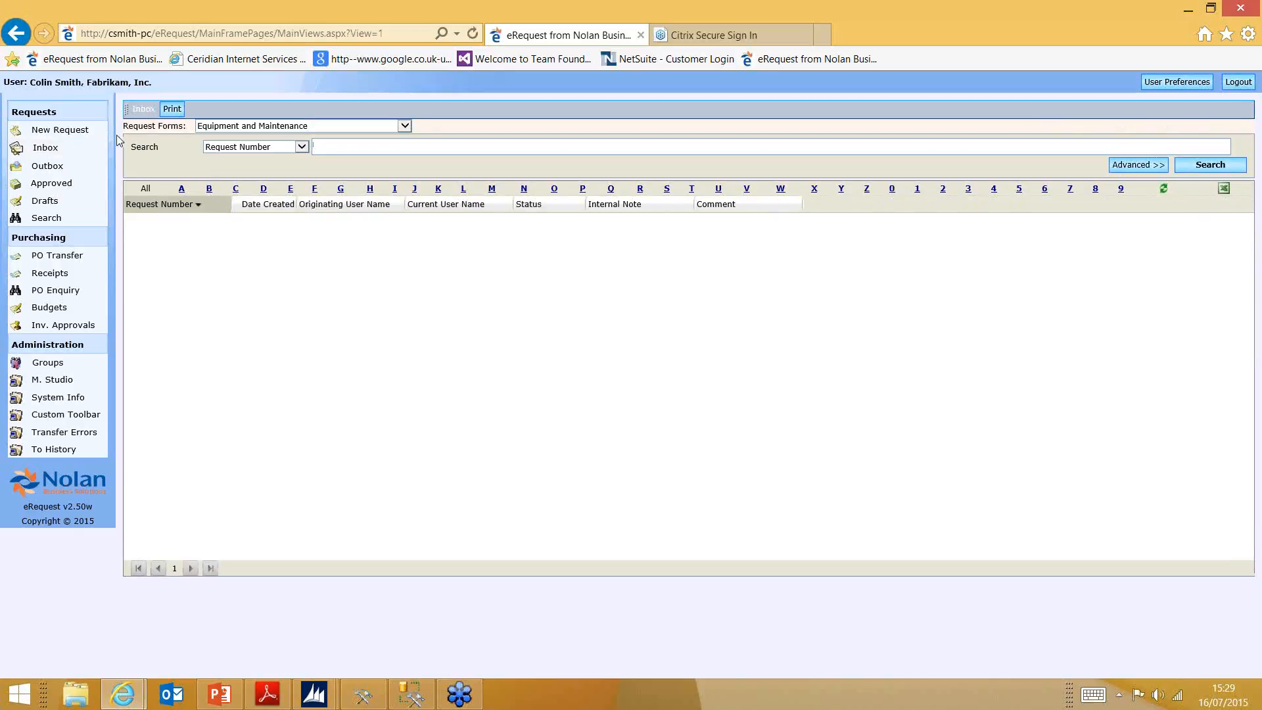
pyautogui.click(67, 133)
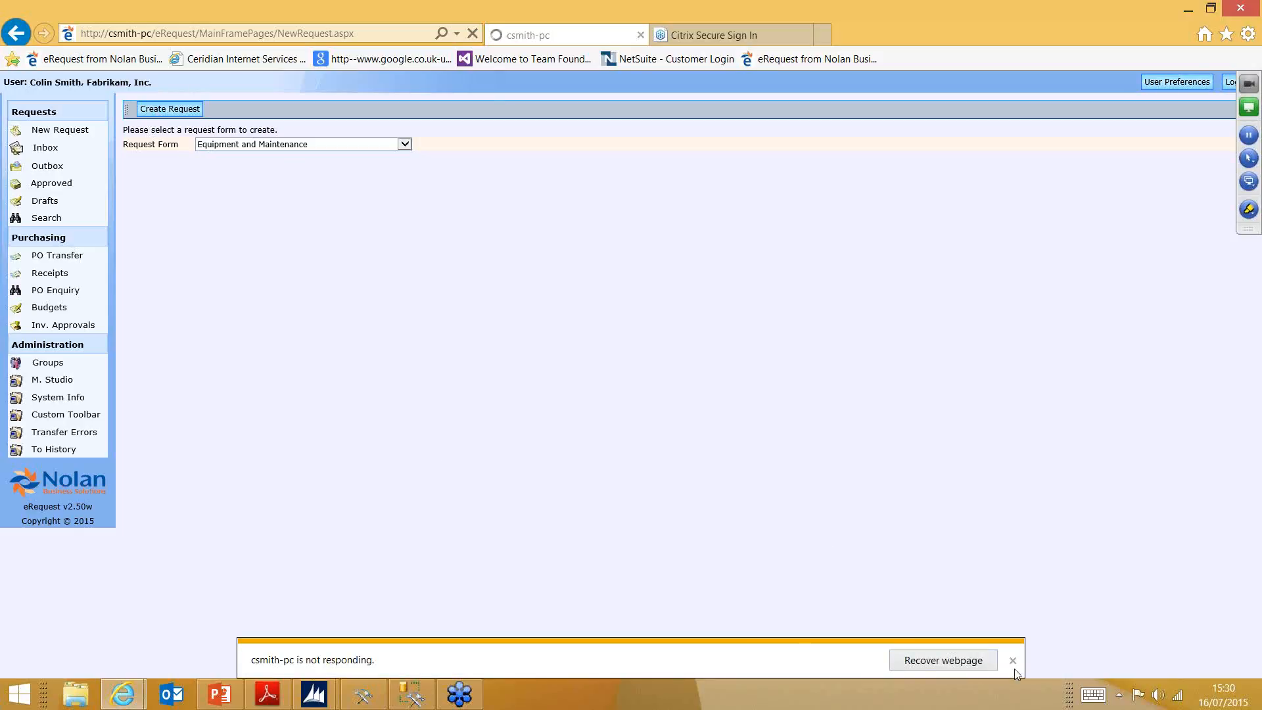
pyautogui.click(1013, 660)
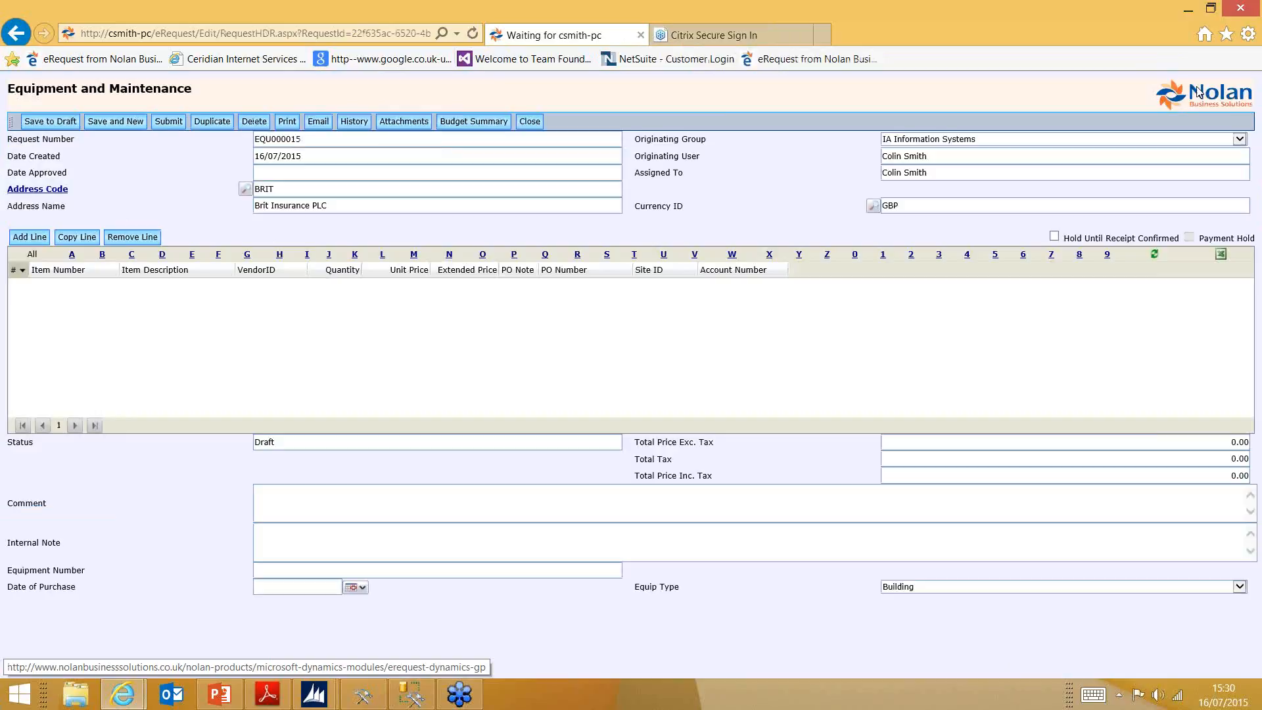
pyautogui.click(41, 238)
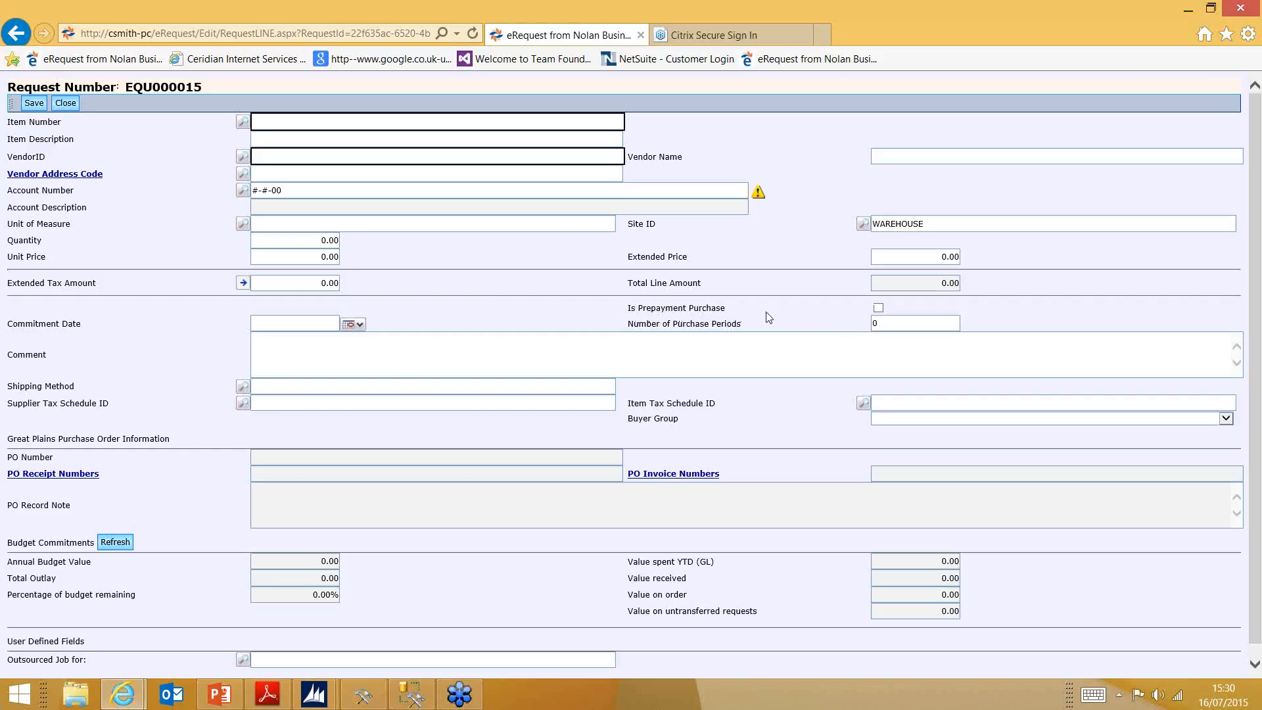
pyautogui.click(877, 322)
pyautogui.click(301, 323)
pyautogui.click(879, 322)
pyautogui.click(305, 192)
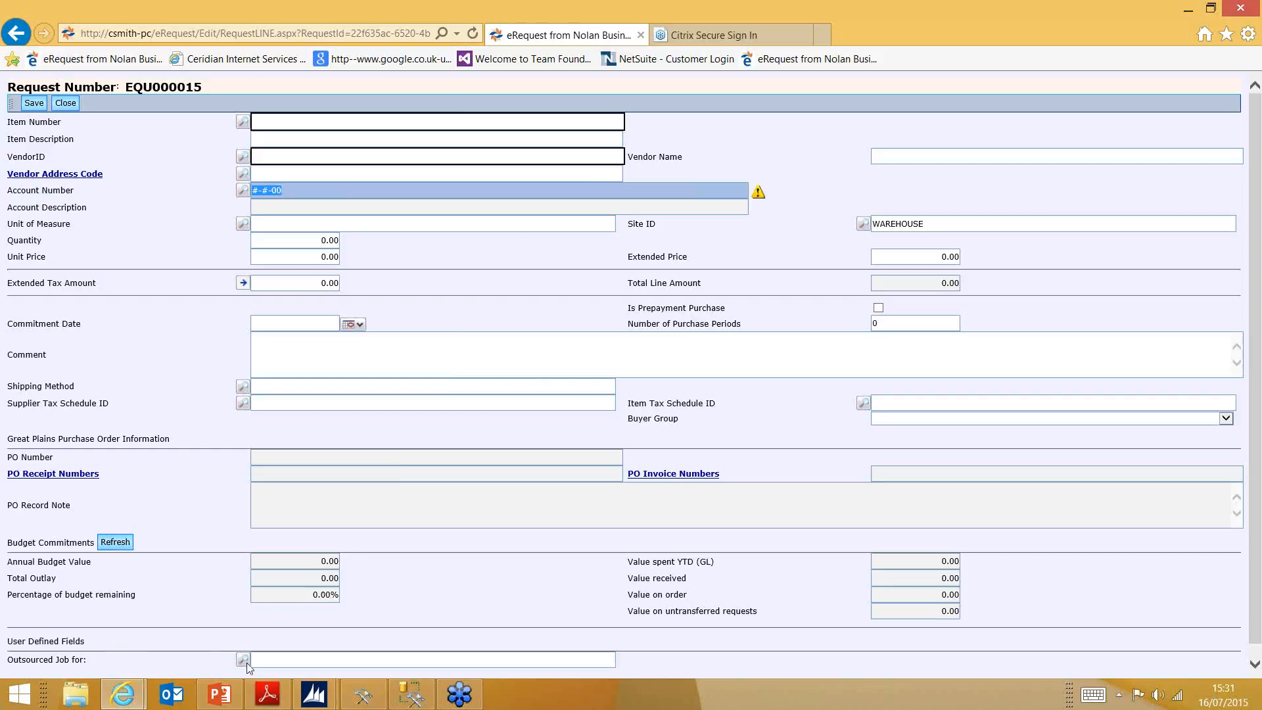
pyautogui.moveTo(416, 585); pyautogui.dragTo(405, 618)
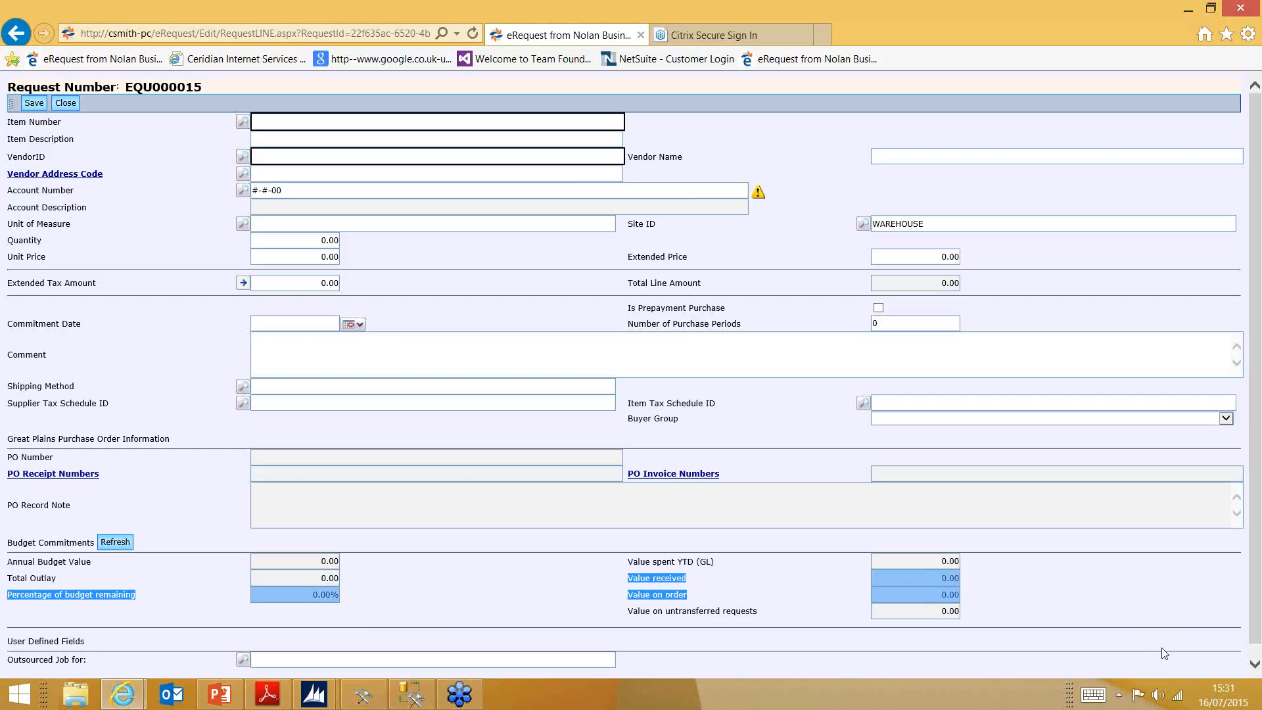
# Step: Set the request line's user-defined Outsourced Job for field to Greenway Foods from the customer lookup
pyautogui.click(1255, 664)
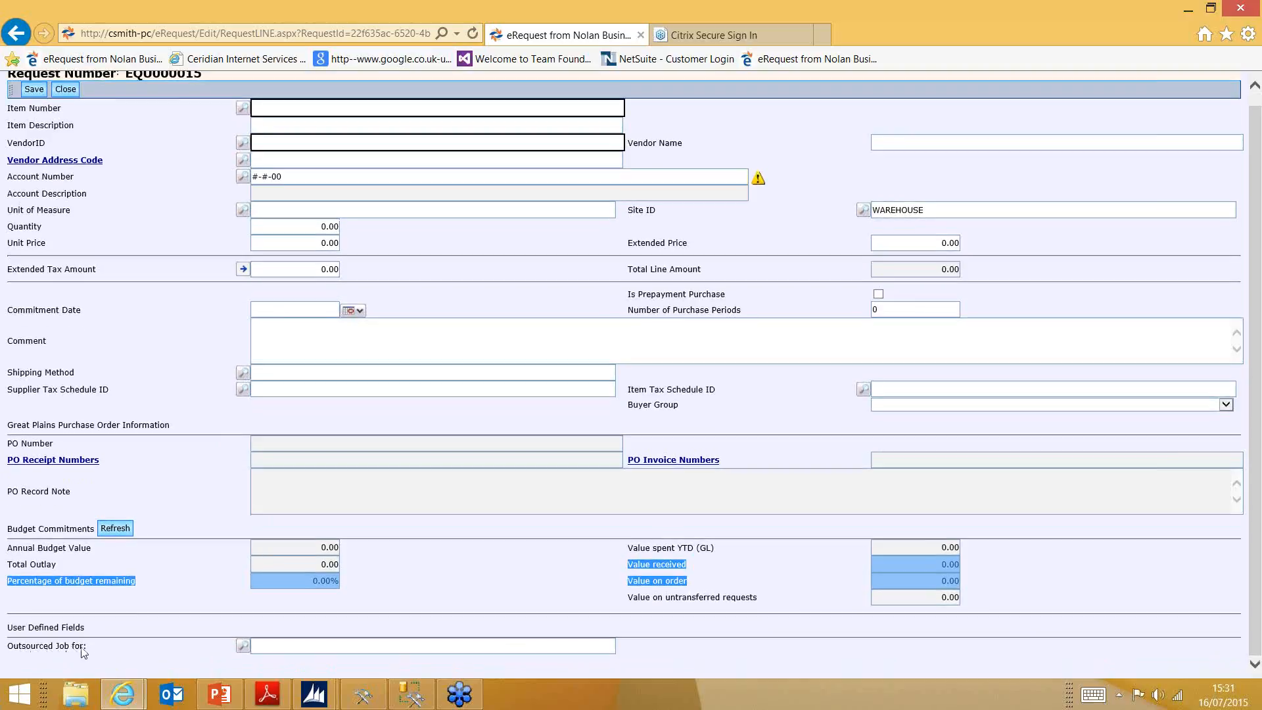
pyautogui.click(243, 646)
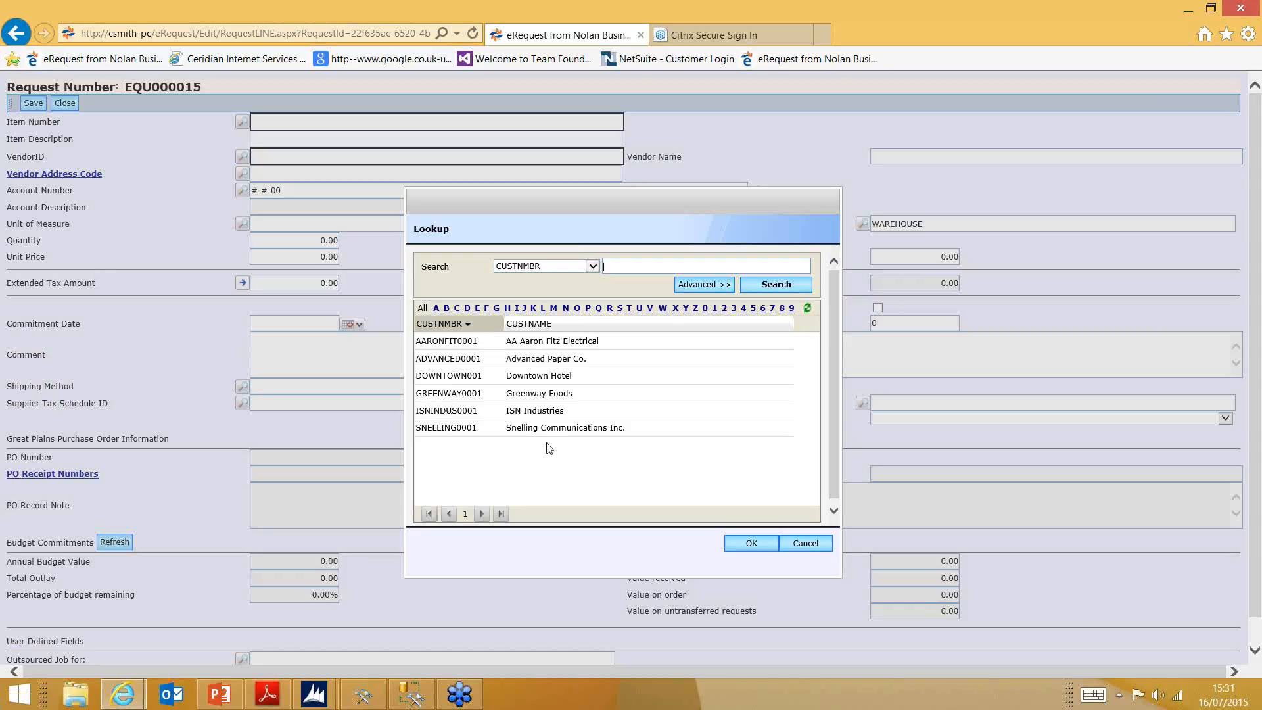
pyautogui.click(469, 396)
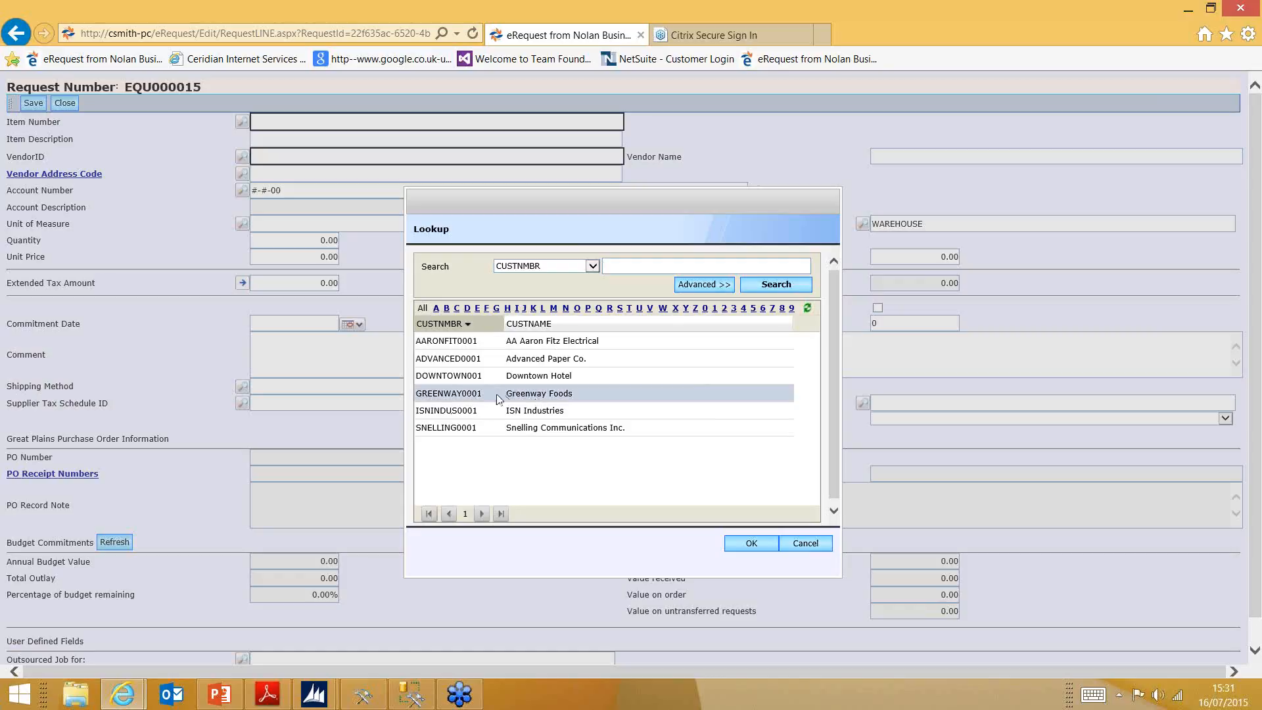
pyautogui.doubleClick(498, 397)
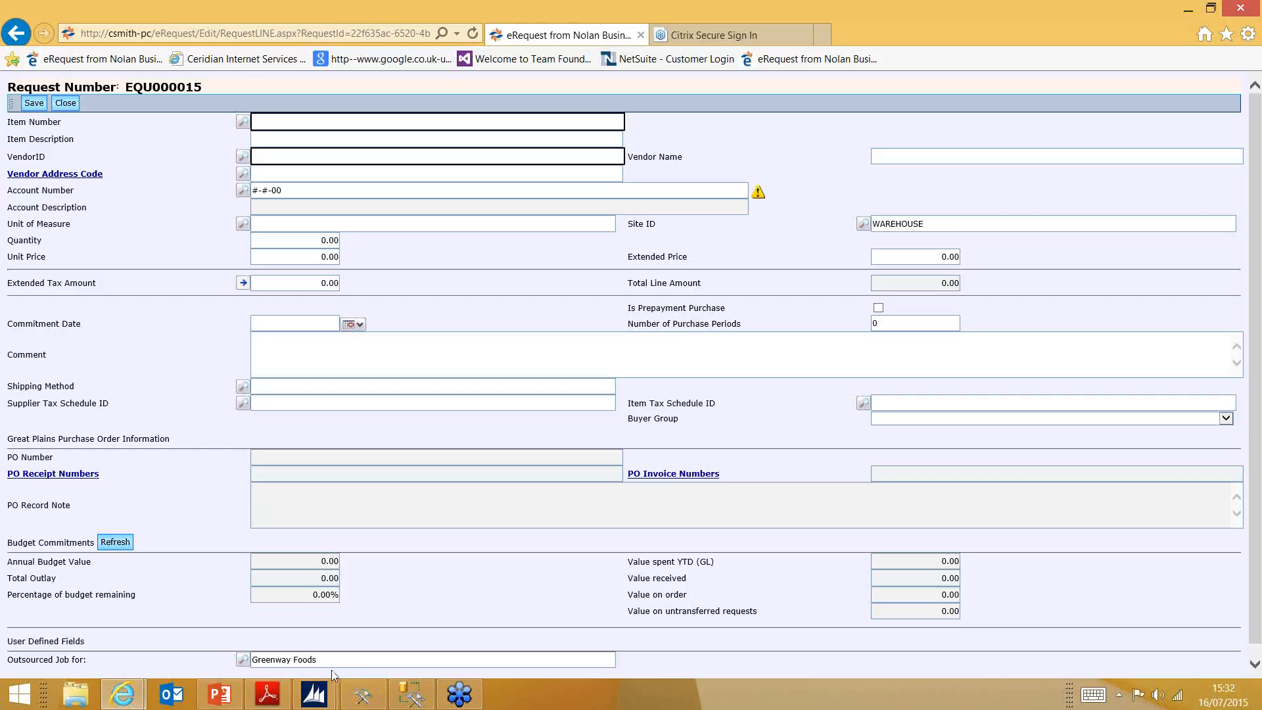
pyautogui.click(243, 659)
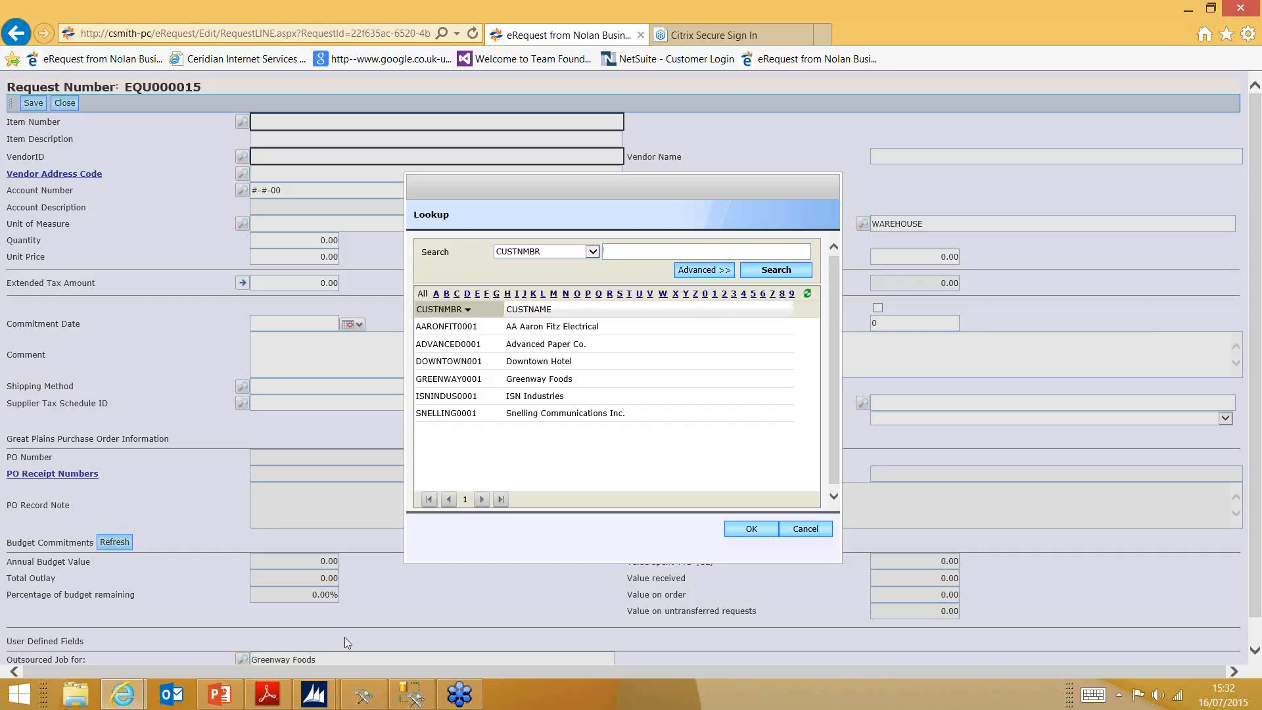
pyautogui.click(807, 529)
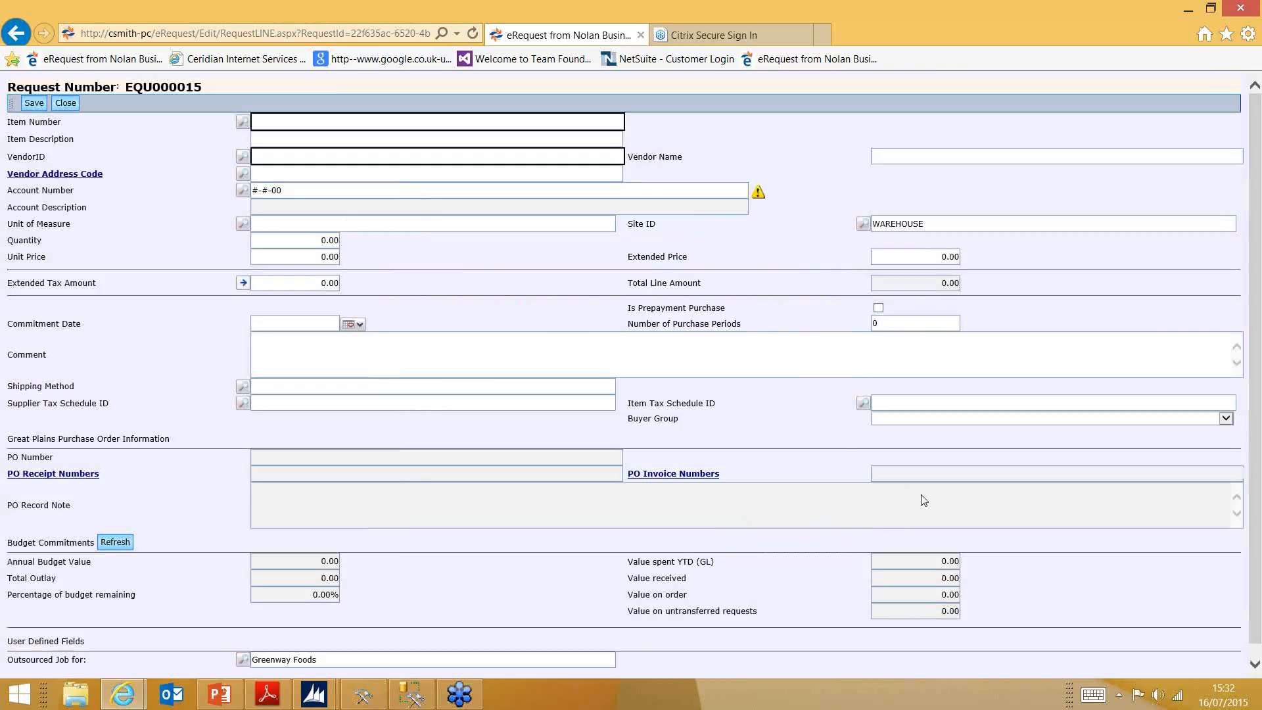